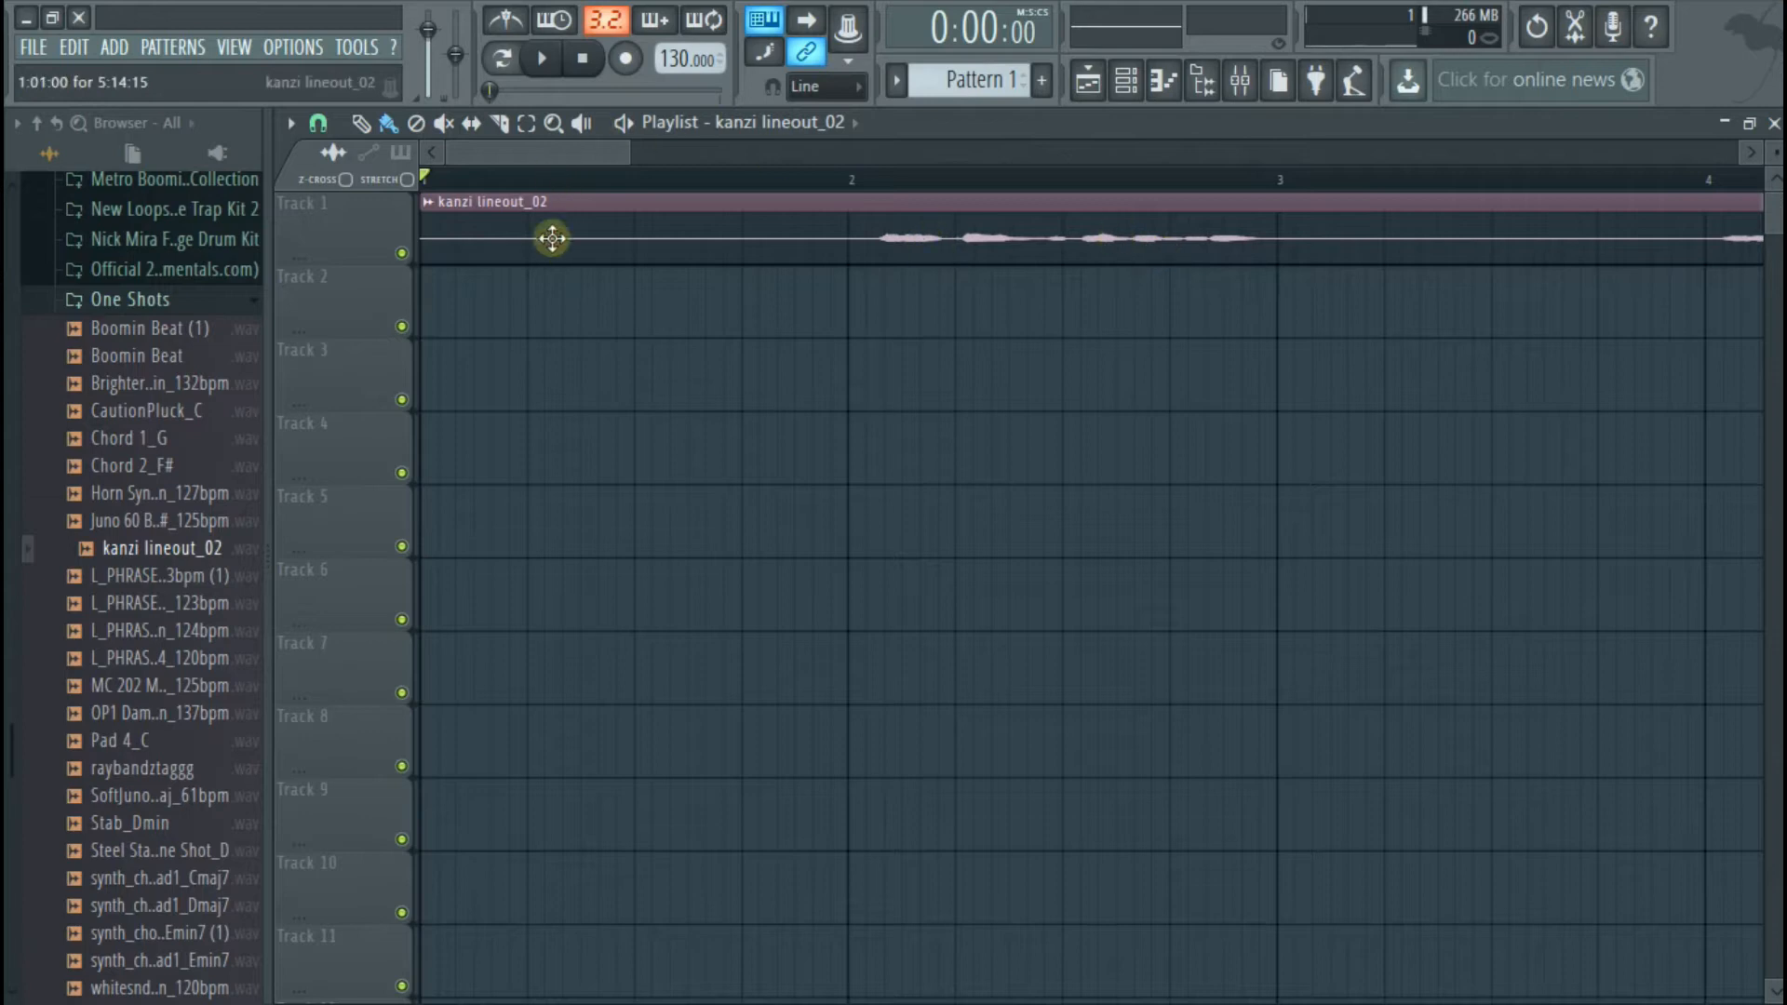
Play back the kanzi lineout_02 vocal recording from the start, and again from around bar 4
scroll(549, 256, down, 5)
scroll(544, 242, down, 2)
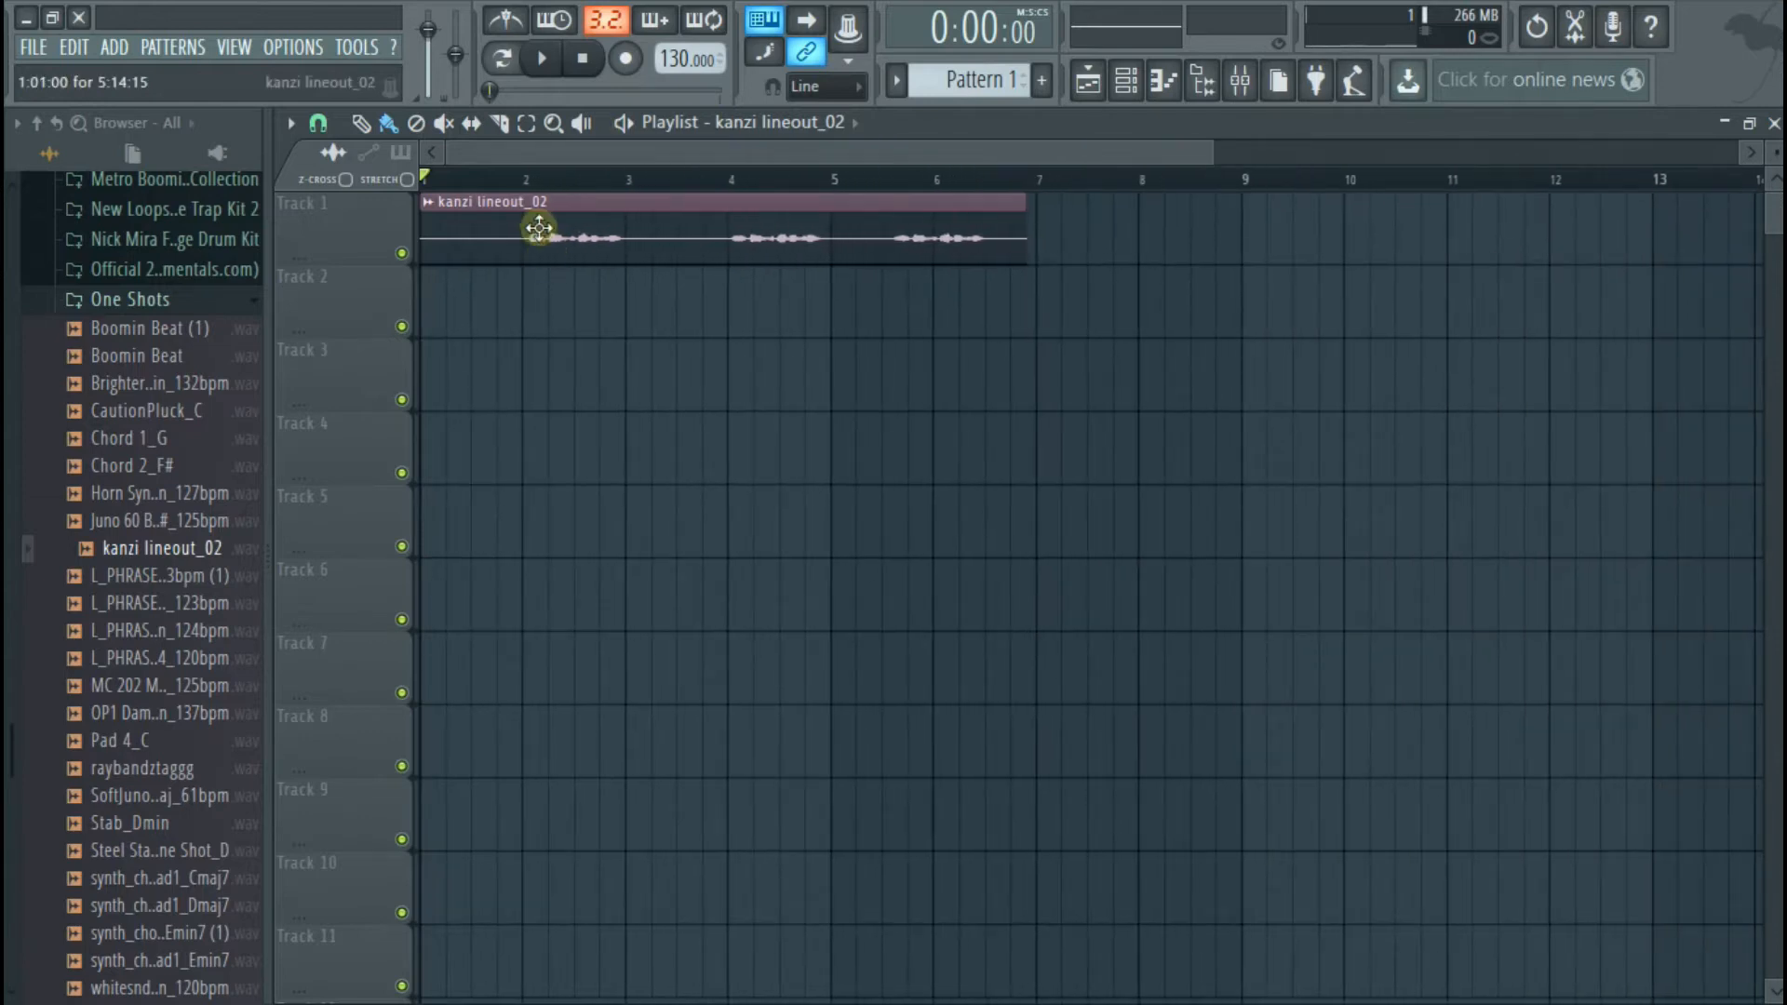
click(547, 59)
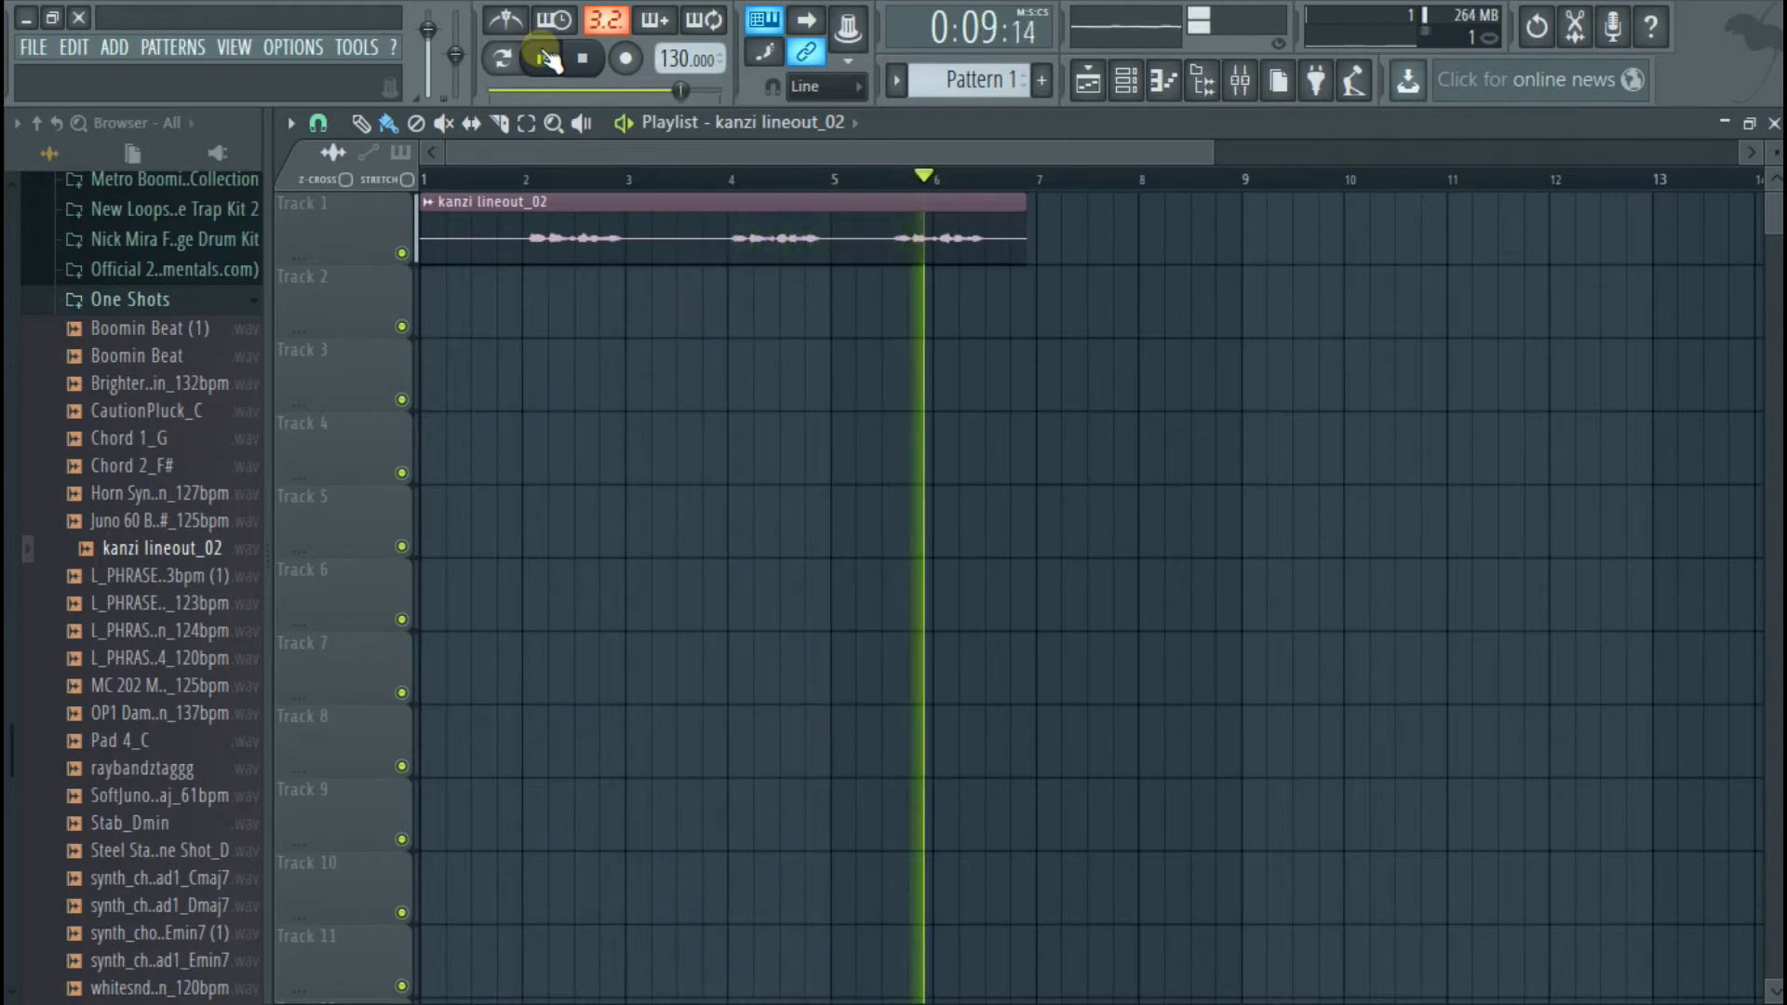
click(549, 59)
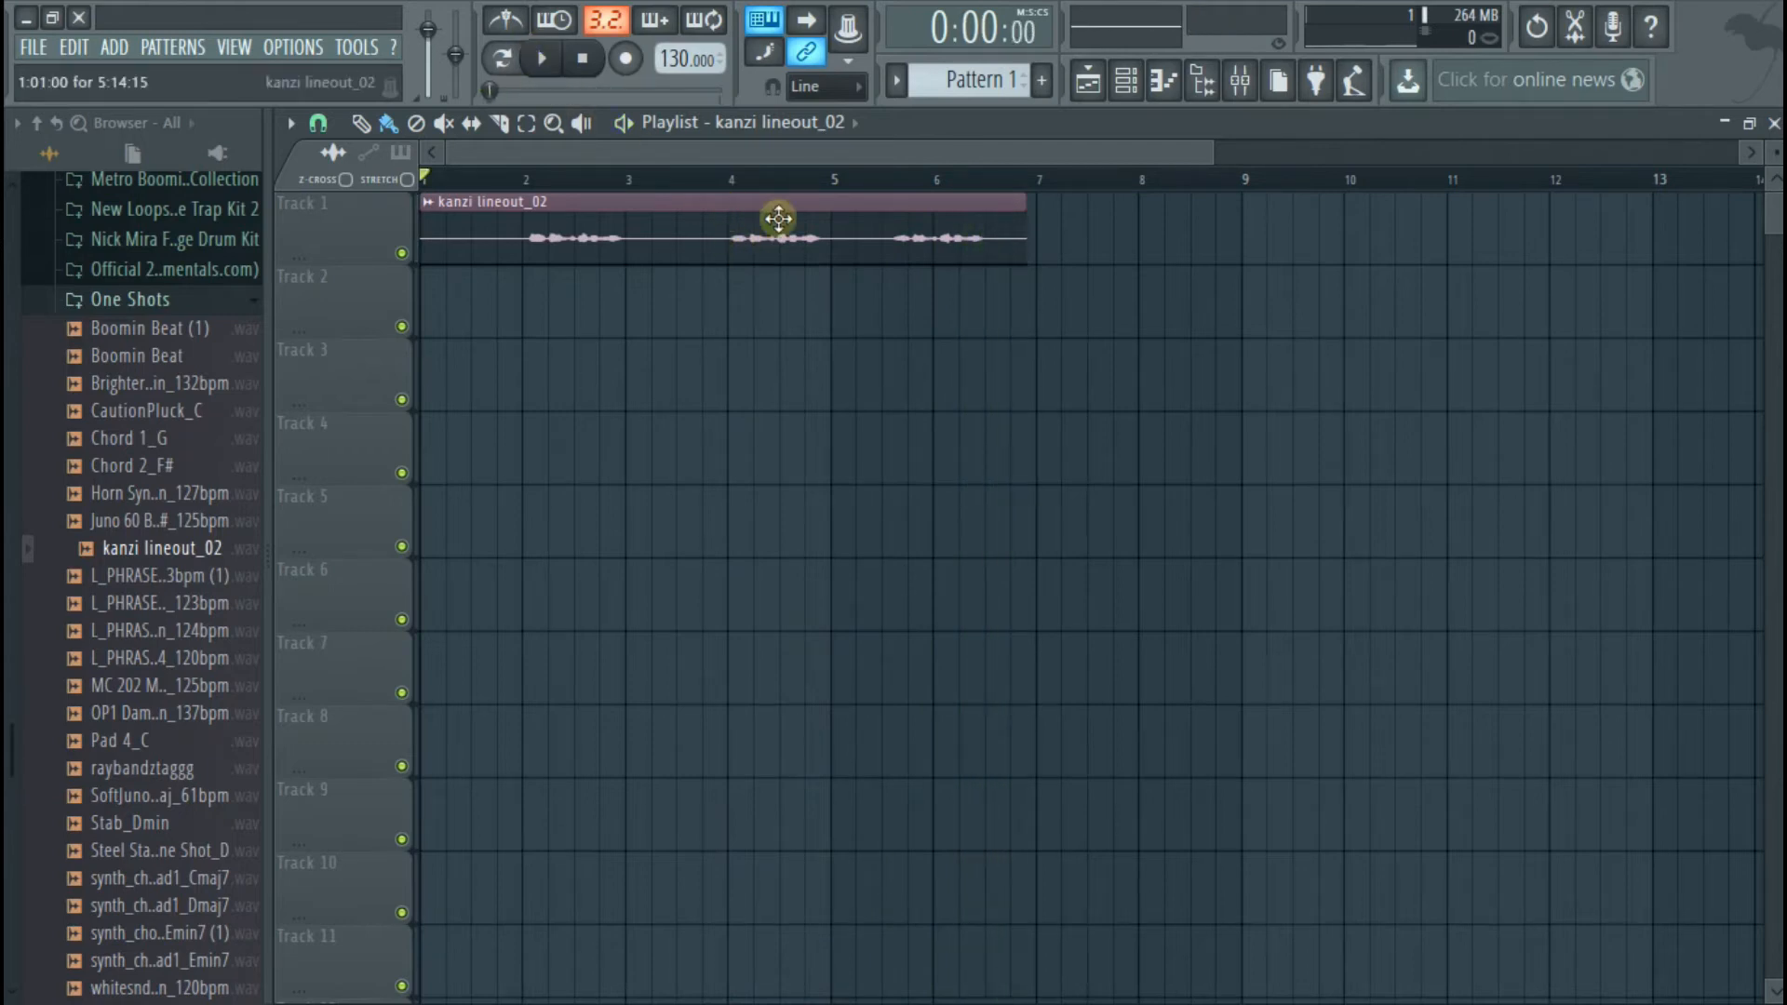
click(726, 181)
click(544, 58)
click(543, 58)
Slice the vocal clip just before bar 4 and just after bar 5, and delete the two outer pieces
click(502, 123)
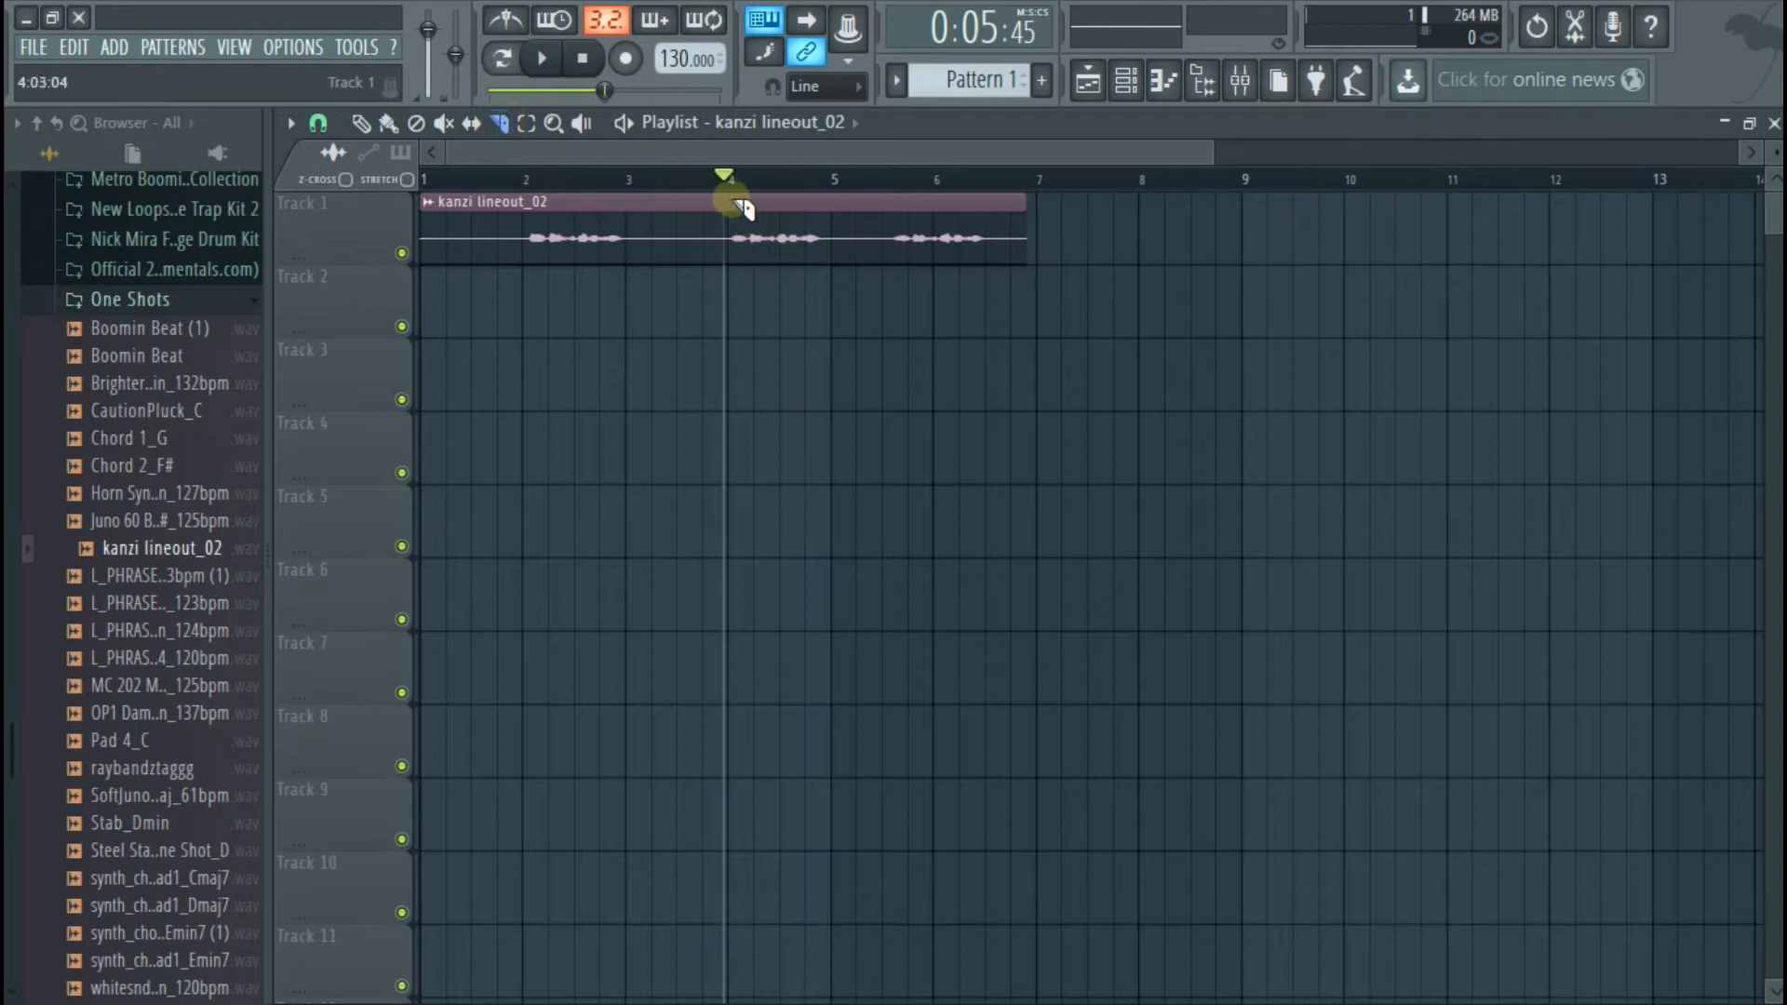
drag(707, 199, 700, 314)
drag(849, 203, 849, 270)
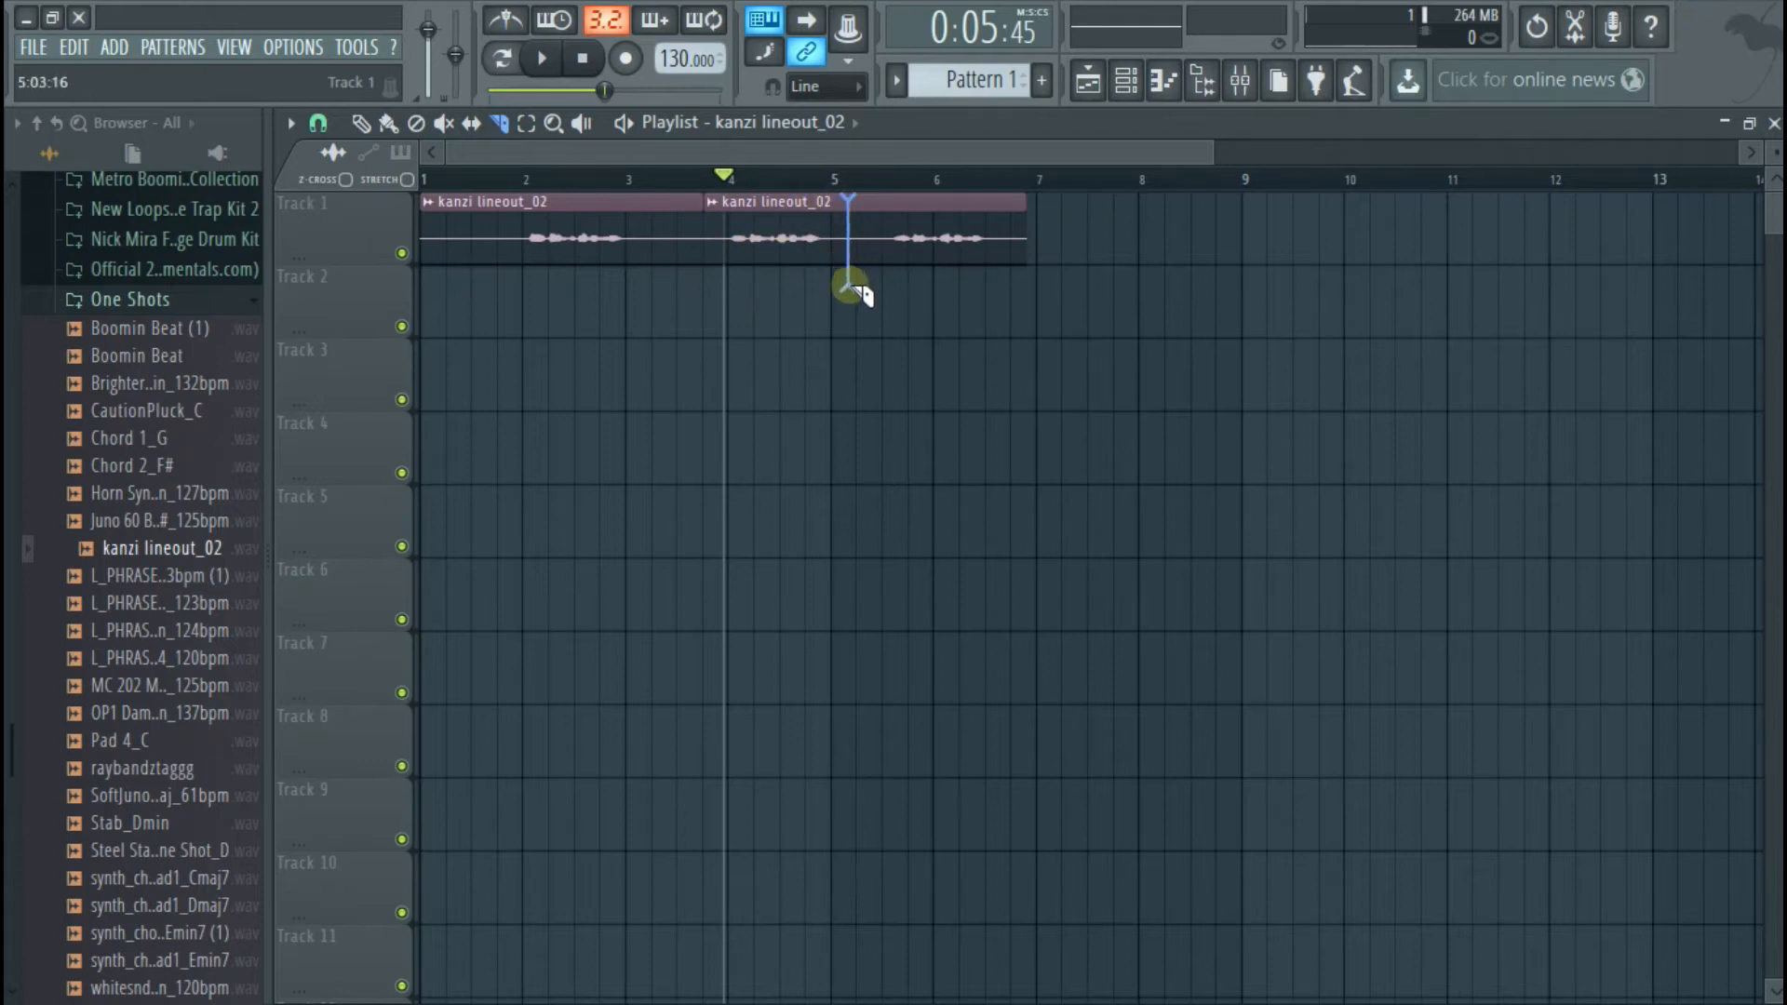
drag(853, 294, 852, 296)
click(388, 122)
right_click(500, 253)
right_click(969, 232)
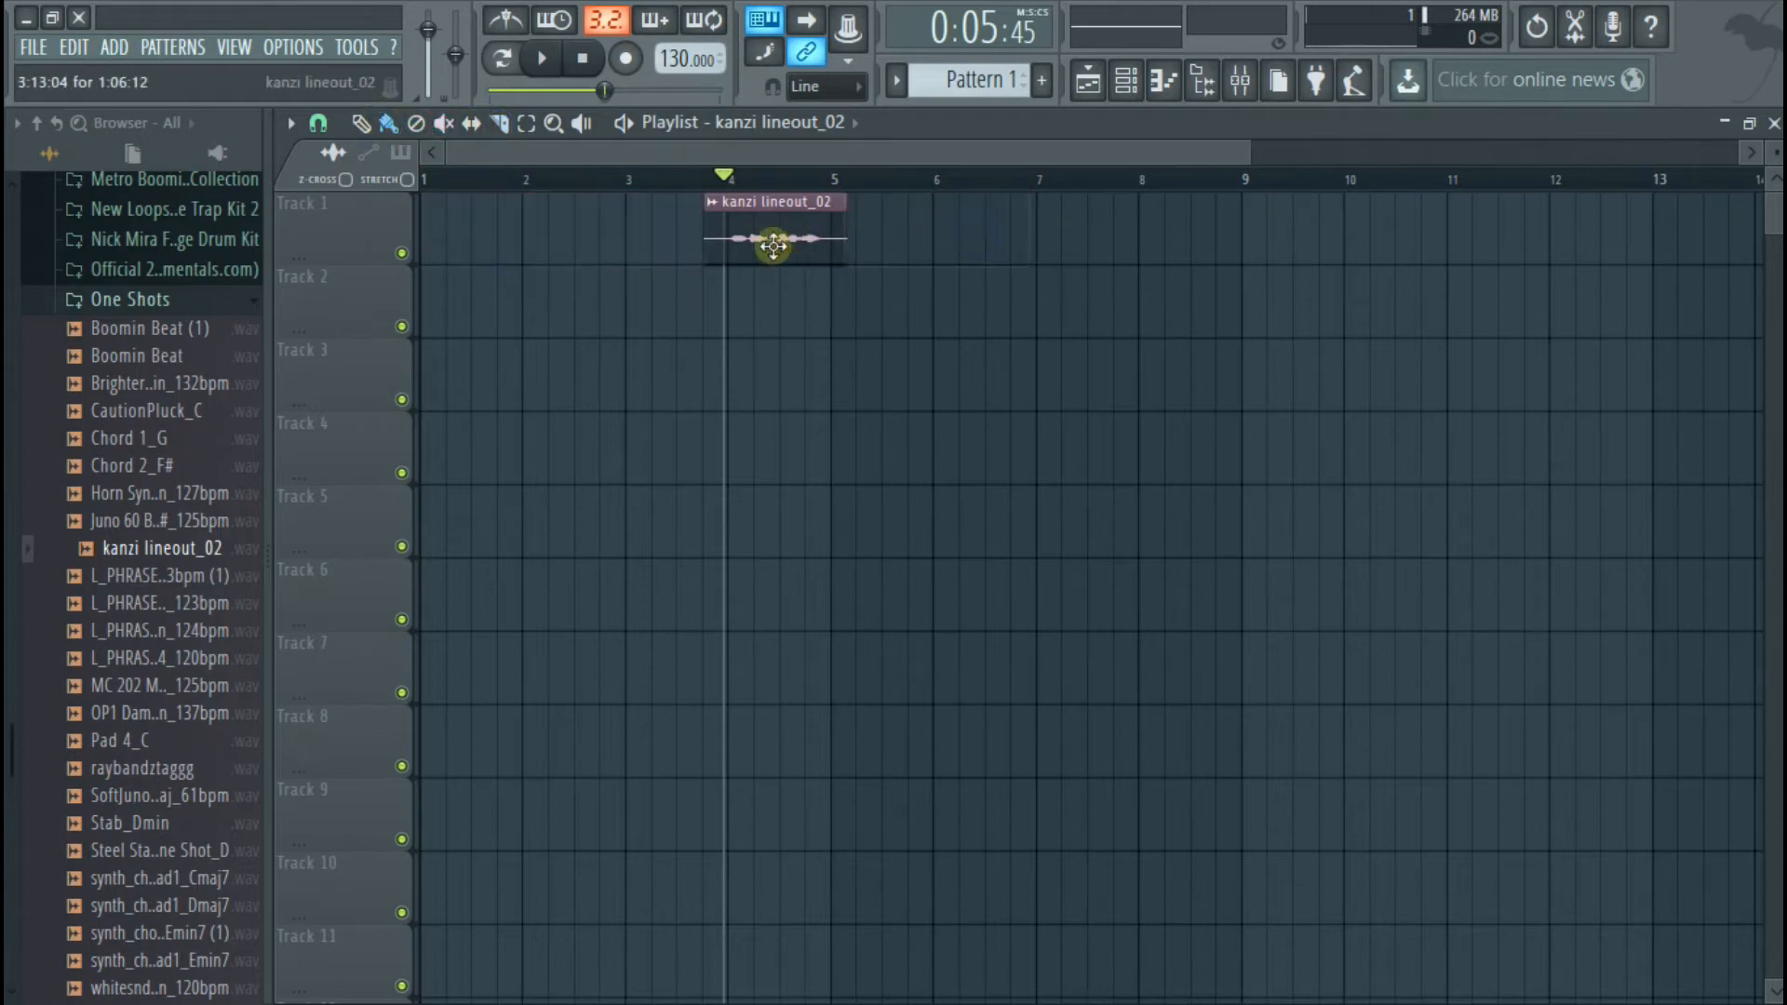
Move the remaining vocal piece to the beginning of bar 1 on Track 1 and play it back
drag(771, 239, 480, 239)
click(540, 58)
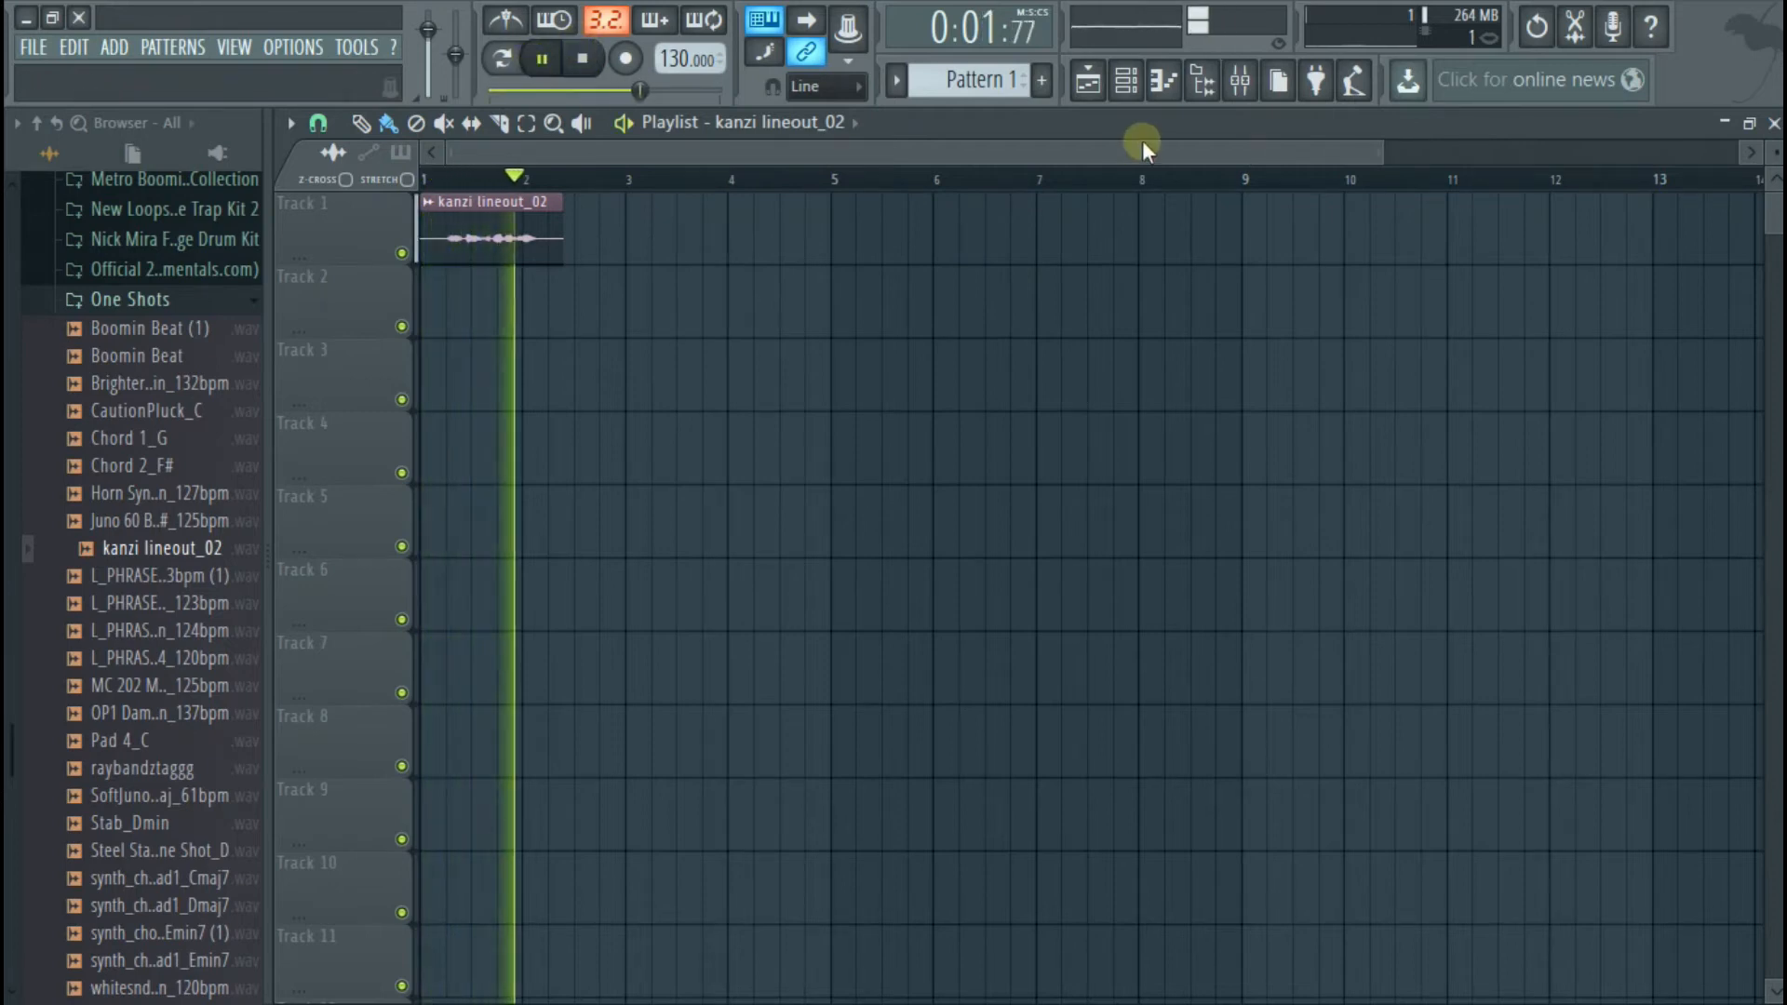
key(space)
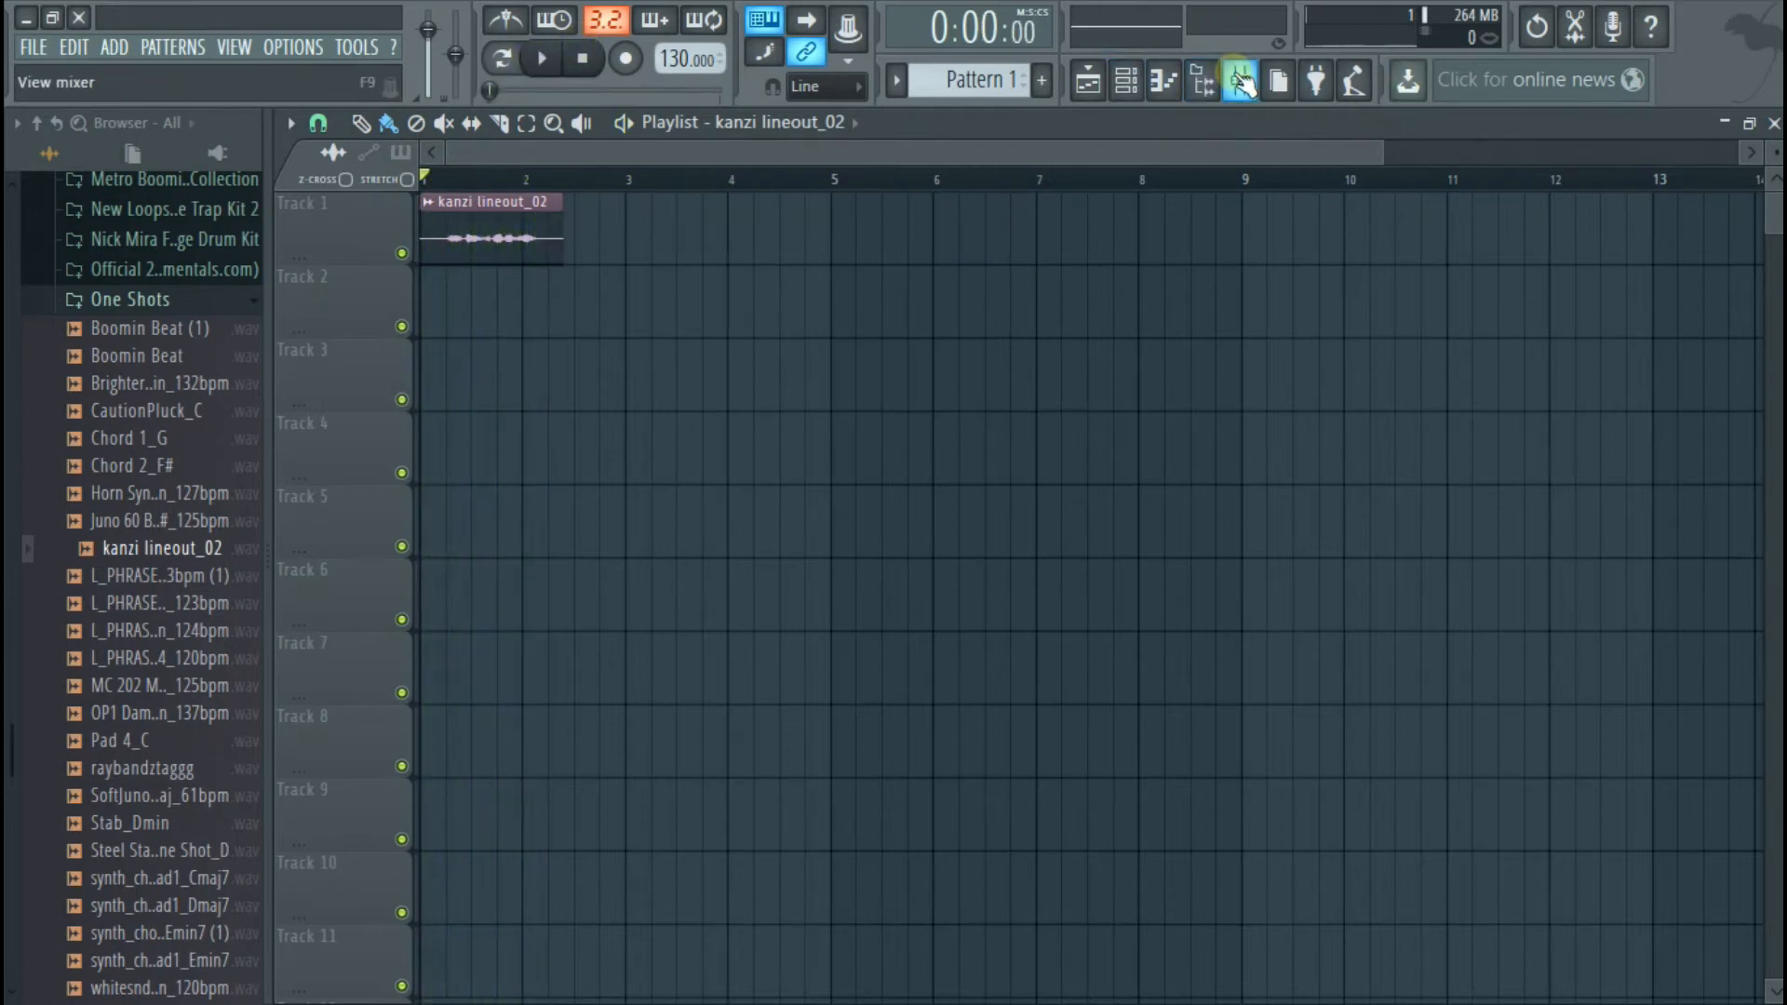
Check which mixer track the vocal channel is routed to, and play the clip with the mixer open
click(1125, 81)
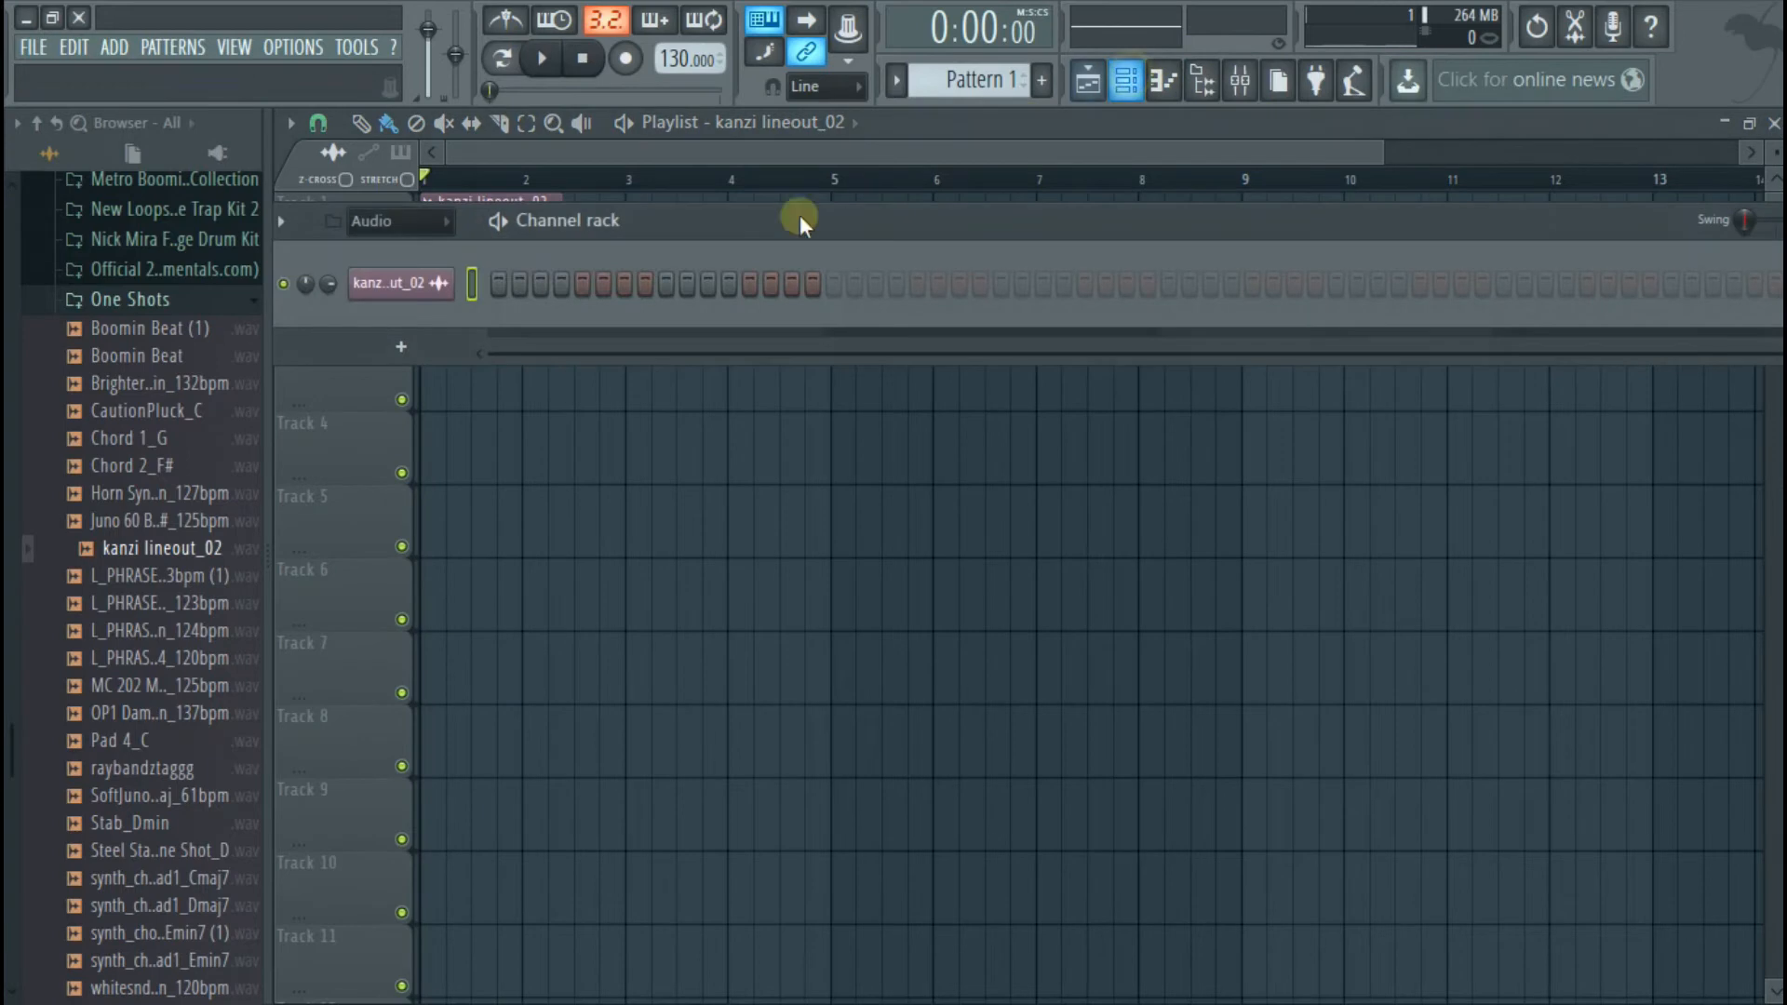
click(434, 283)
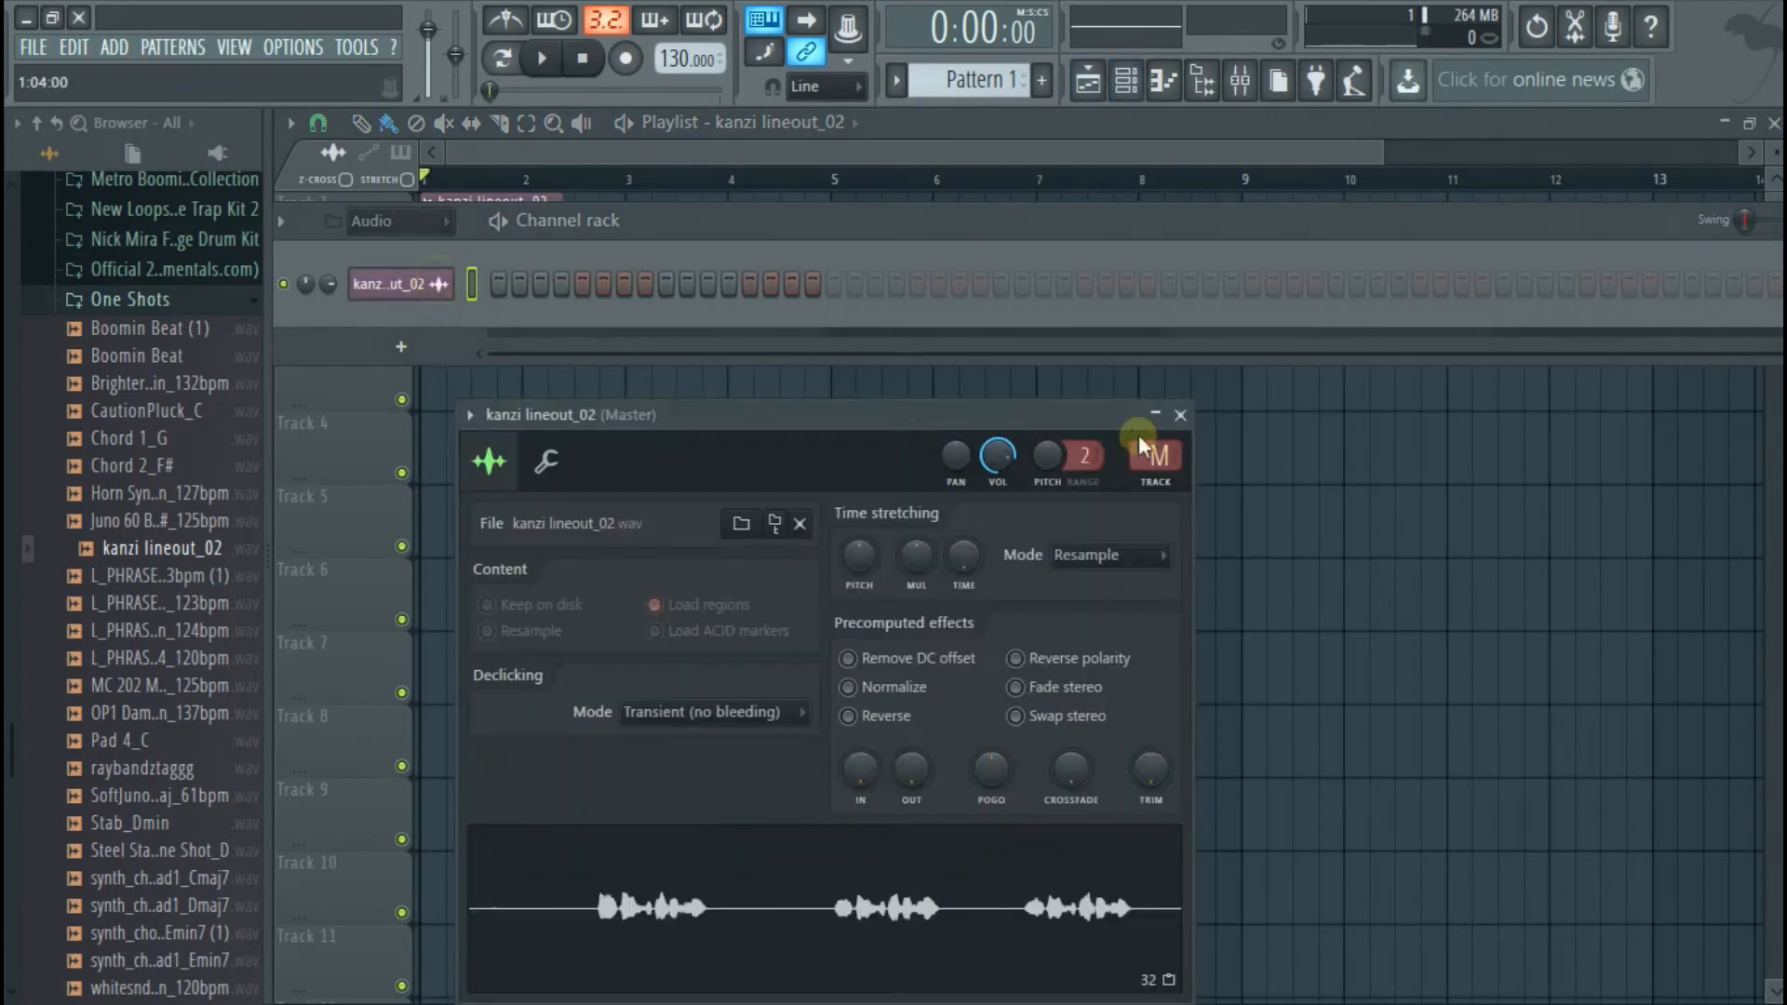
click(1191, 415)
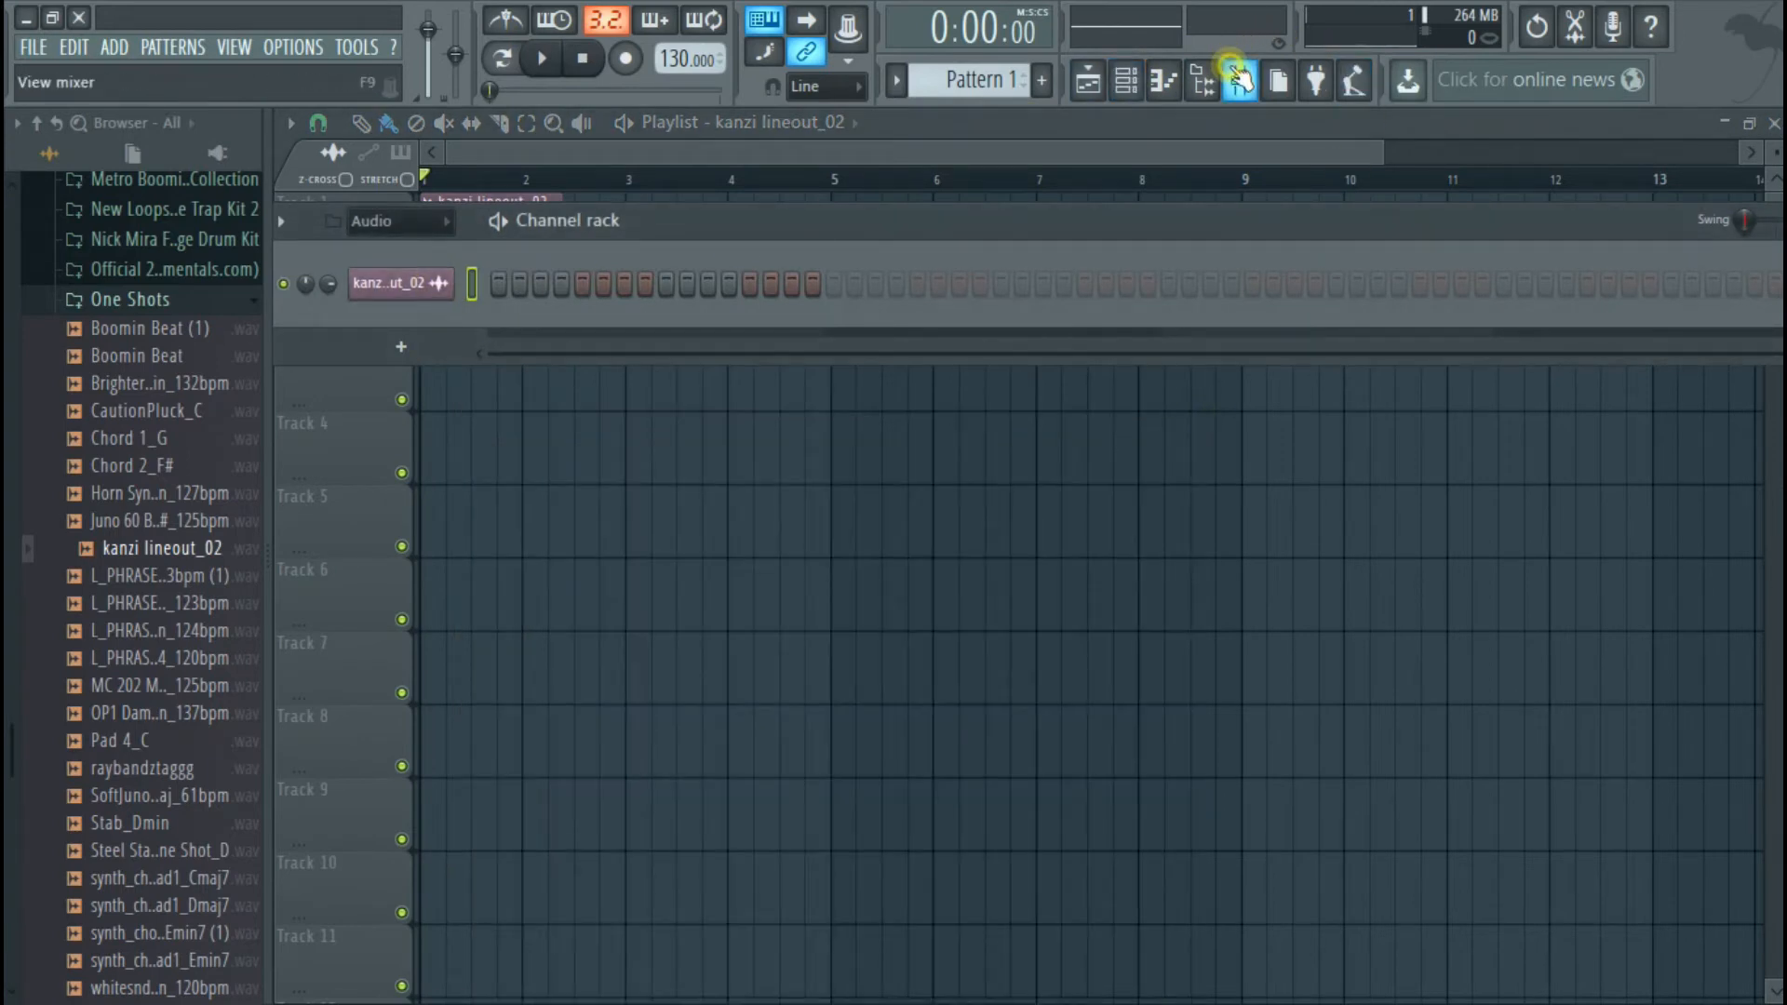
click(1236, 78)
key(space)
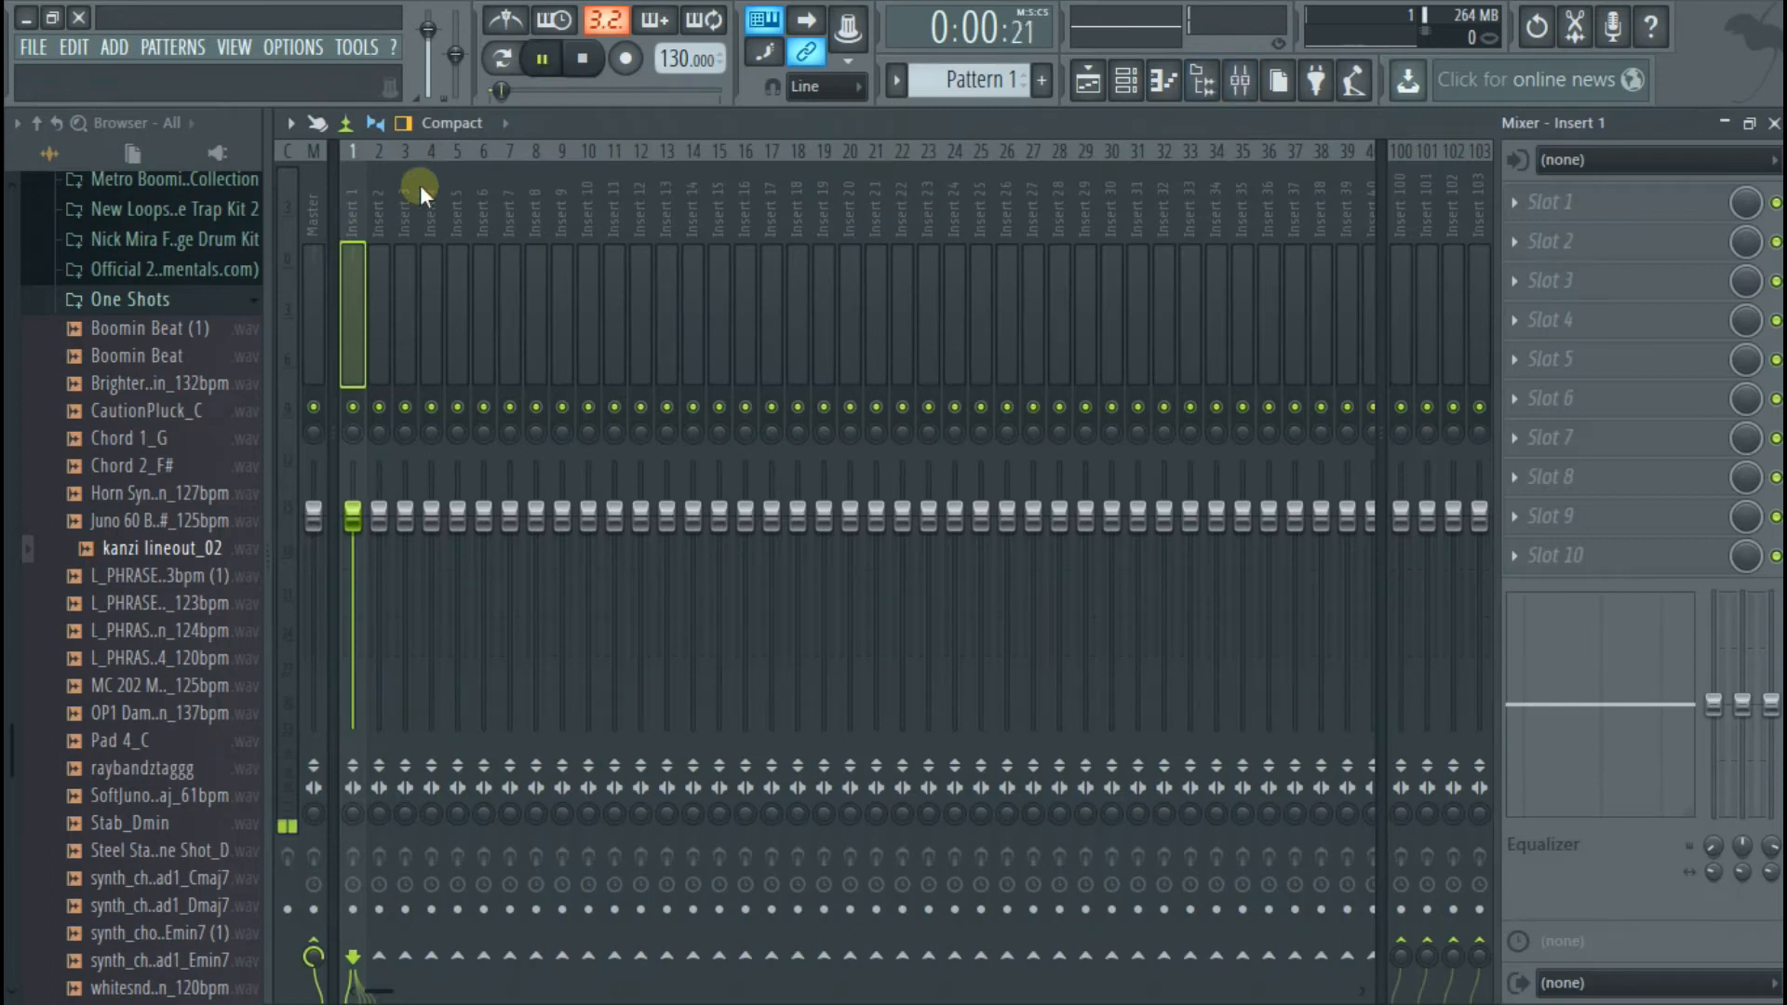
key(space)
Add Fruity Parametric EQ 2 to effect slot 1 of Insert 1 and load its 40Hz + 18kHz cut preset
click(1547, 203)
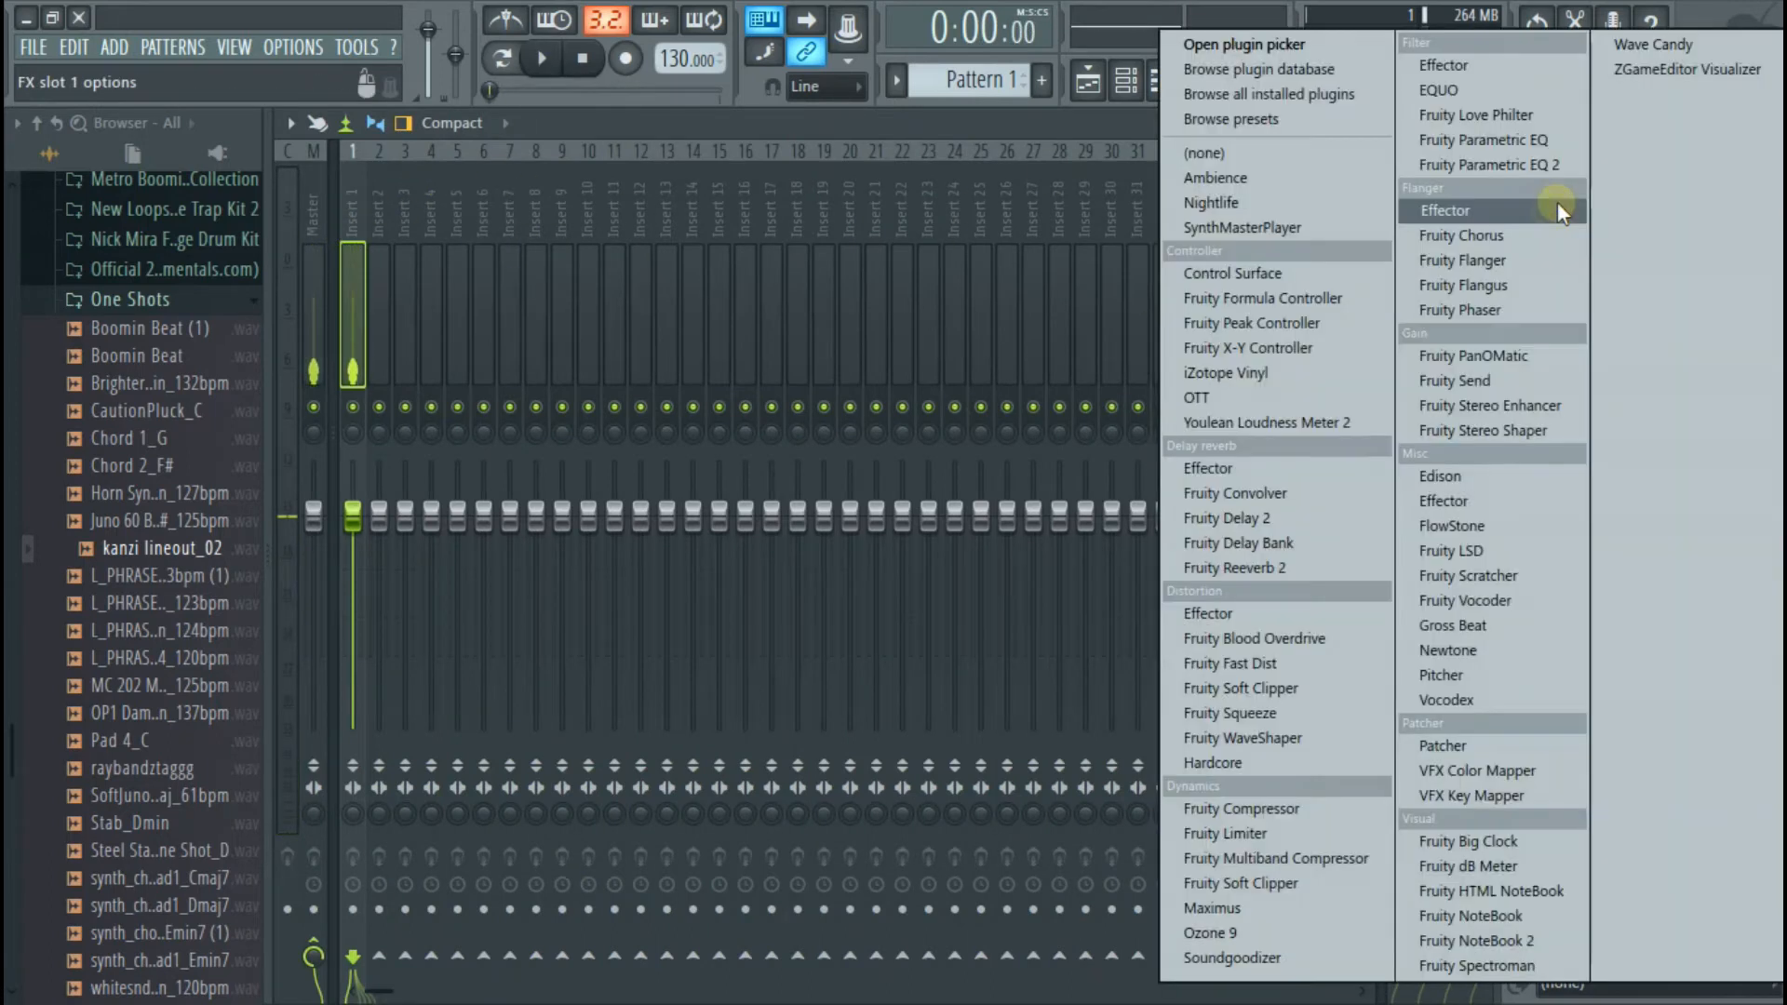
click(1521, 165)
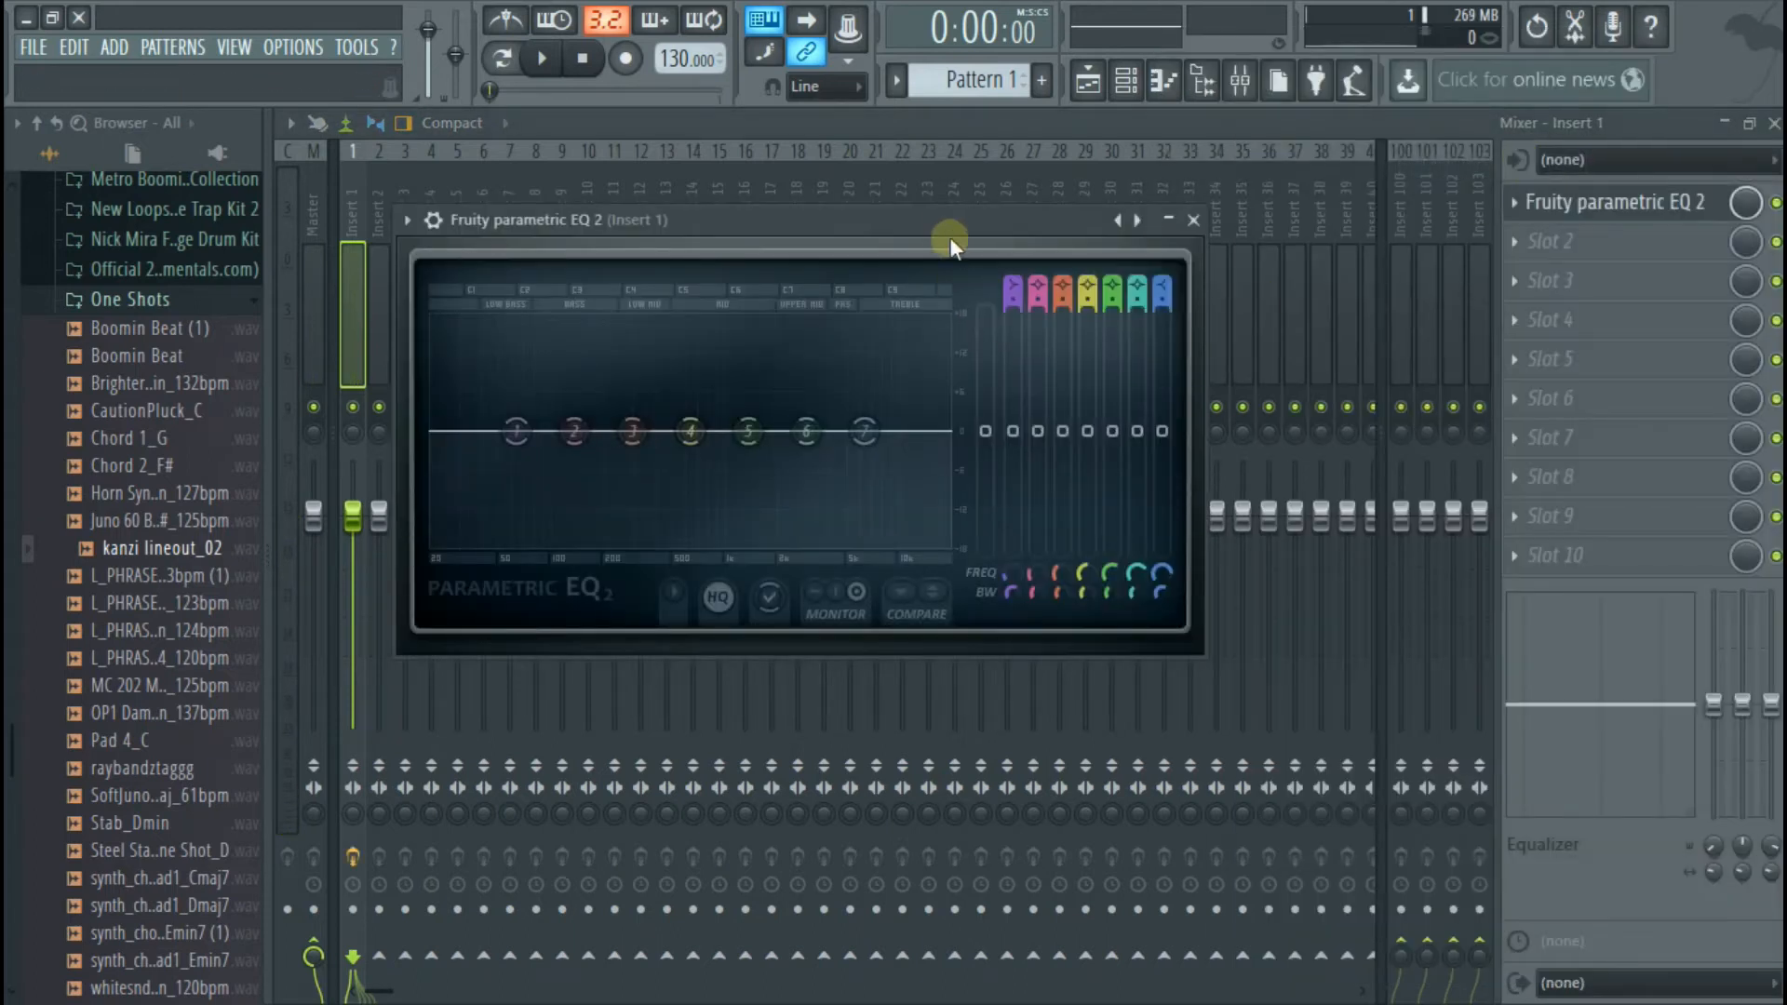
right_click(1134, 233)
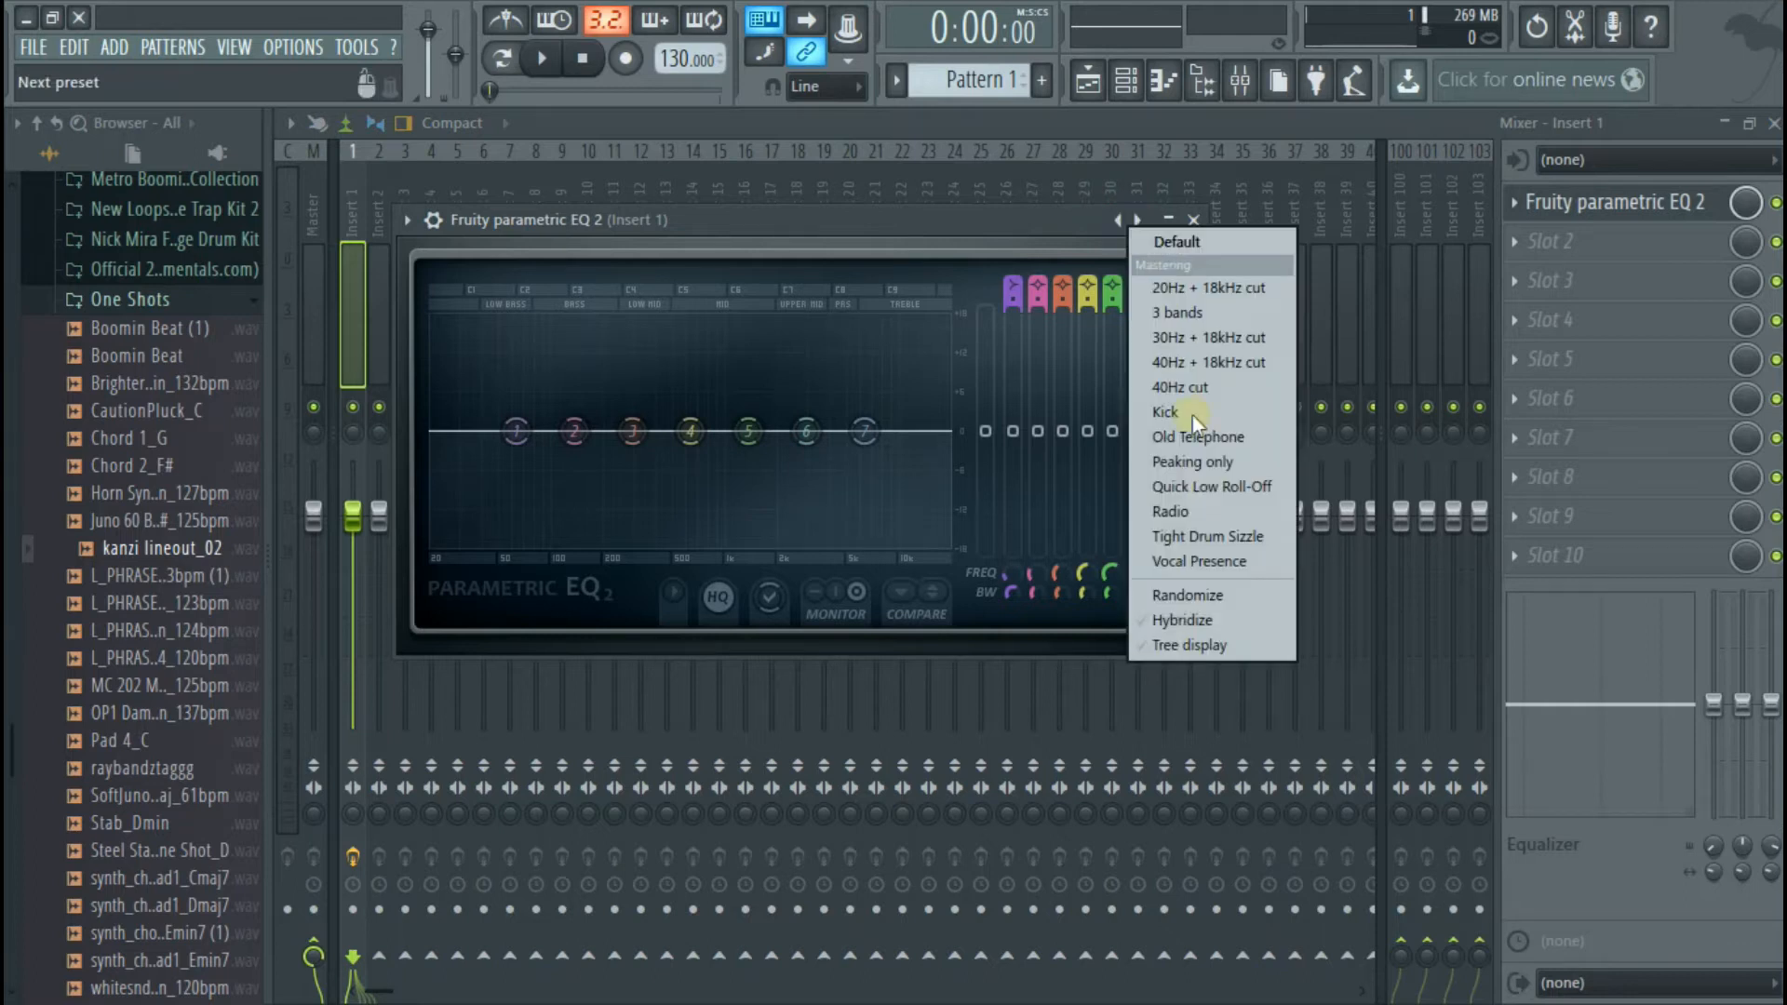
click(1202, 368)
Raise the EQ's low cut to just above 100 Hz, play the vocal to hear it, and close the EQ
drag(485, 440, 570, 430)
key(space)
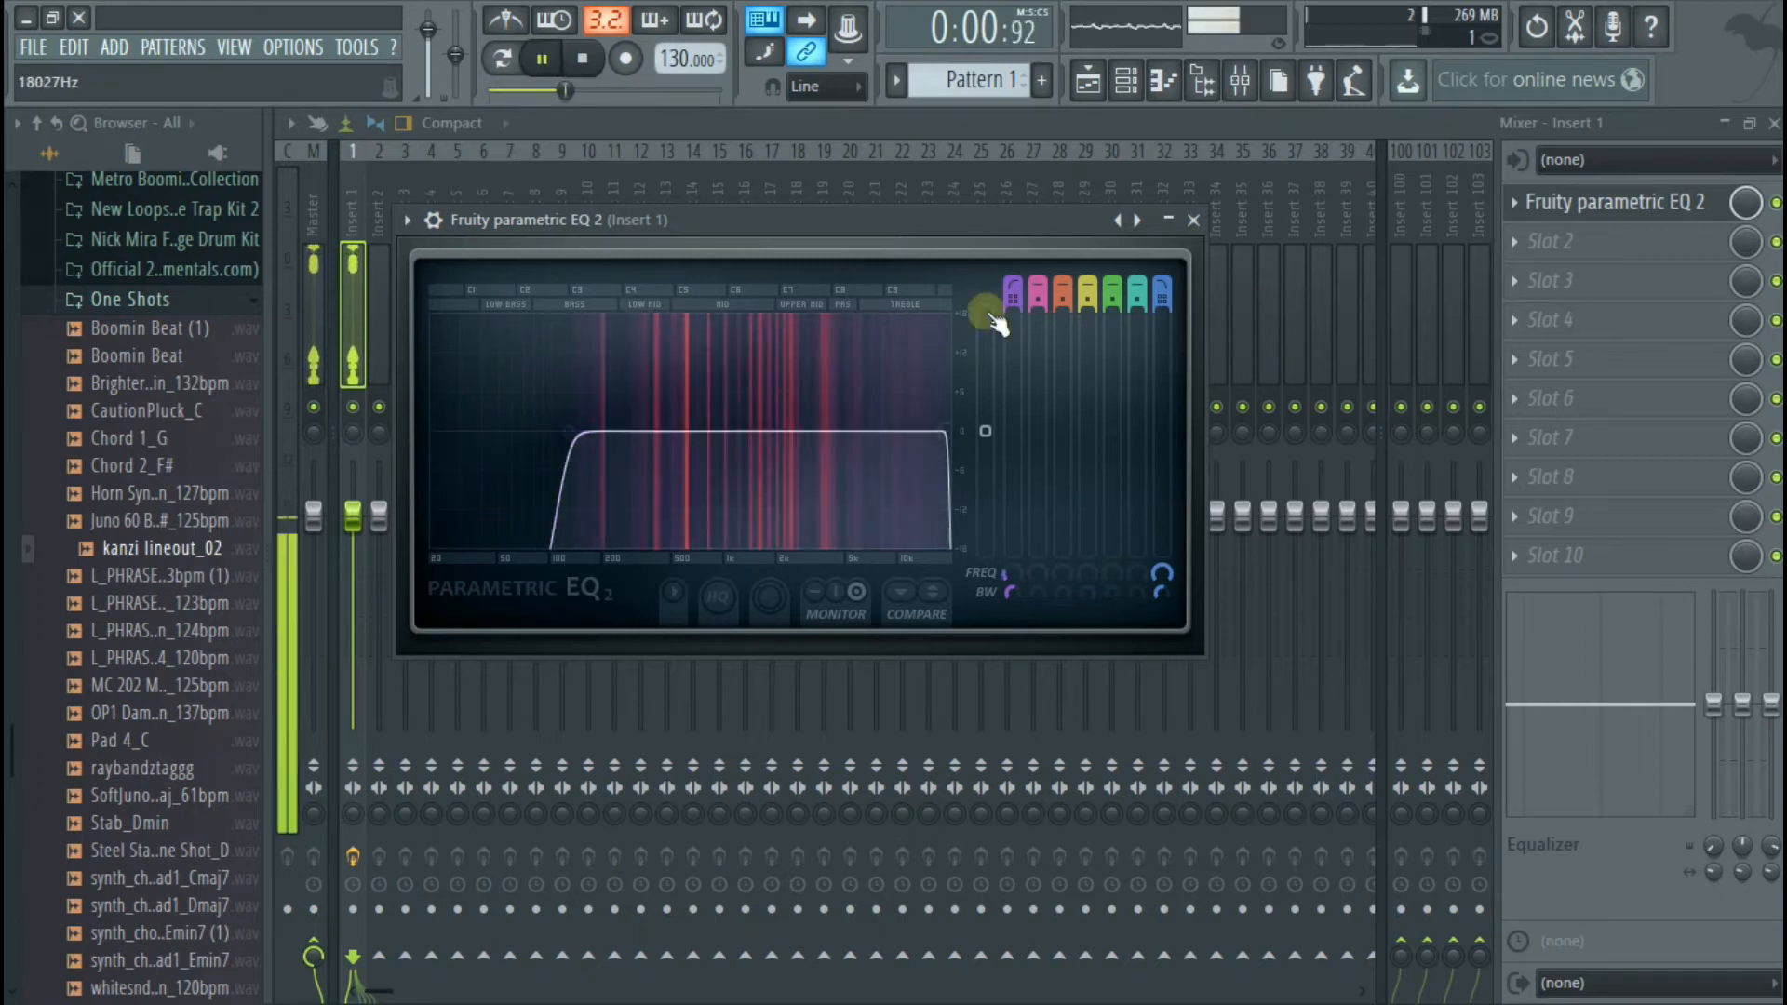
key(space)
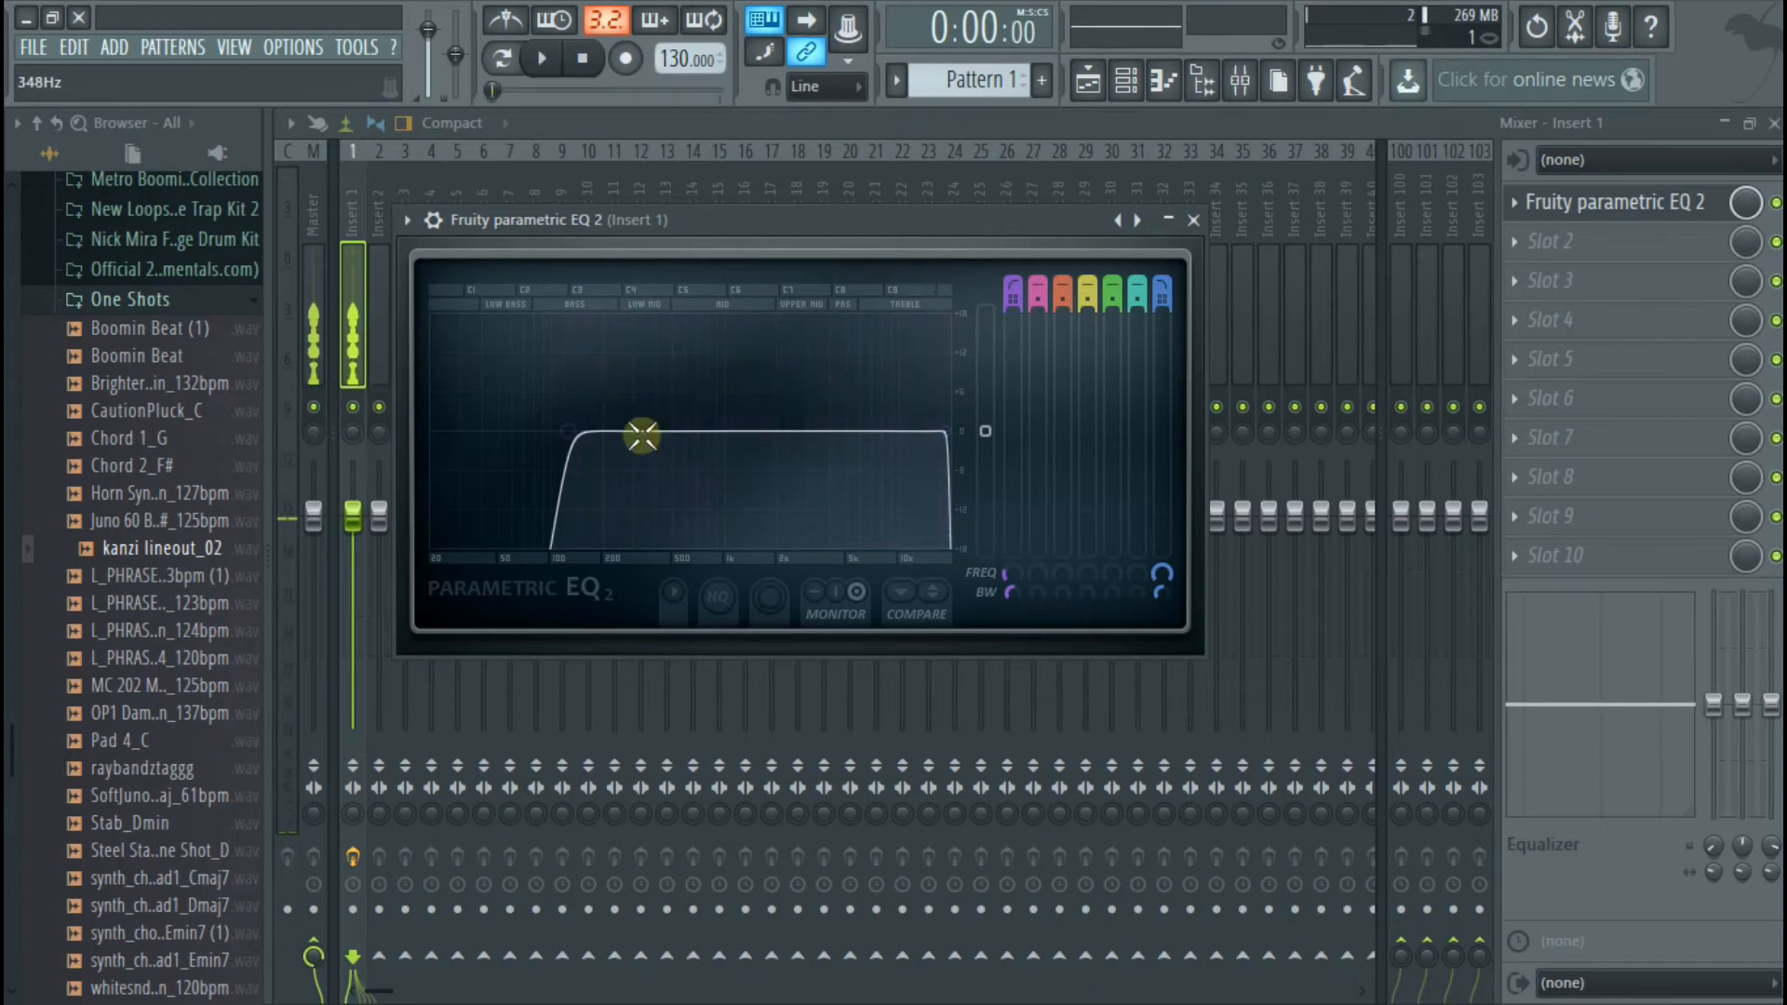
click(1192, 220)
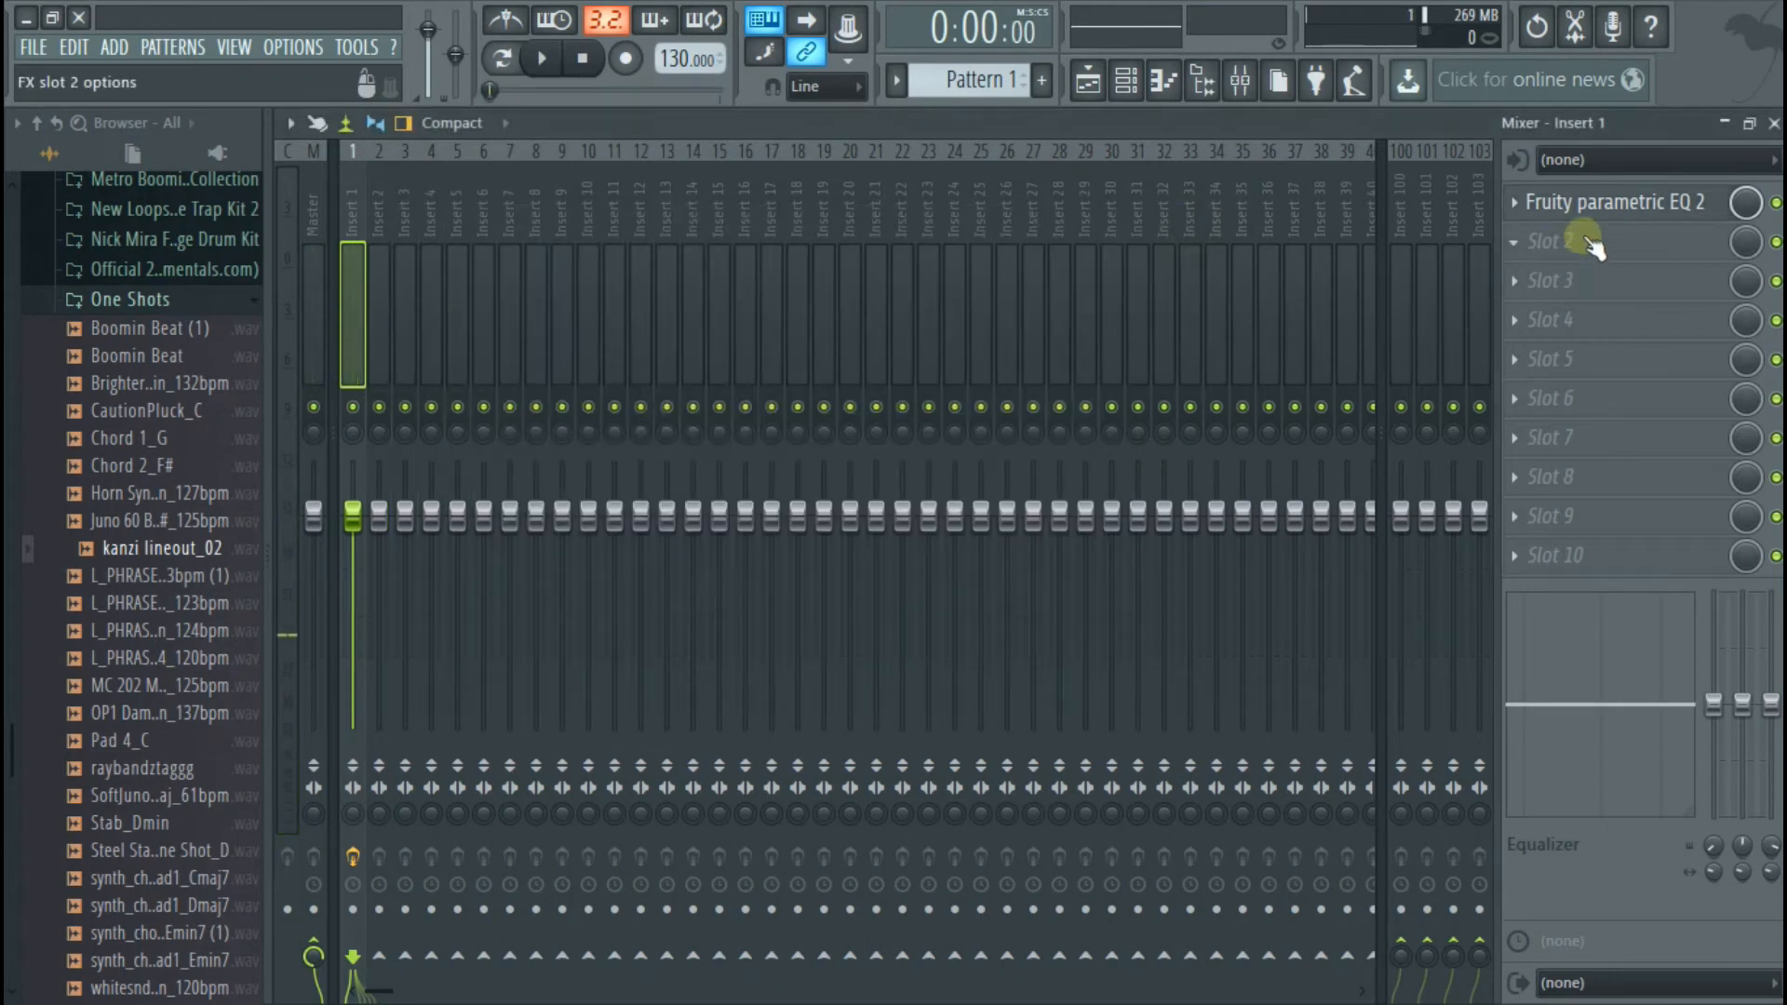
Add Fruity Limiter to effect slot 2 of Insert 1 and raise its gain to about 6.7 dB while auditioning the vocal
click(1590, 242)
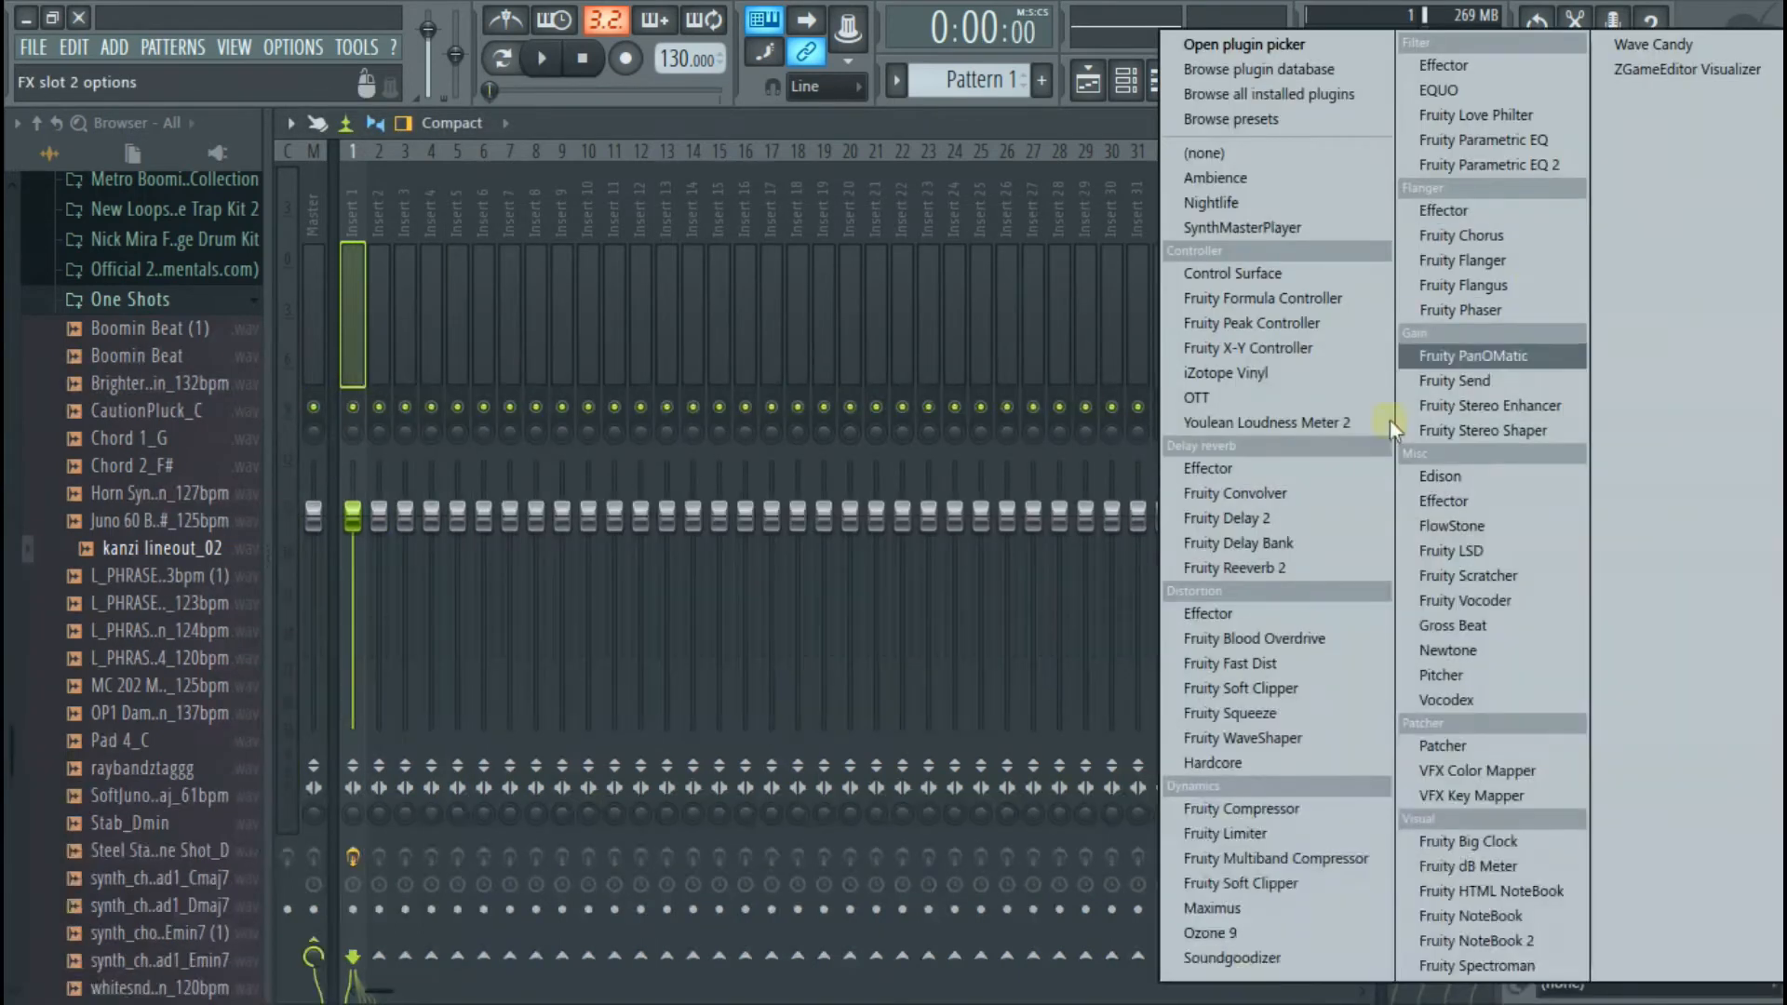
click(1230, 831)
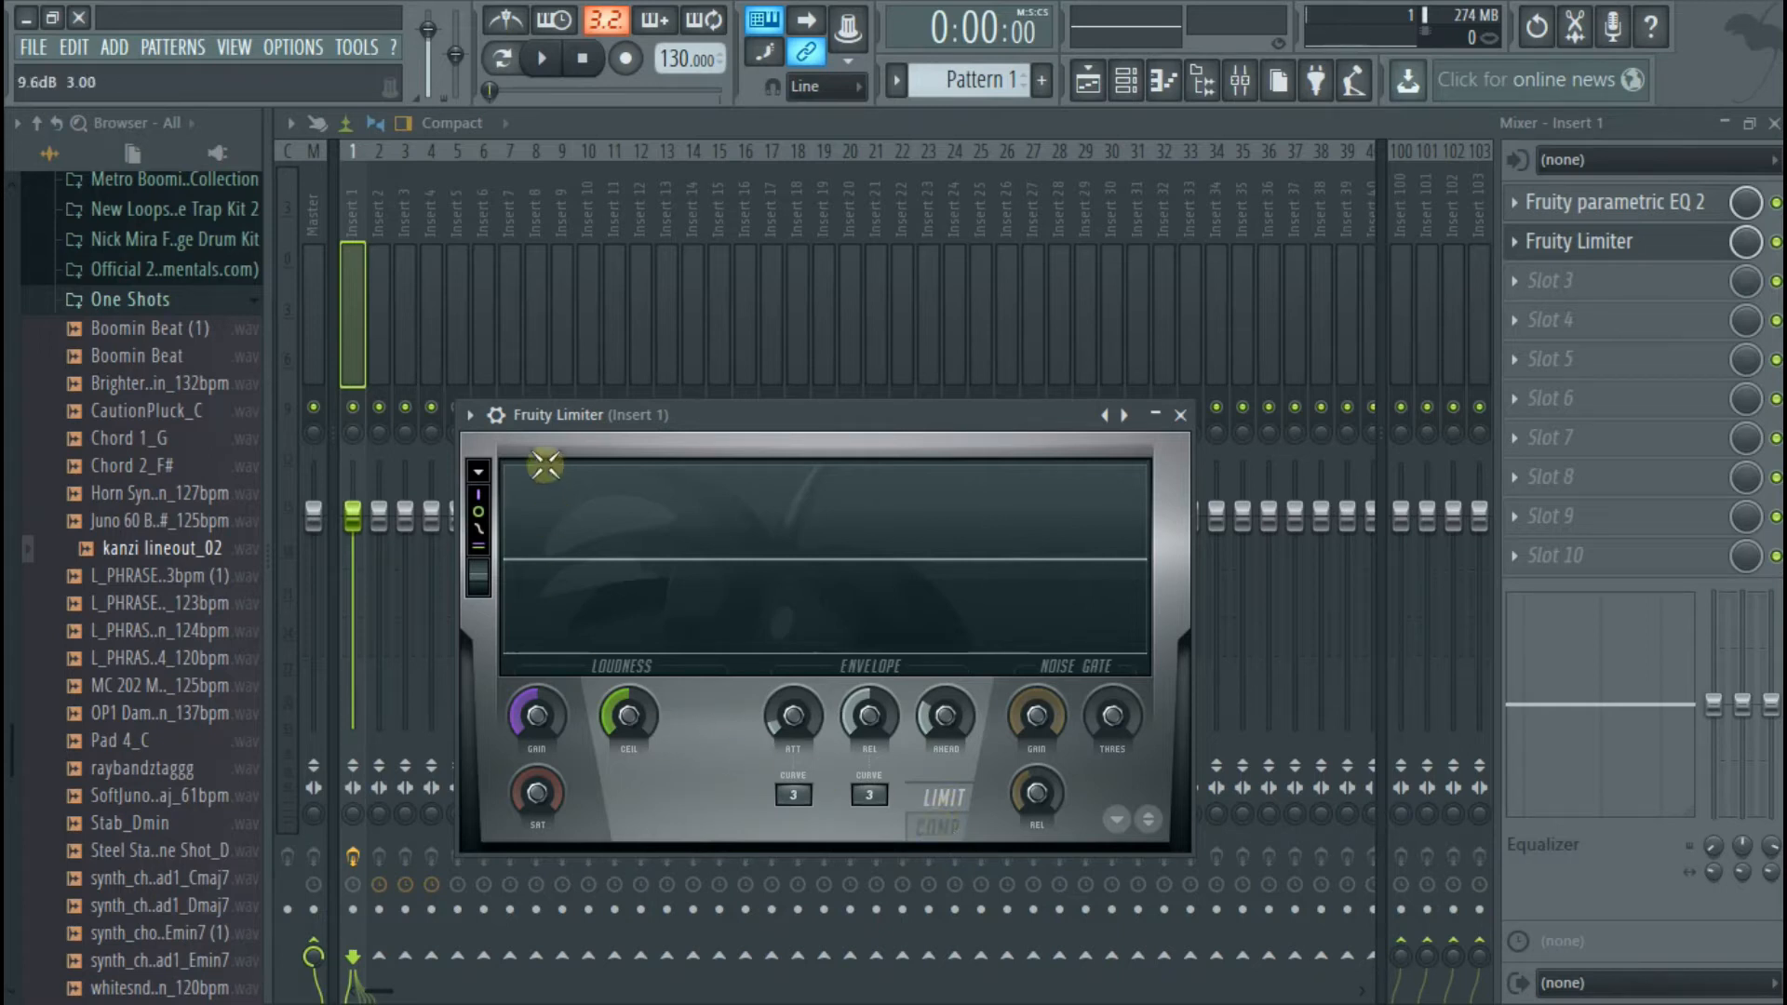
drag(534, 716, 534, 672)
key(space)
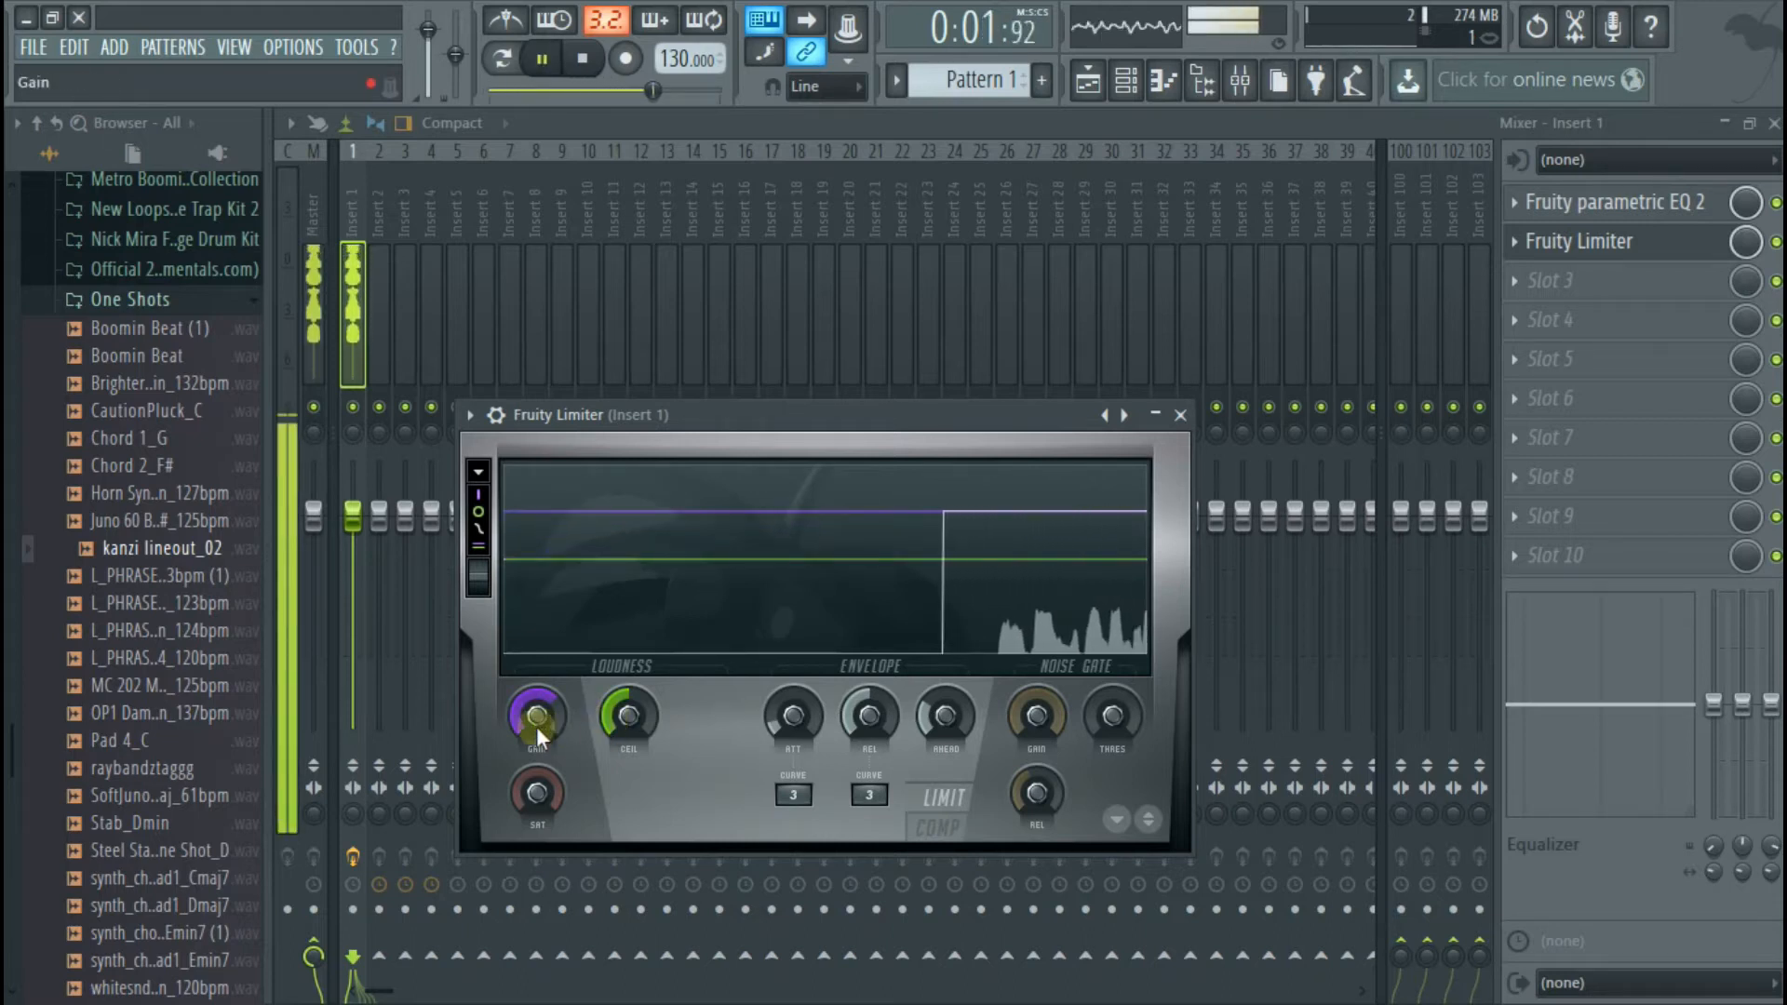
drag(529, 715, 529, 706)
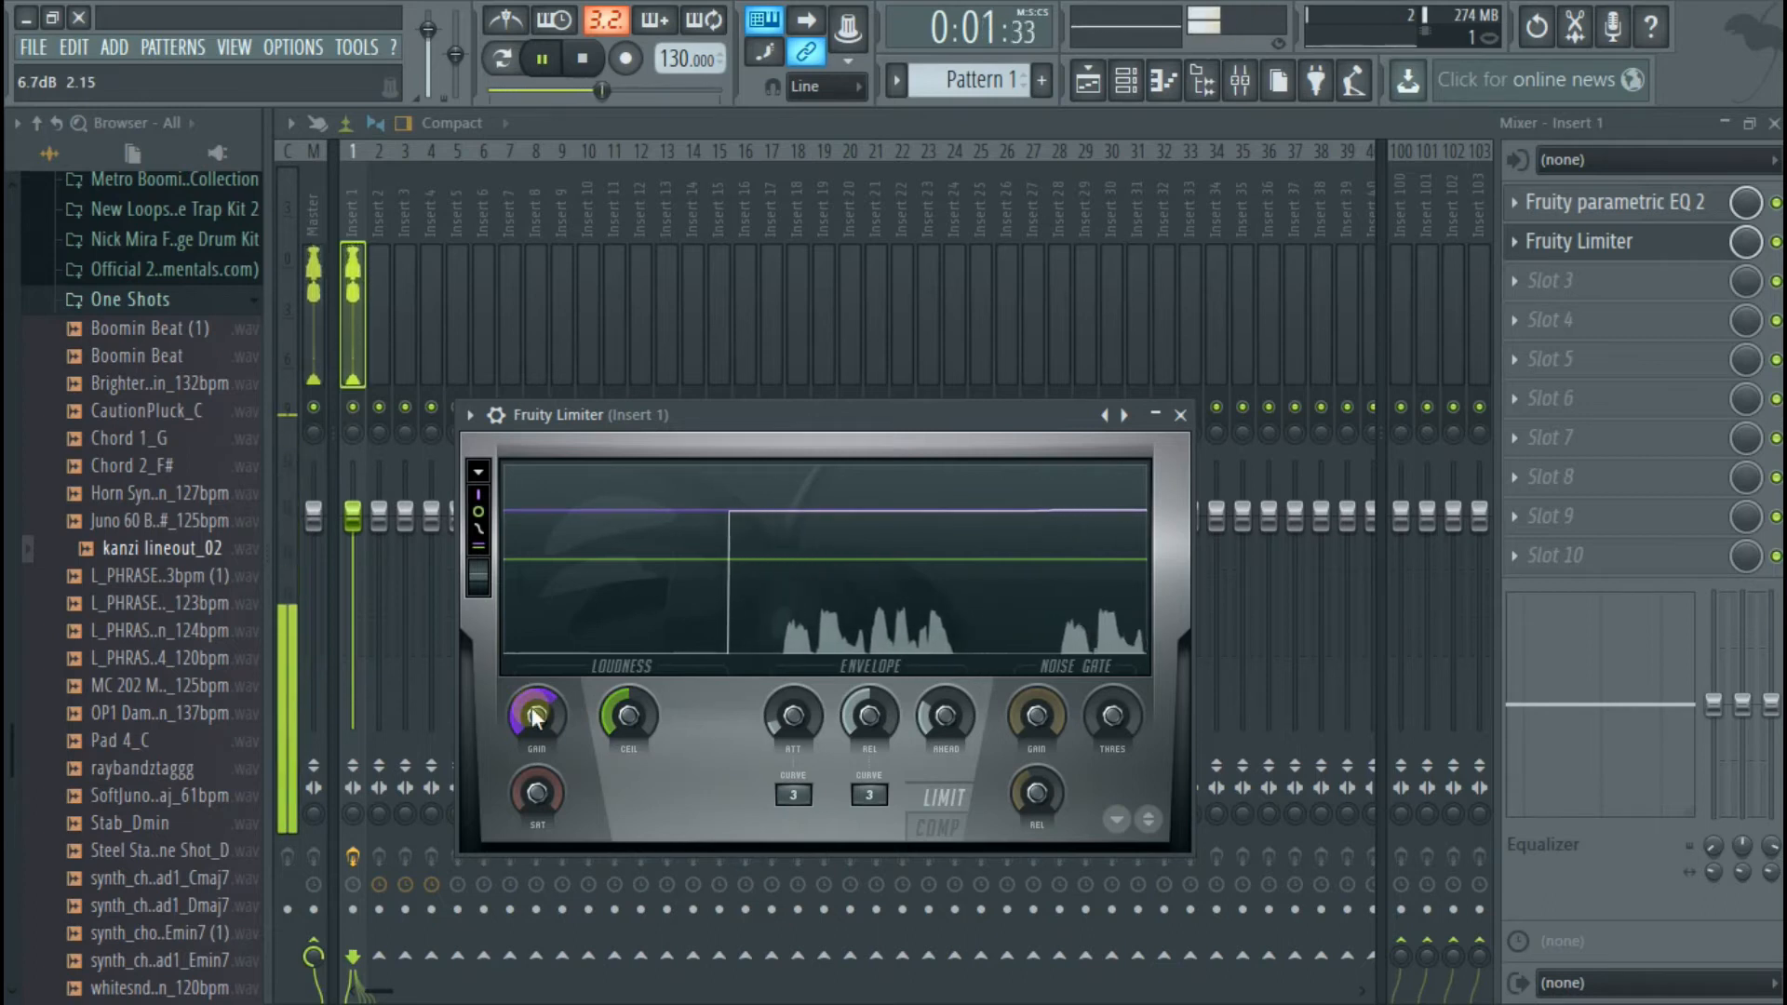
key(space)
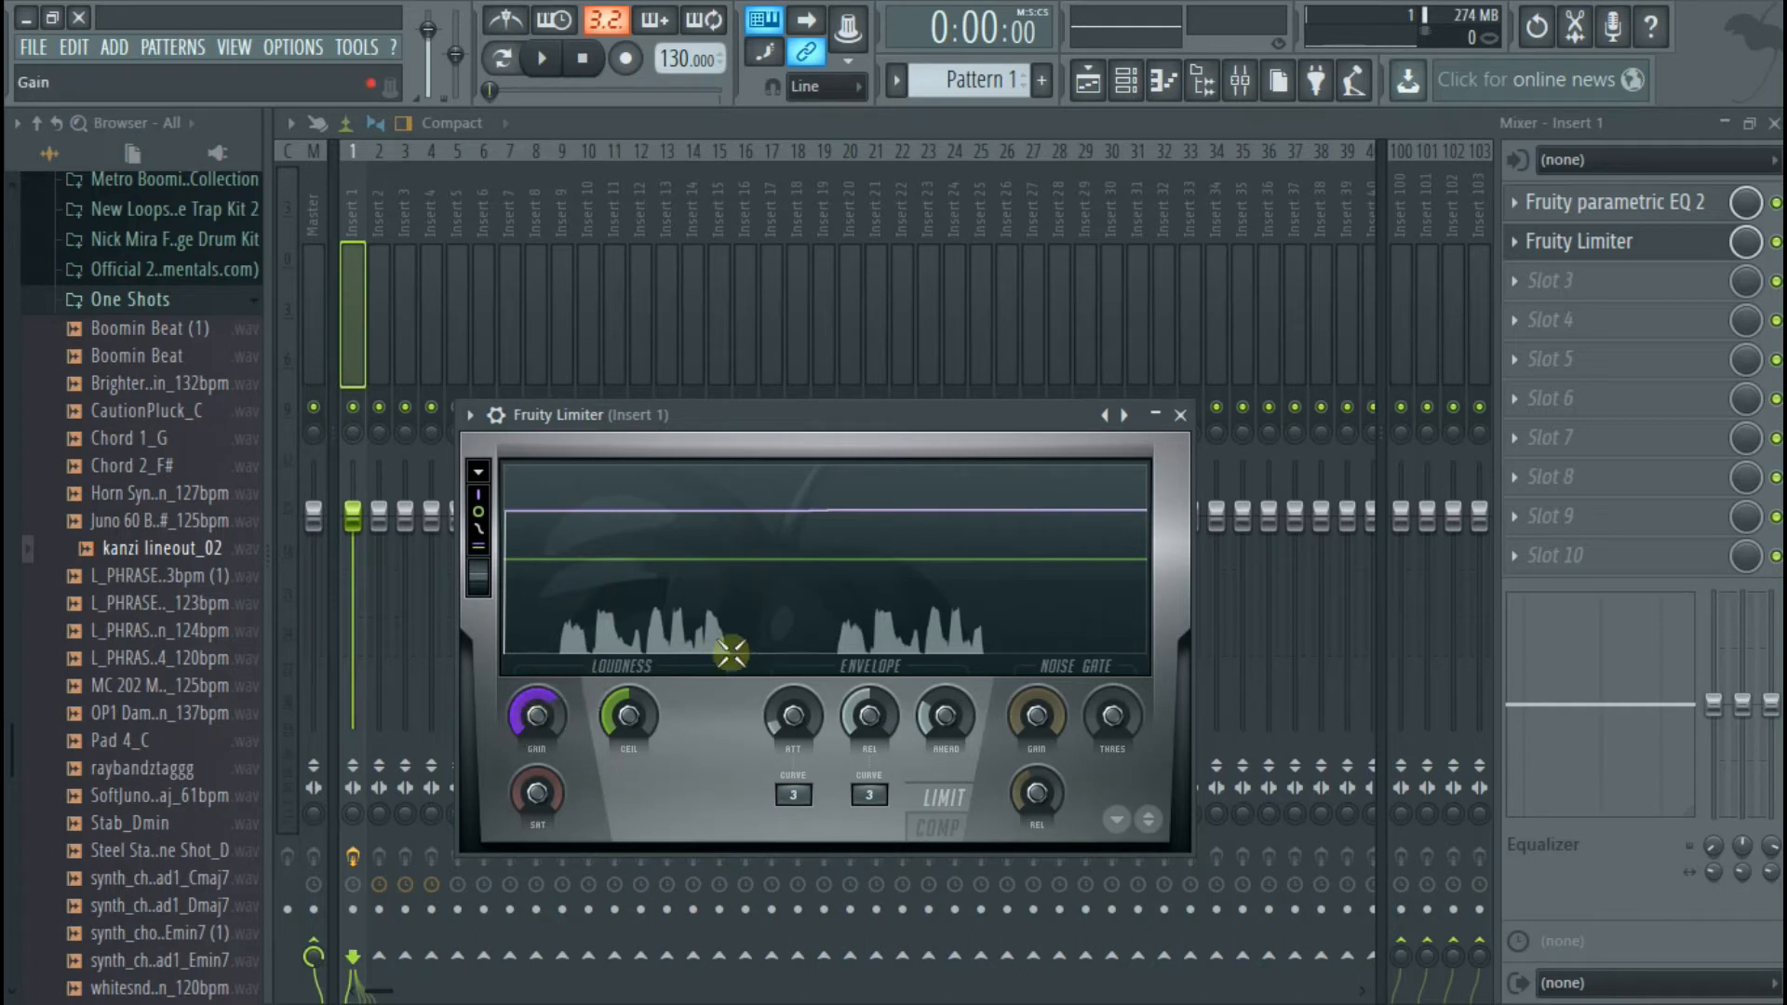
click(1180, 416)
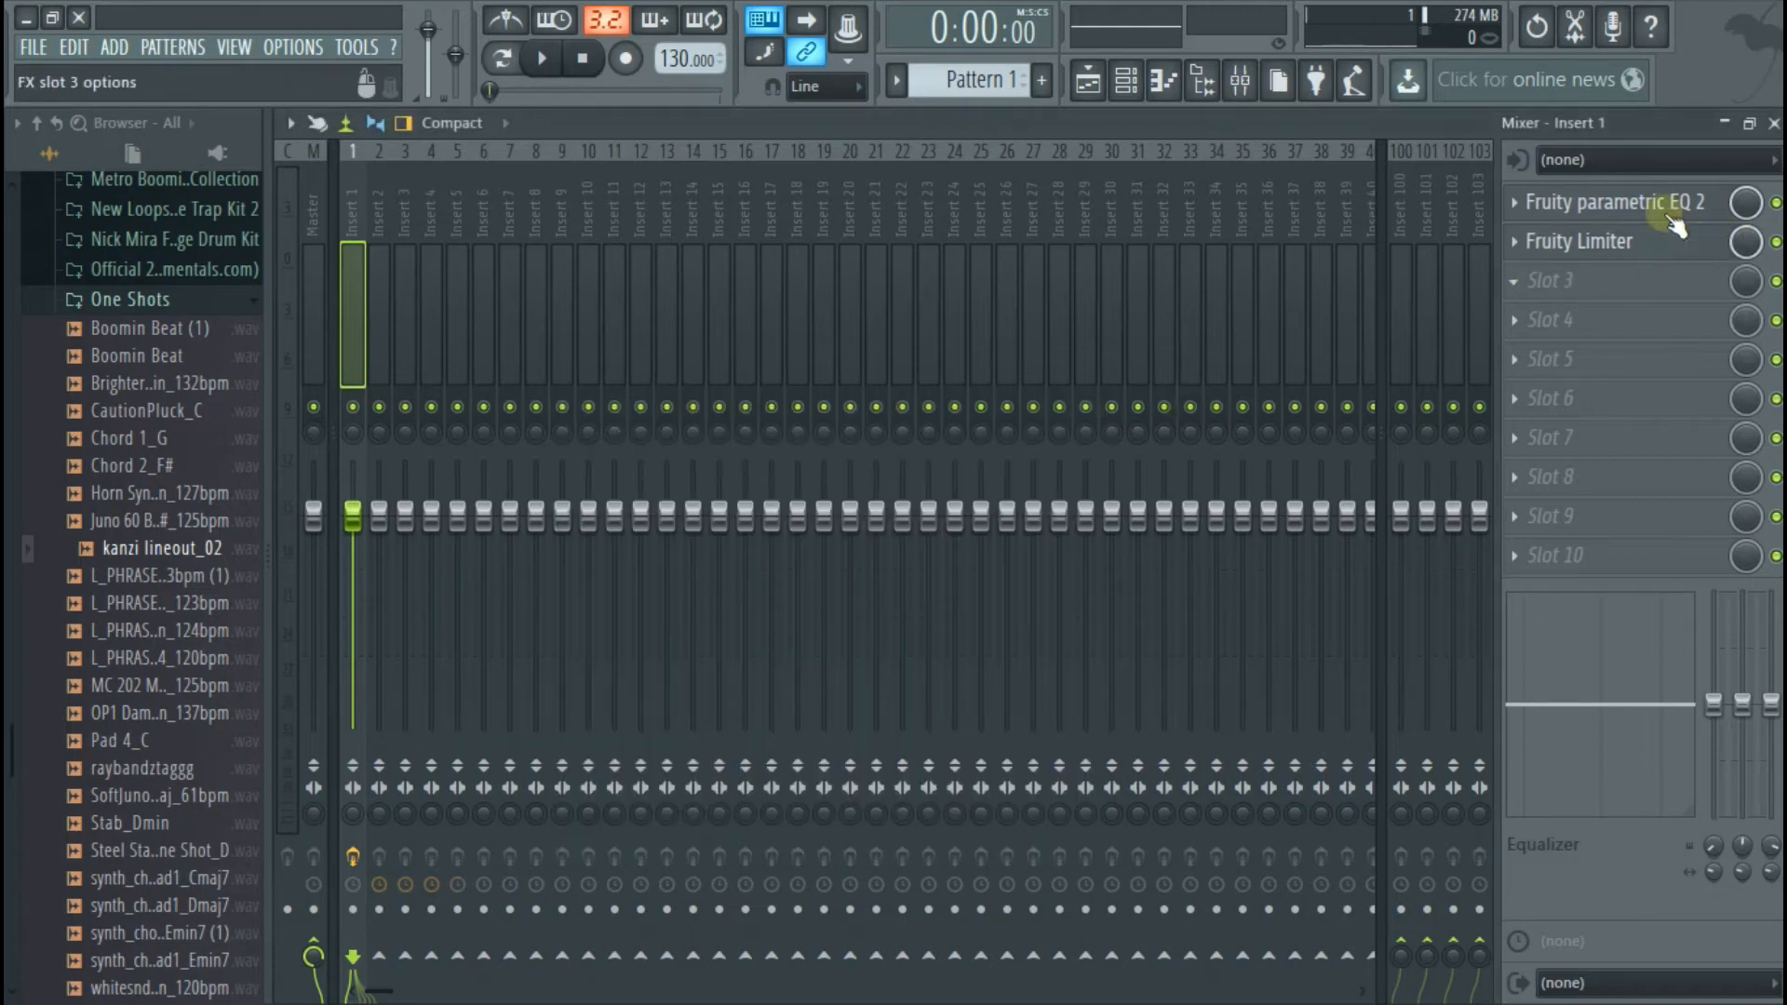
Add Fruity Reeverb 2 to effect slot 3, lower its wet level, raise its early reflections, and audition the vocal
click(1591, 284)
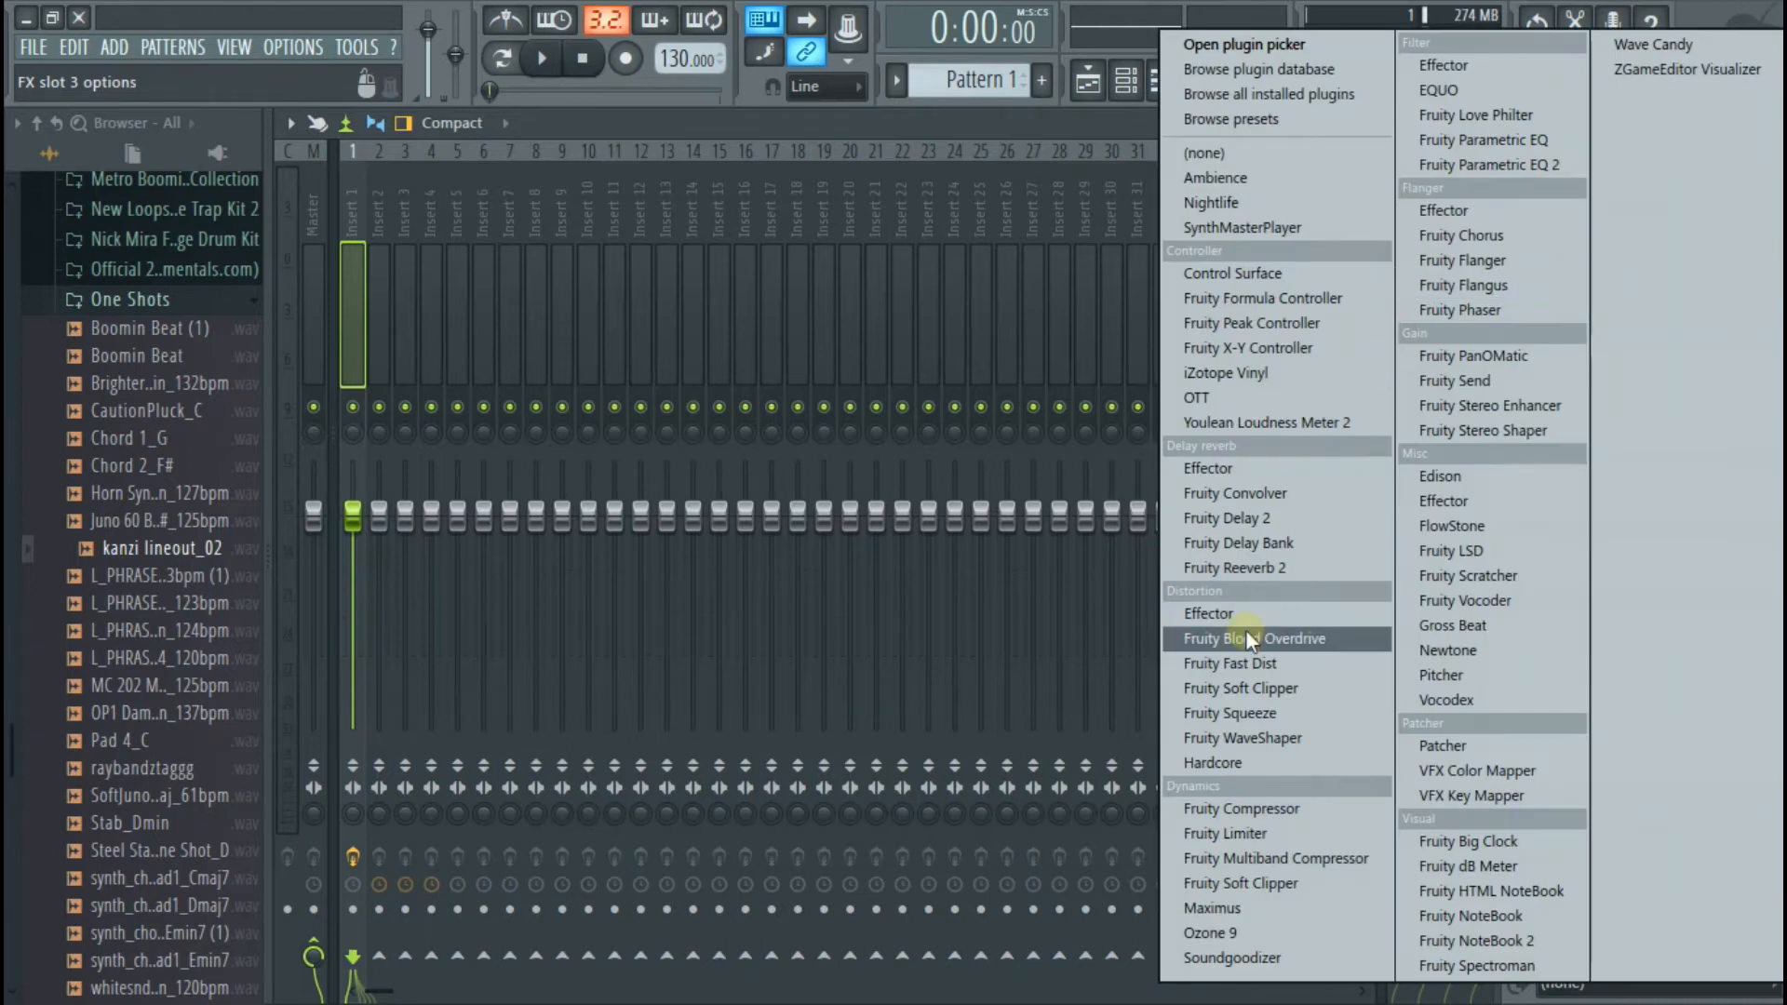
click(1280, 566)
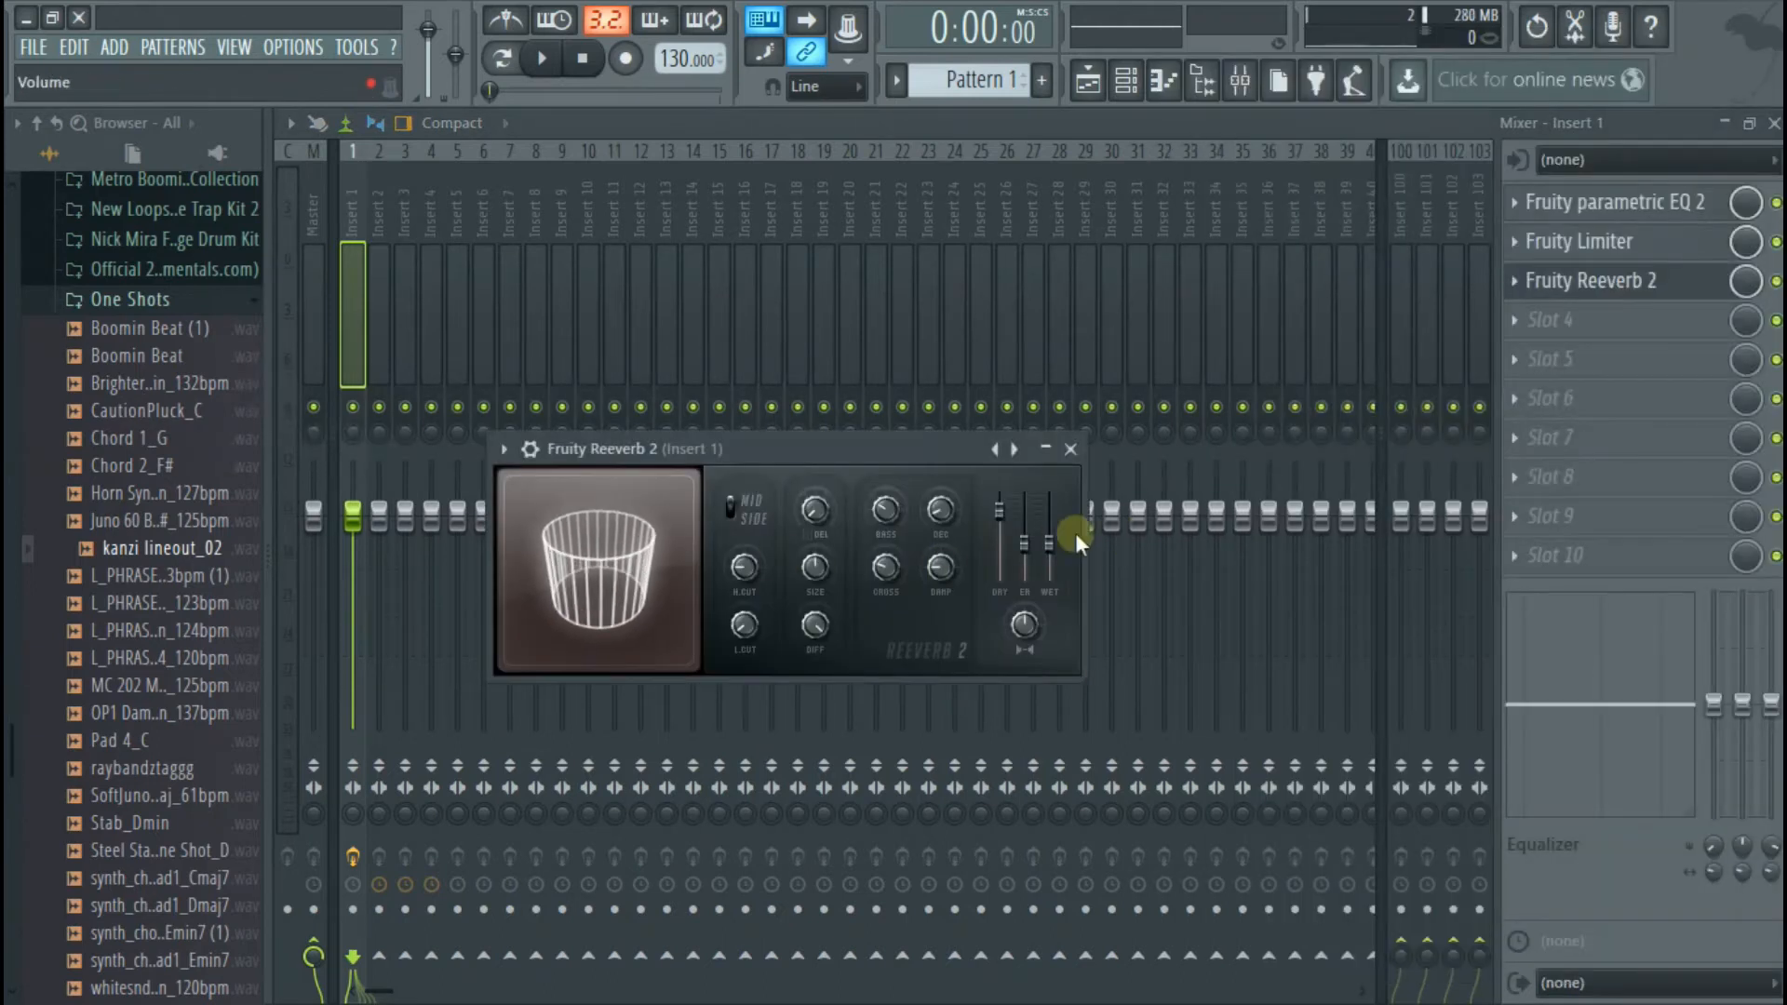
mouse_move(1049, 549)
mouse_down()
mouse_move(1048, 567)
mouse_move(1024, 565)
mouse_move(1024, 528)
mouse_up()
key(space)
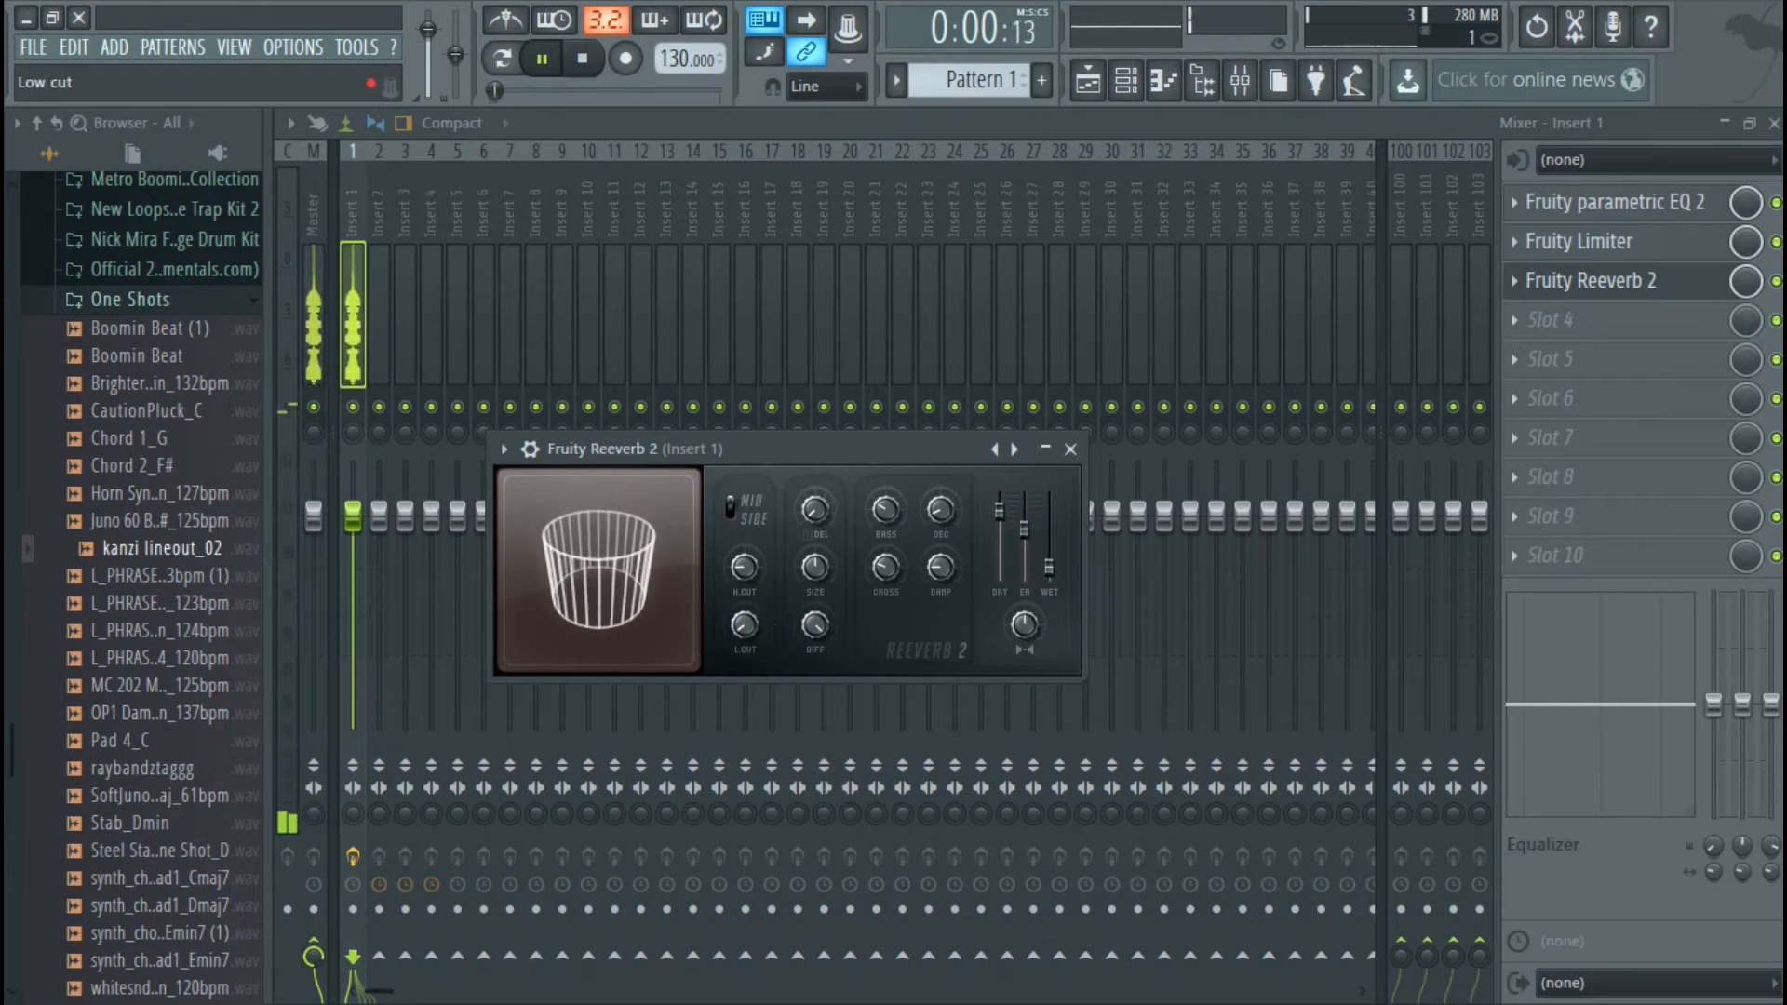
key(space)
click(1071, 448)
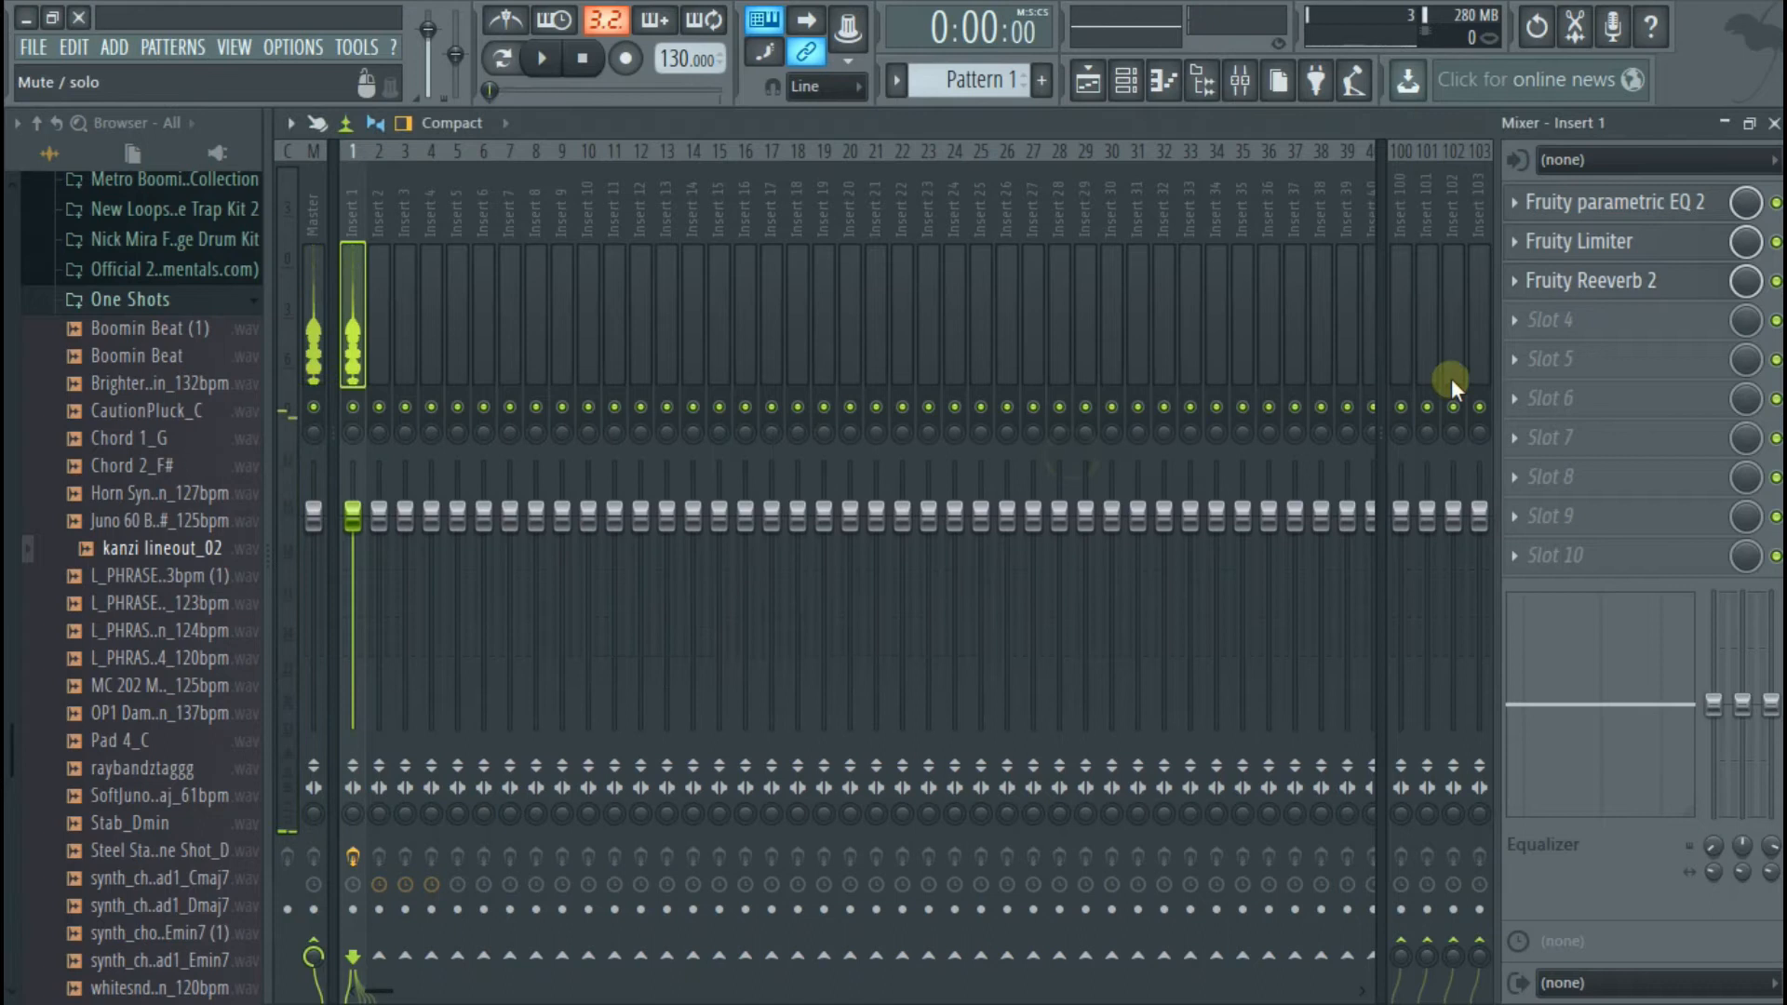
Add a second Fruity Parametric EQ 2 in effect slot 4 and change its band 1 to High pass
click(1626, 335)
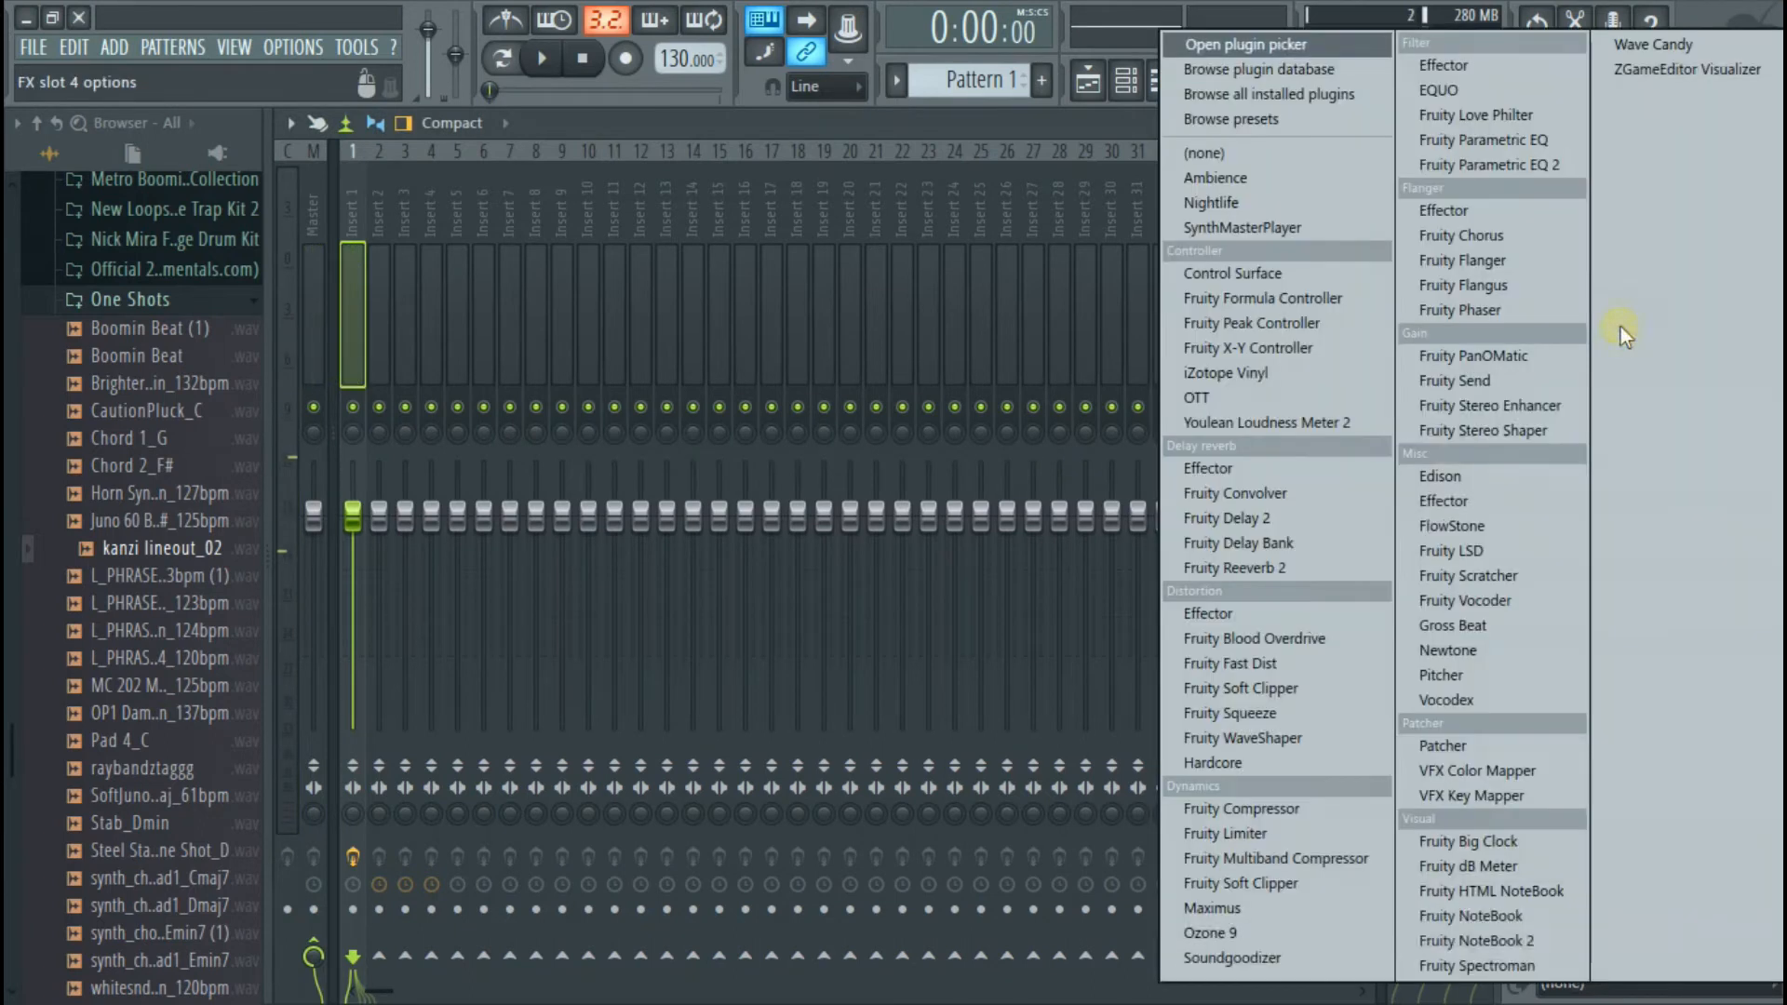
click(1488, 157)
drag(1091, 493, 1080, 260)
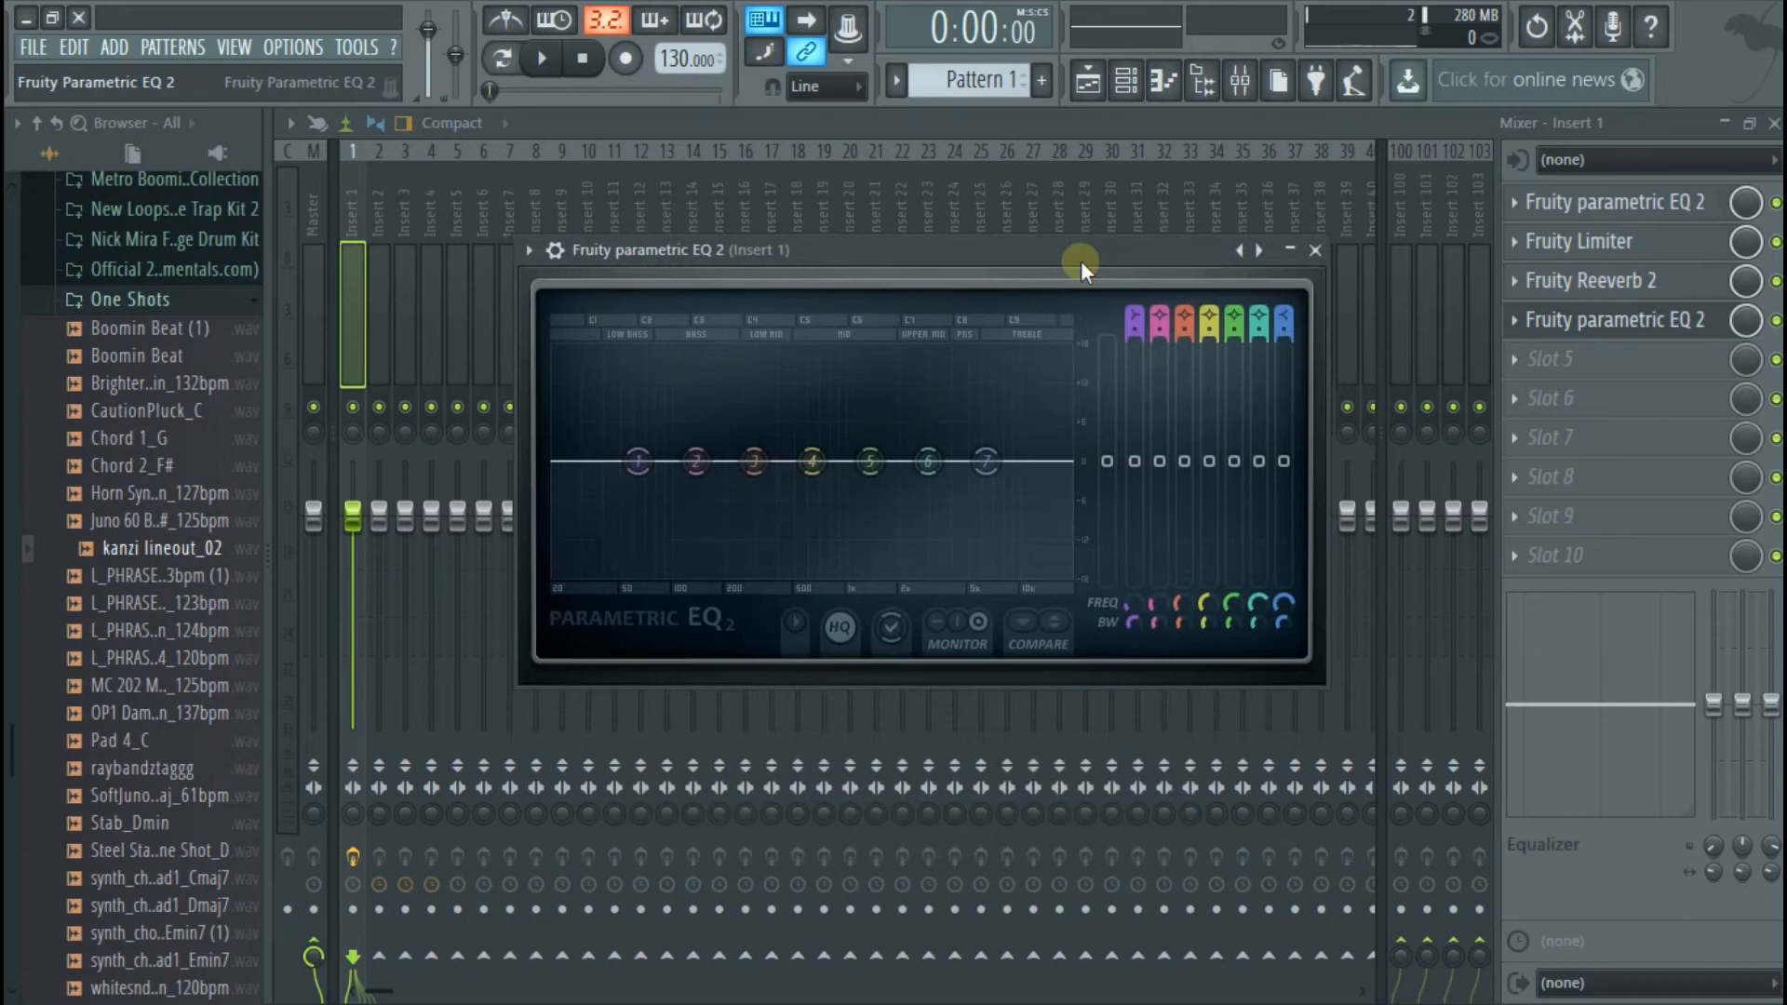
right_click(647, 467)
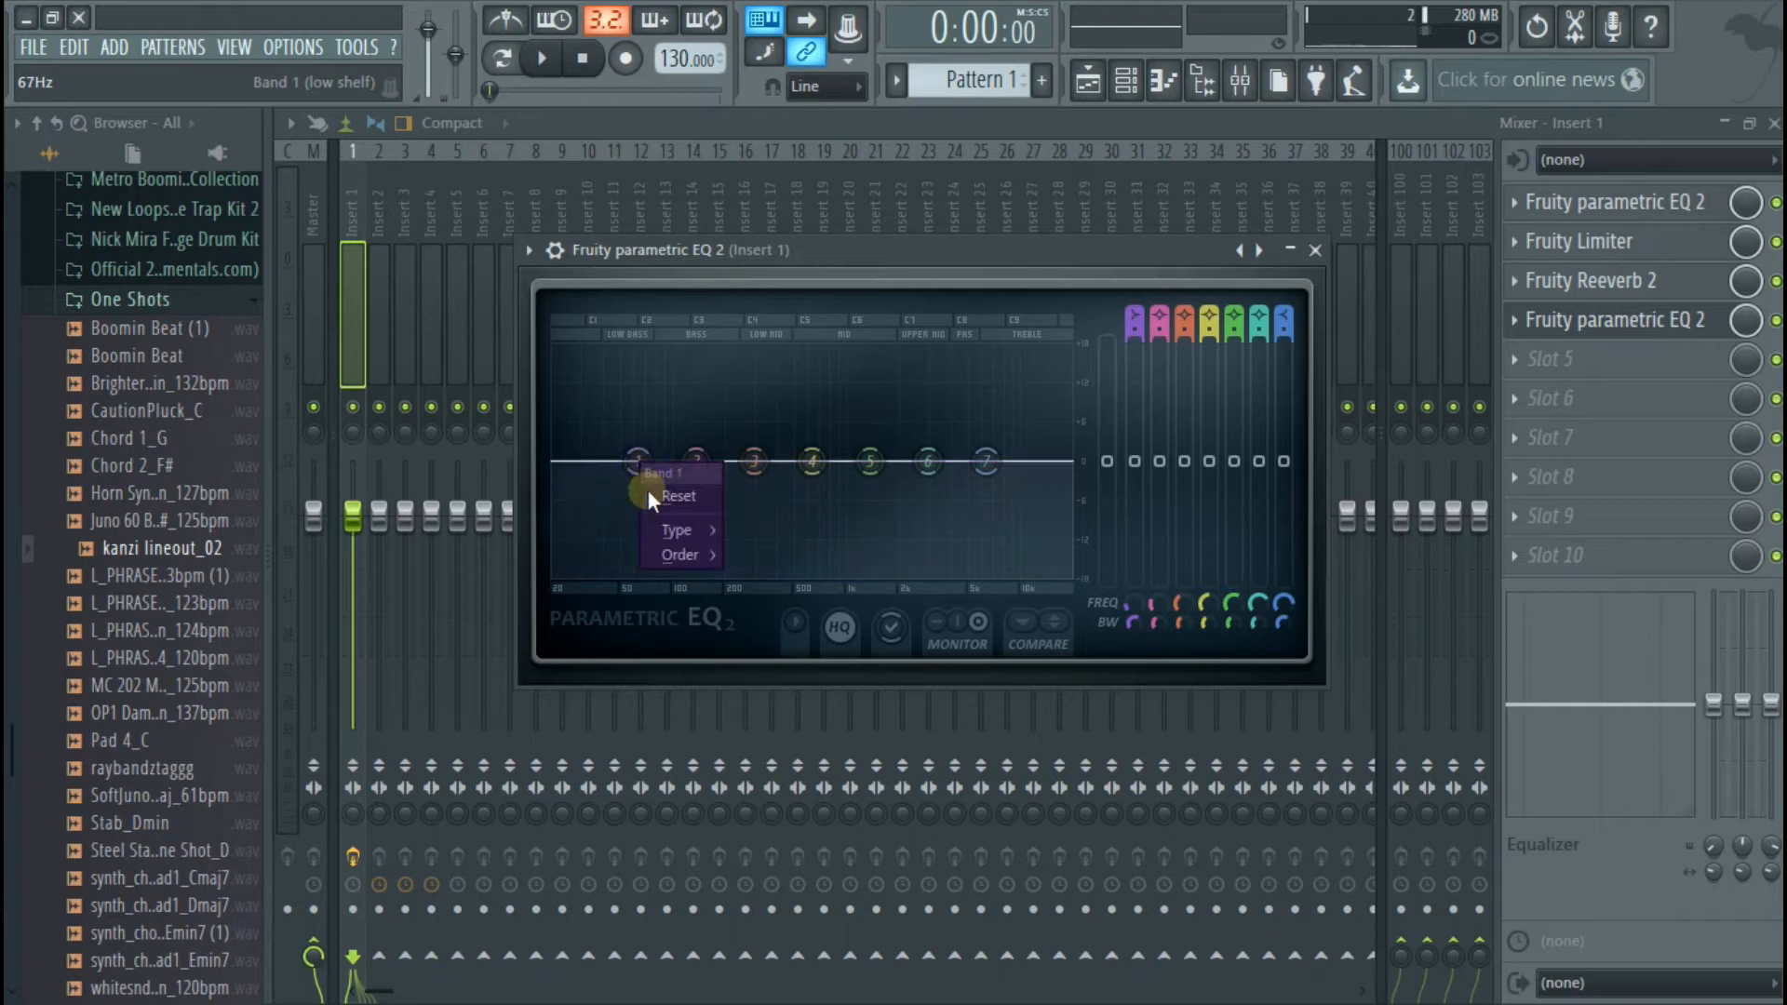
mouse_move(667, 528)
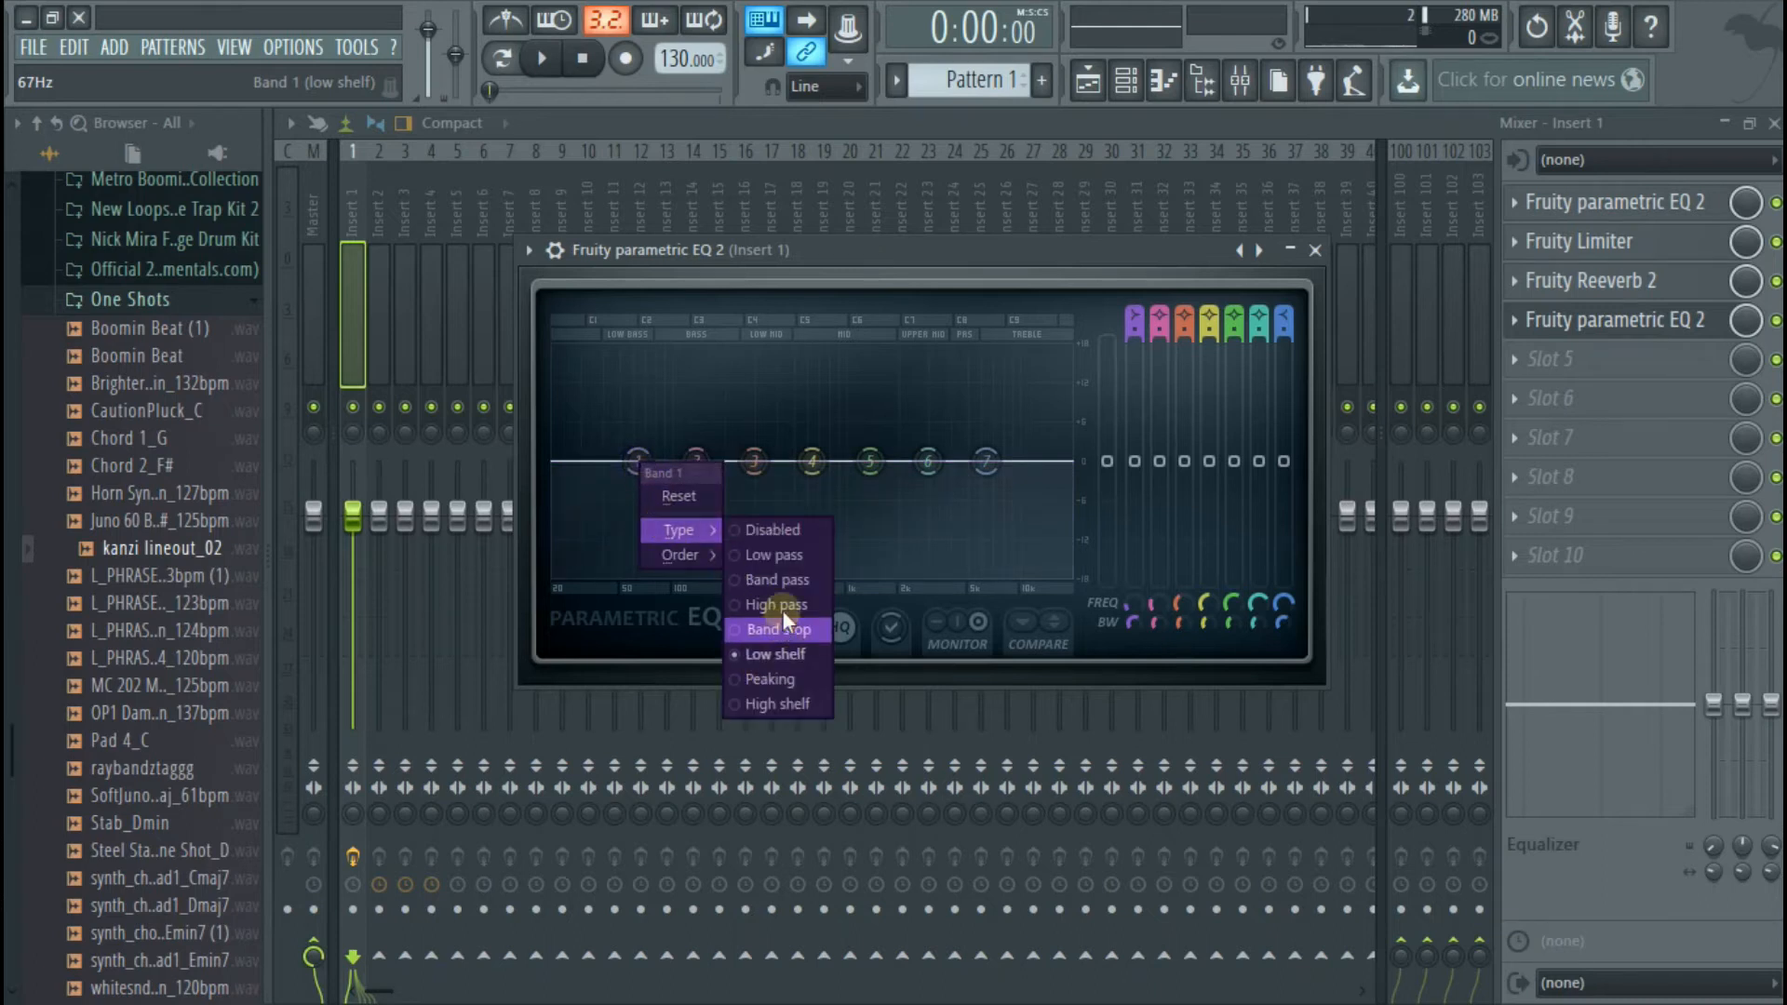
click(780, 606)
During playback, shape the second EQ: raise the band 1 cutoff, boost band 2, cut band 3 near 238 Hz, and boost band 6 near 7.7 kHz
drag(638, 461, 649, 402)
key(space)
drag(753, 462, 689, 461)
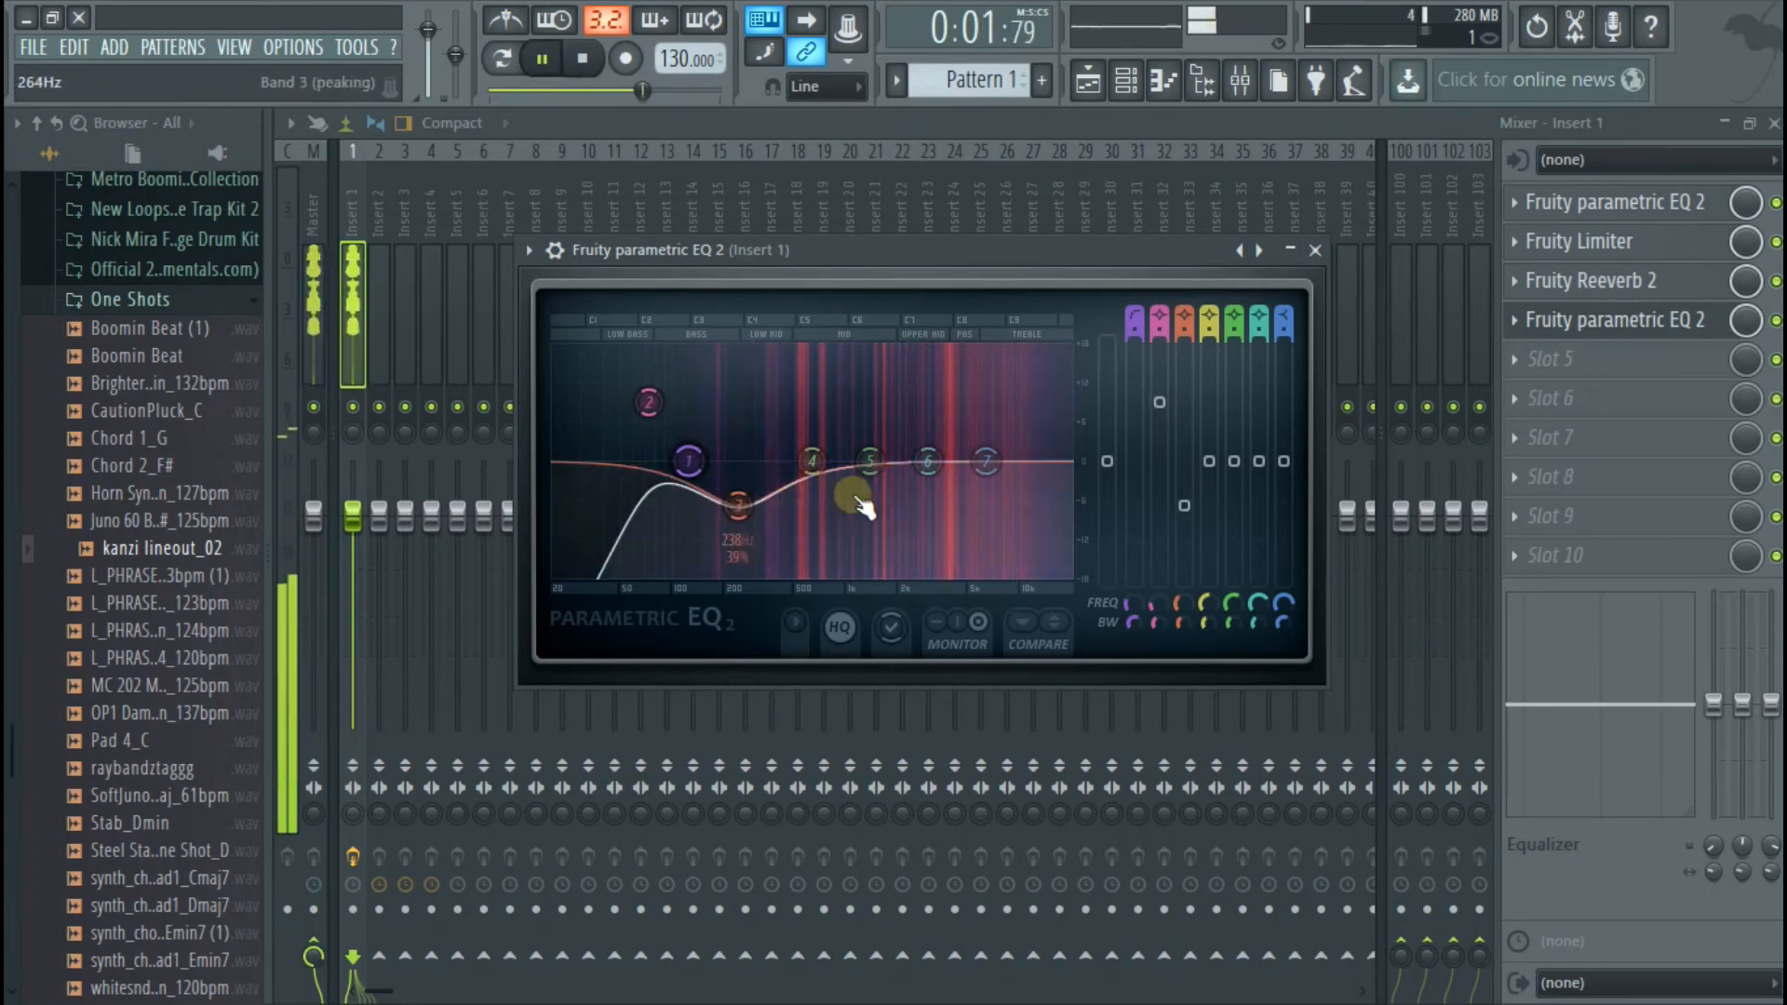
drag(928, 462, 997, 436)
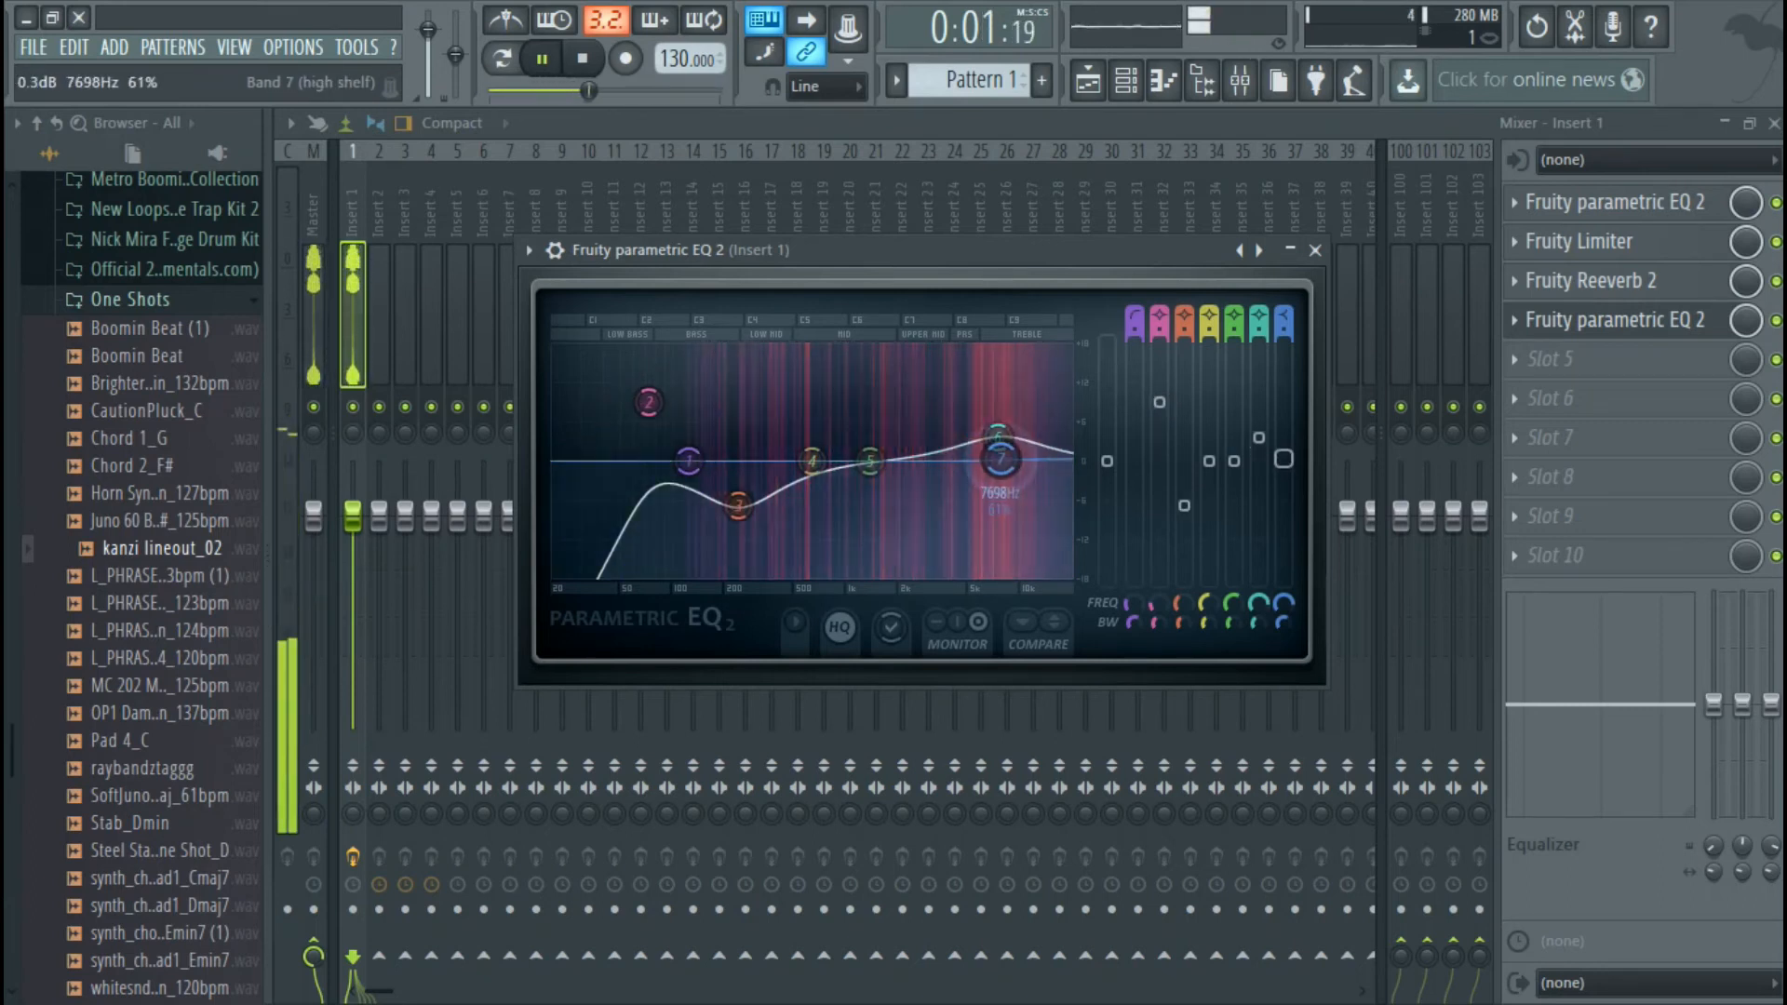
Fine-tune the second EQ by moving the high-pass cutoff further up and reducing band 2's boost, and reset band 5
drag(688, 461, 711, 460)
drag(648, 402, 657, 420)
mouse_move(870, 461)
mouse_down()
mouse_move(893, 438)
mouse_move(885, 459)
mouse_up()
right_click(885, 460)
click(887, 494)
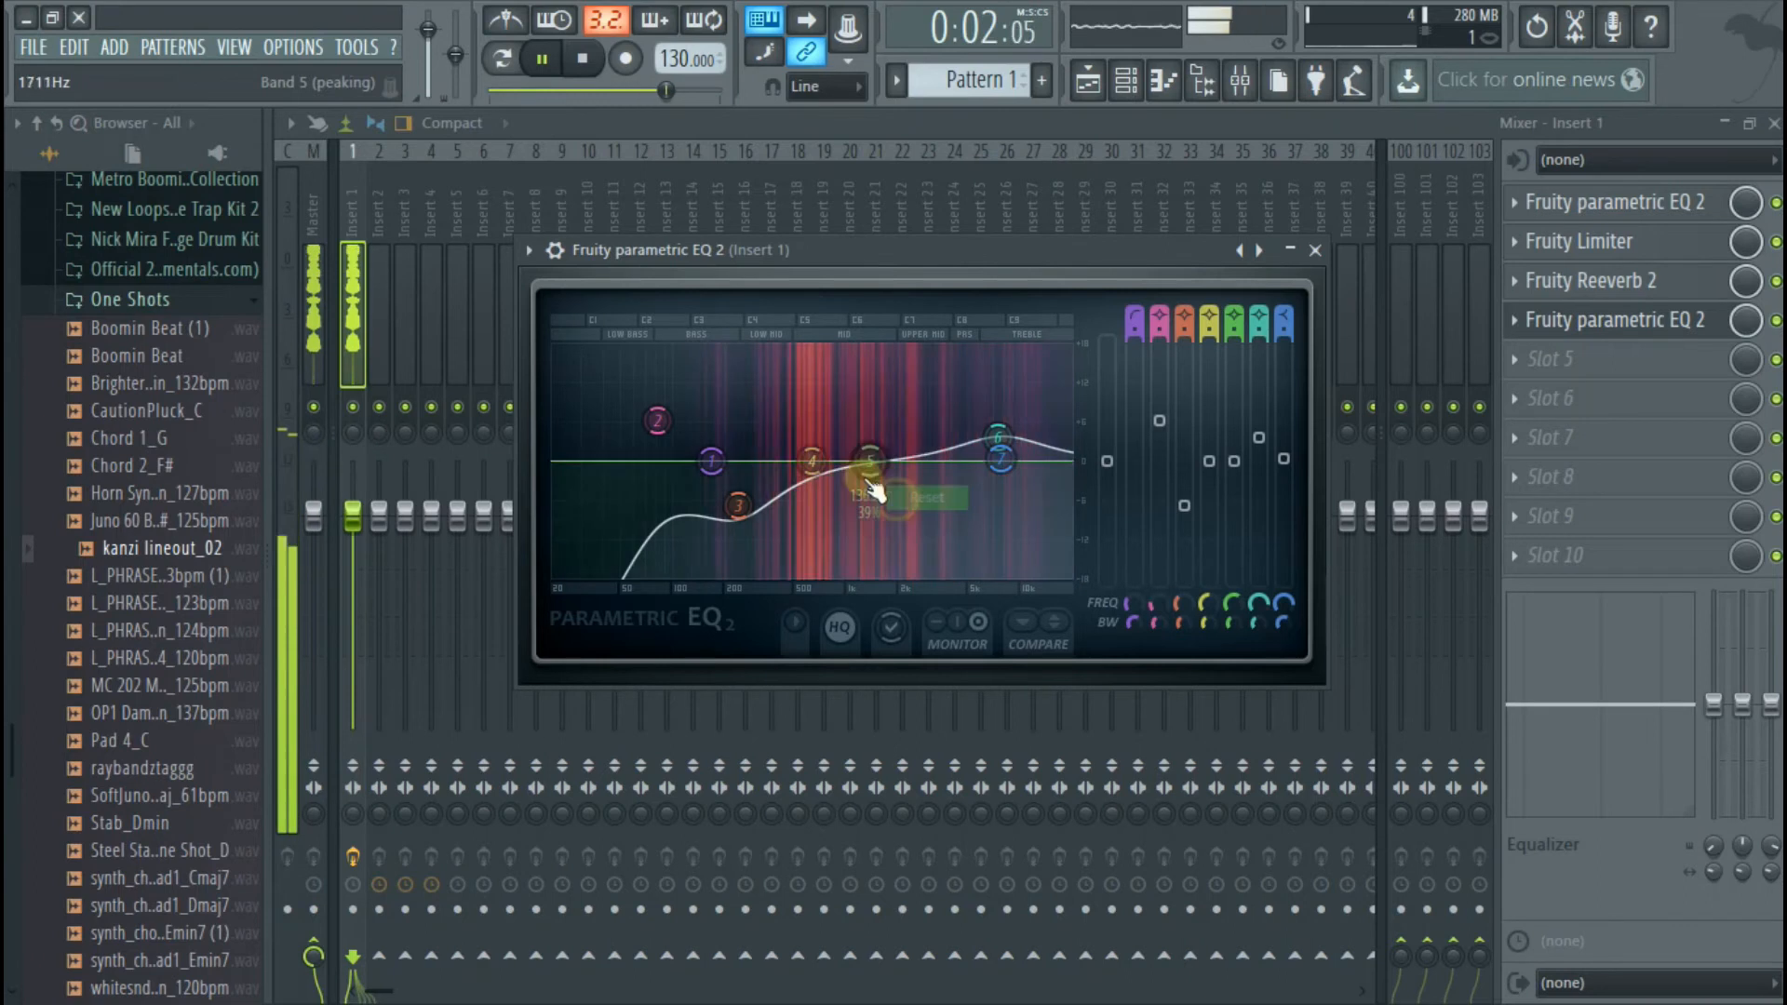
Stop playback, close the second EQ, the mixer and the channel rack, and bring the vocal clip on Track 1 into view
click(1314, 250)
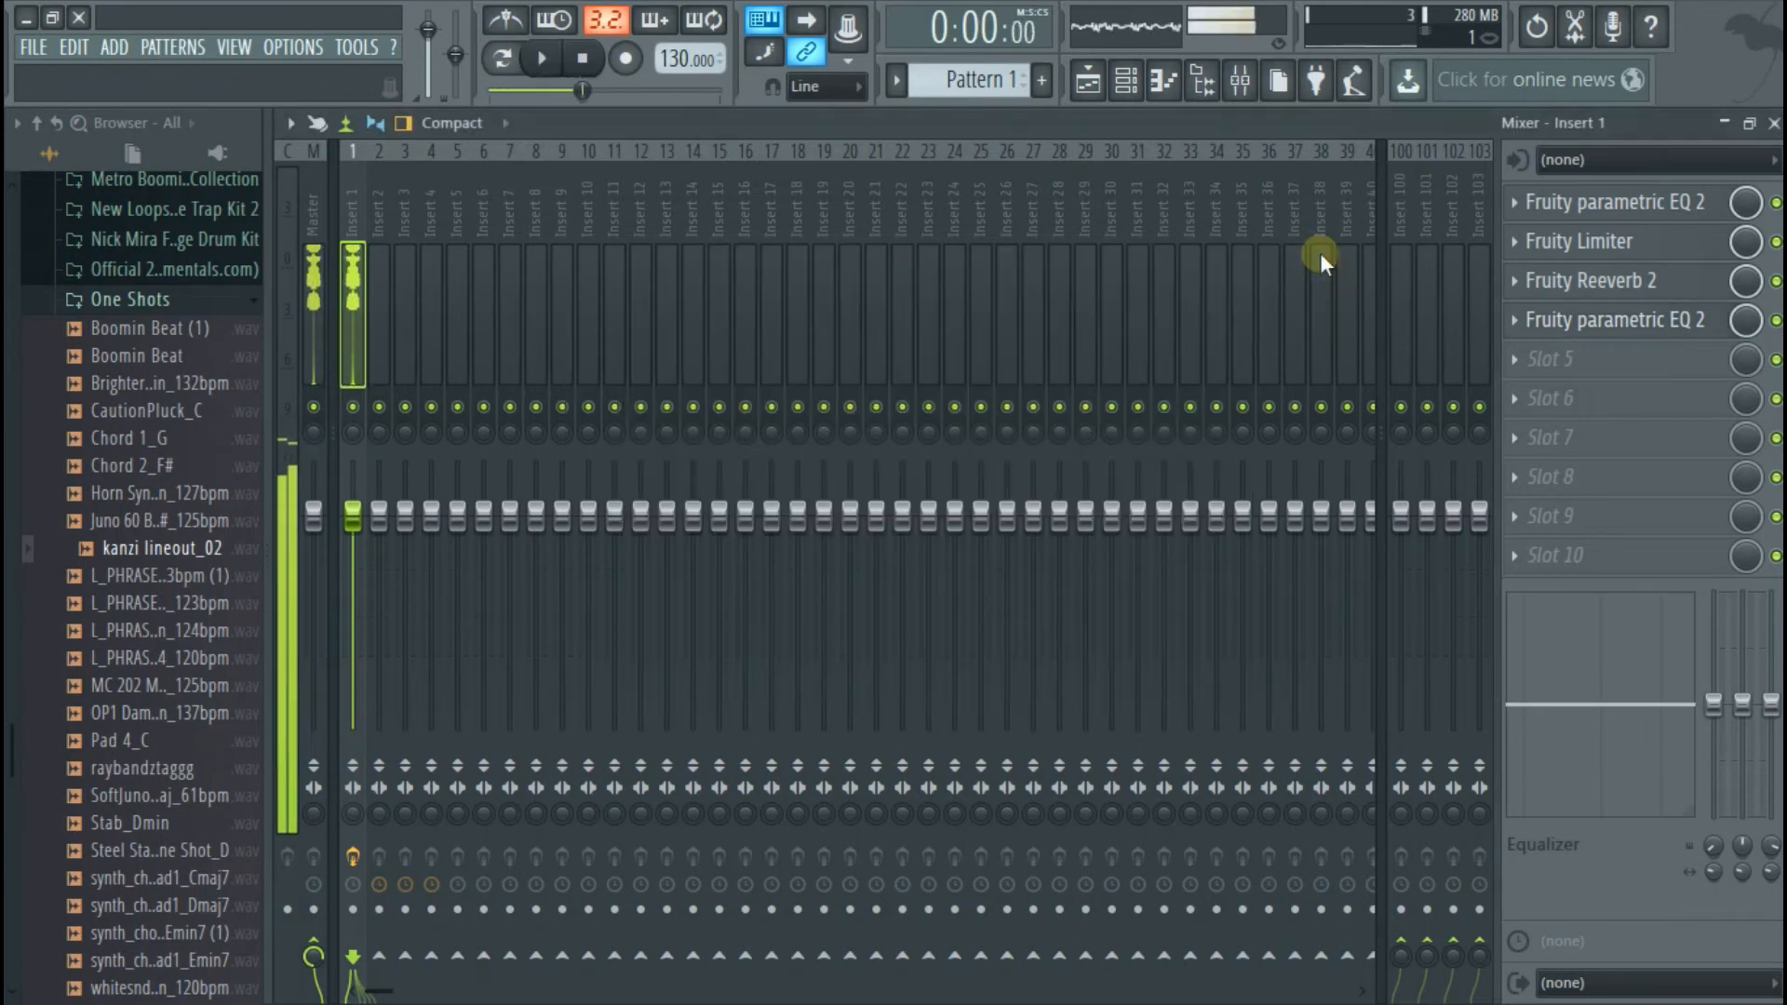
key(space)
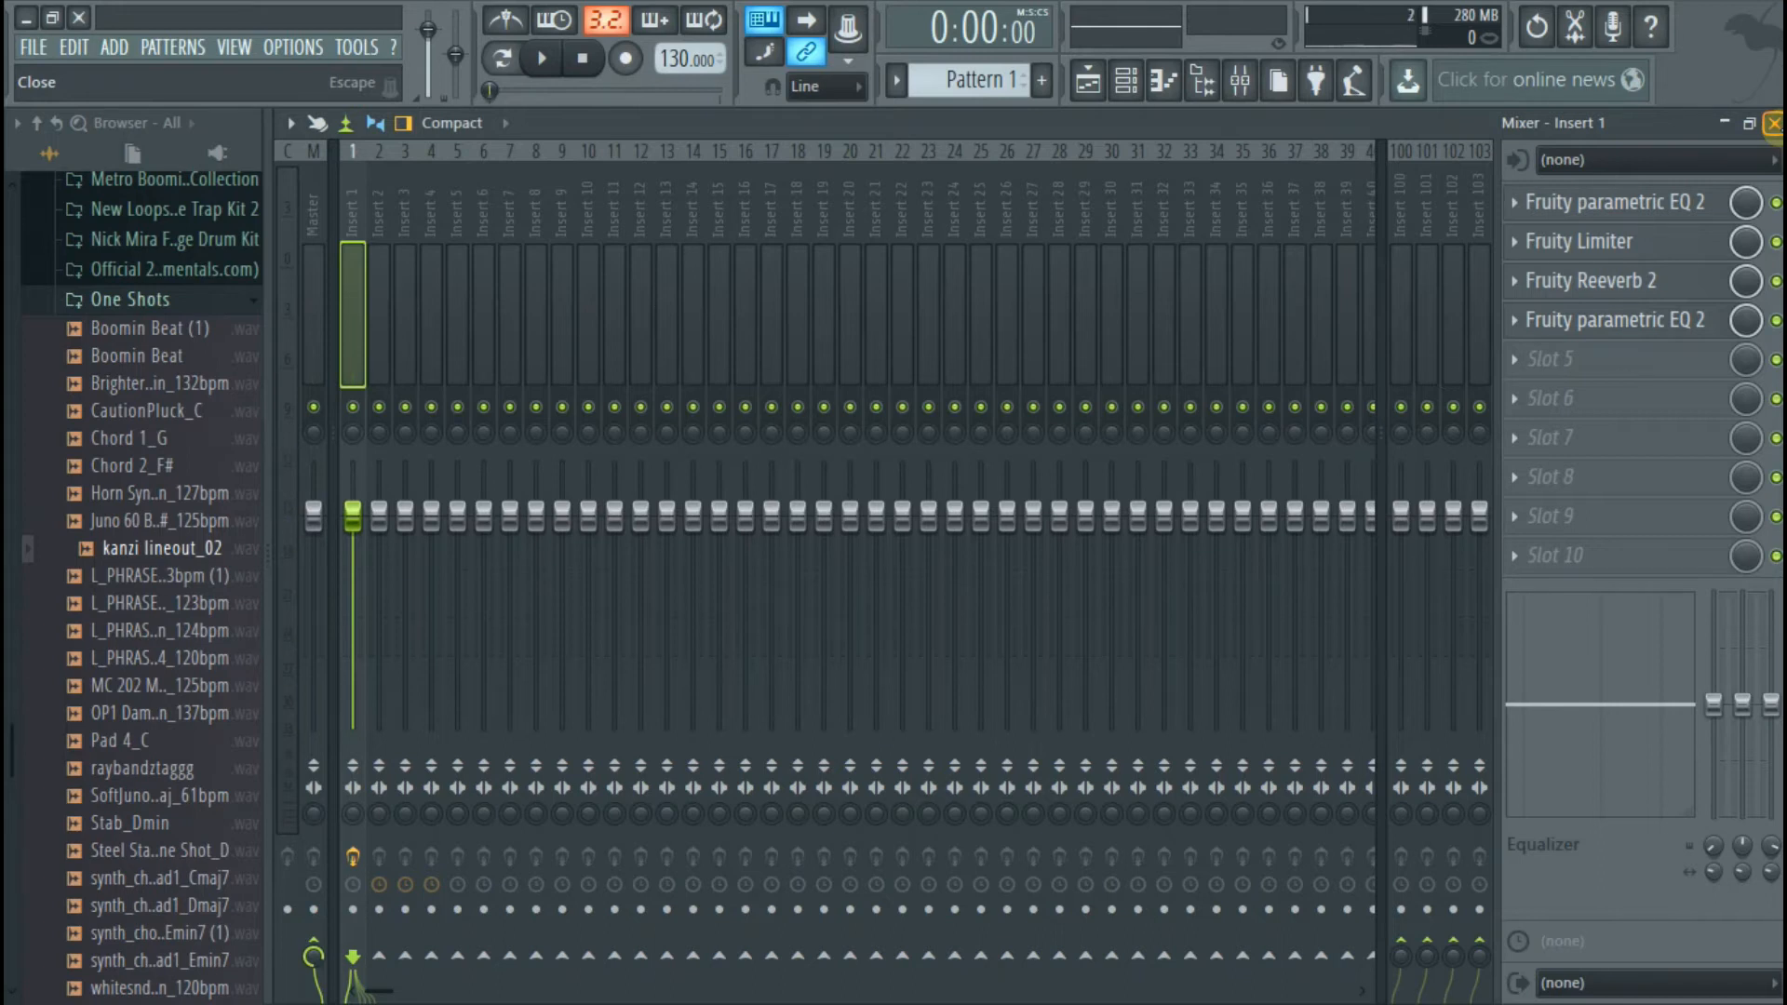
click(1775, 124)
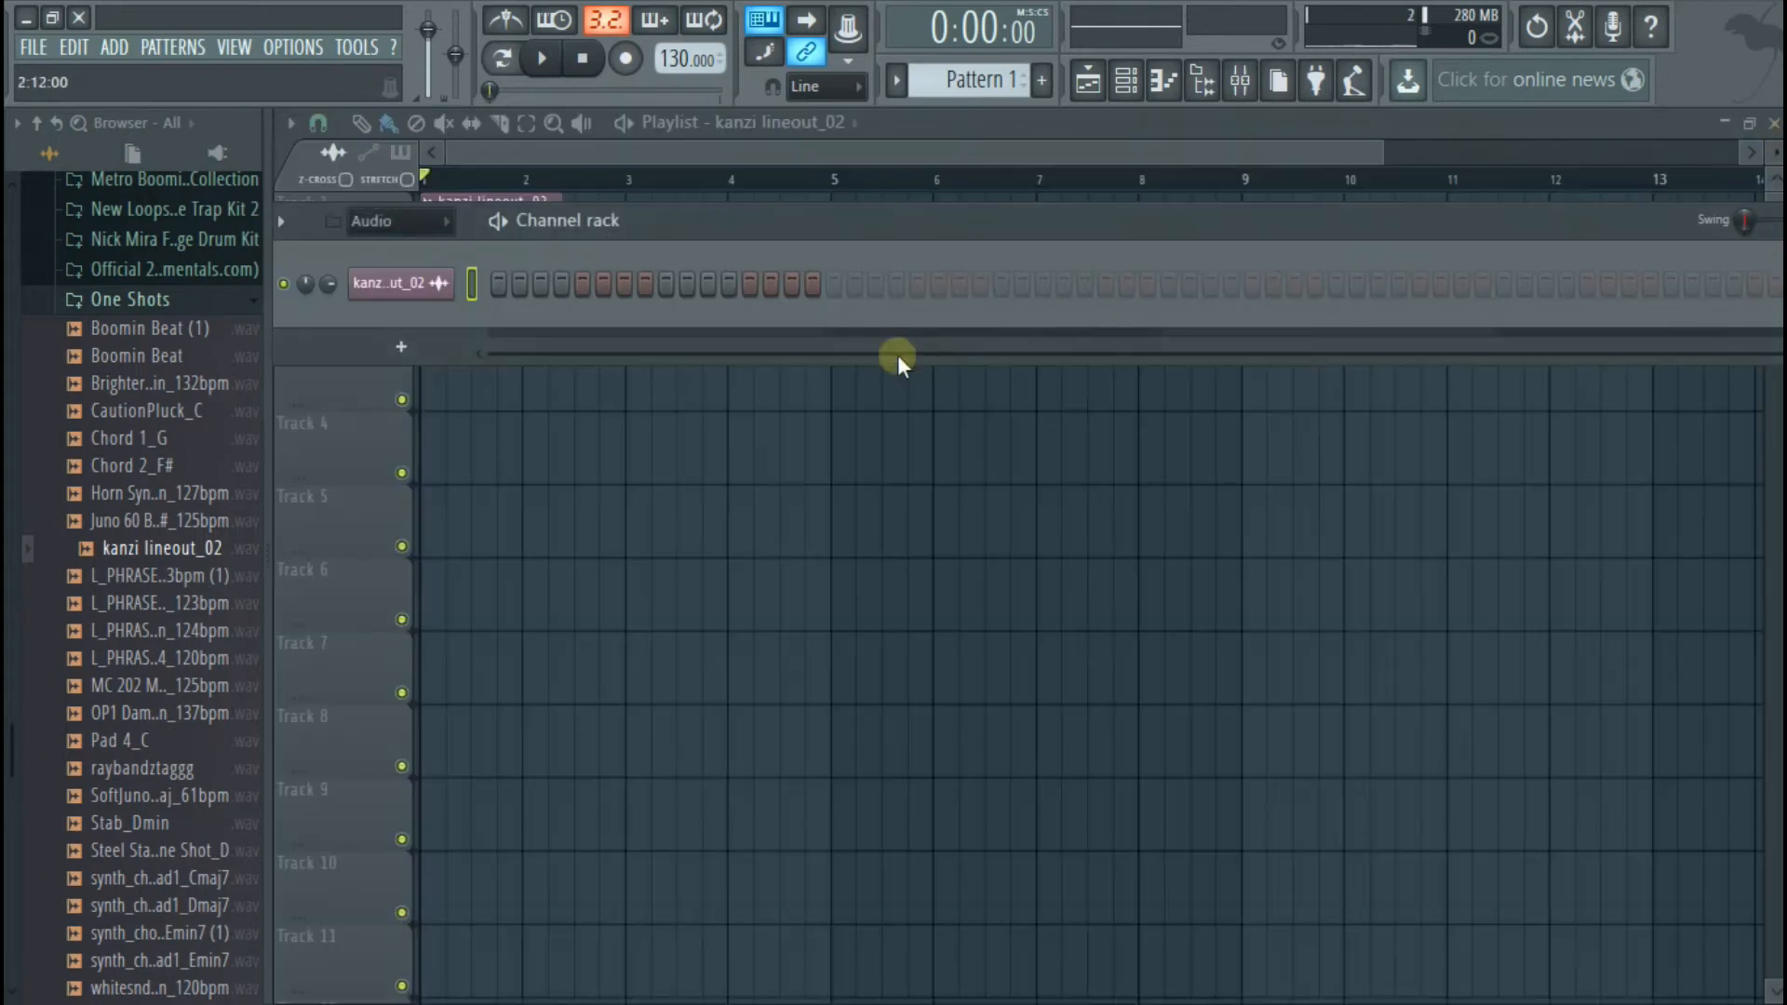
click(607, 421)
scroll(445, 265, up, 3)
drag(549, 147, 428, 154)
scroll(441, 316, up, 4)
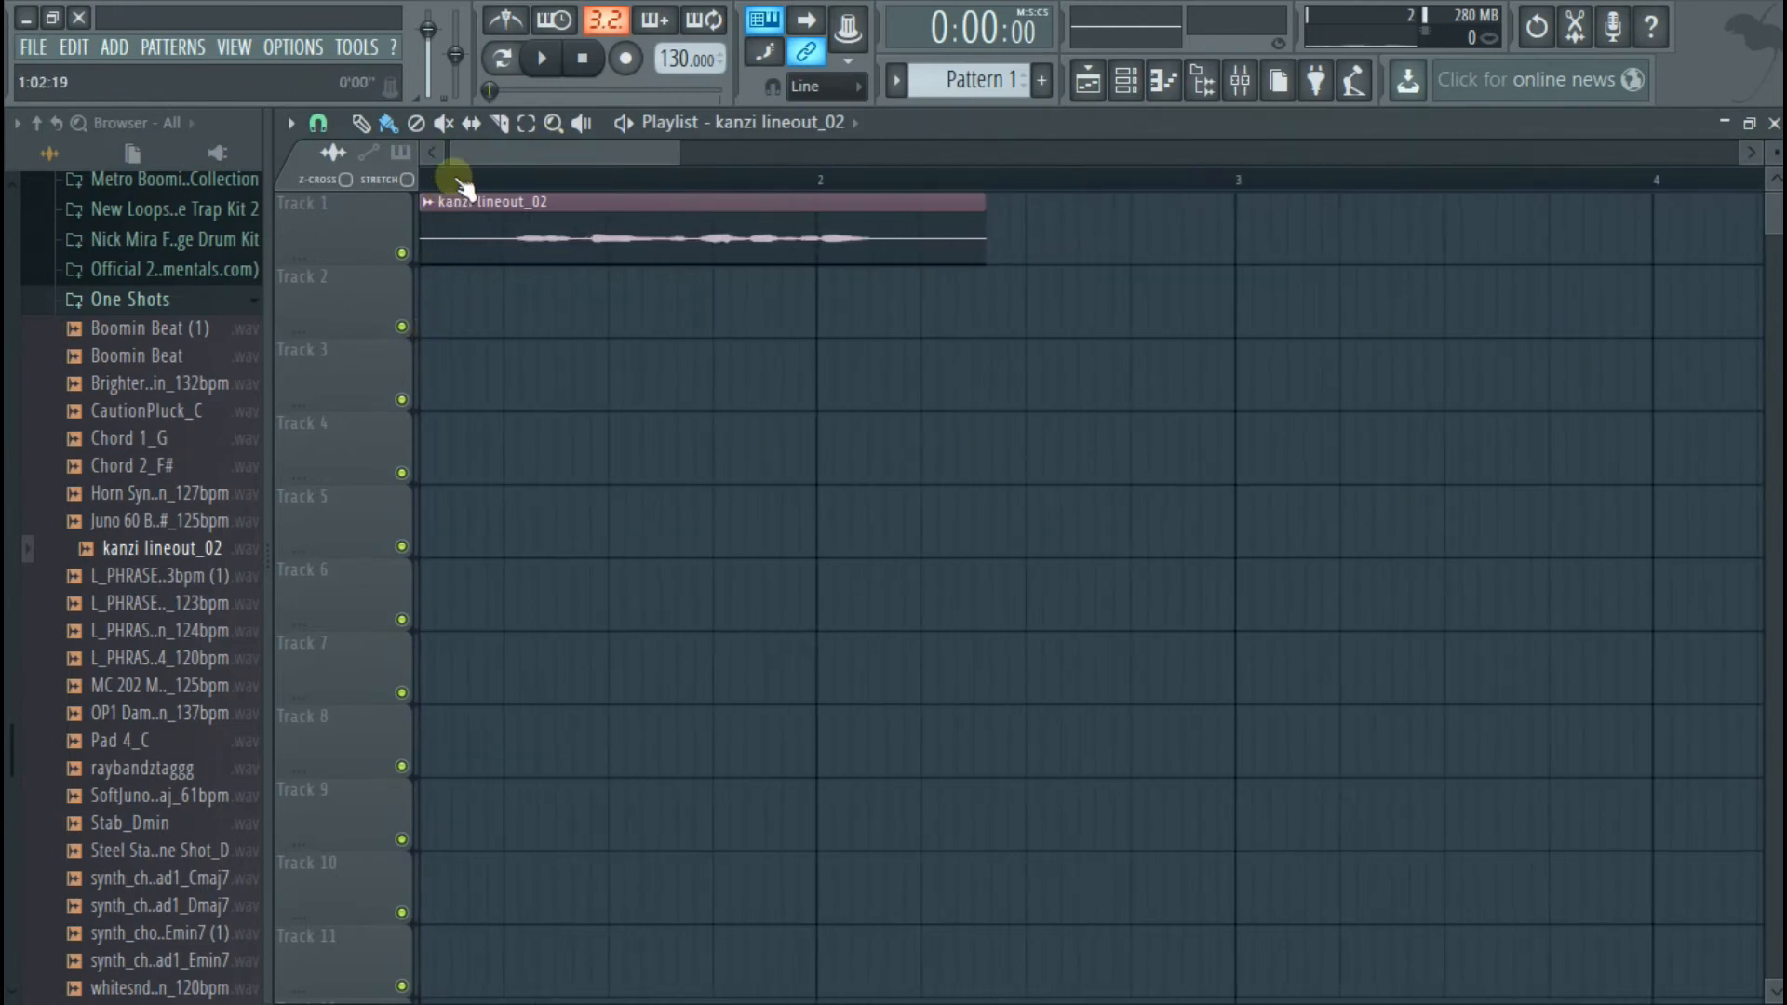
Set a playback range over the opening part of the vocal clip, audition it, and undo the clip's accidental deletion
key(d)
drag(467, 153, 558, 203)
key(space)
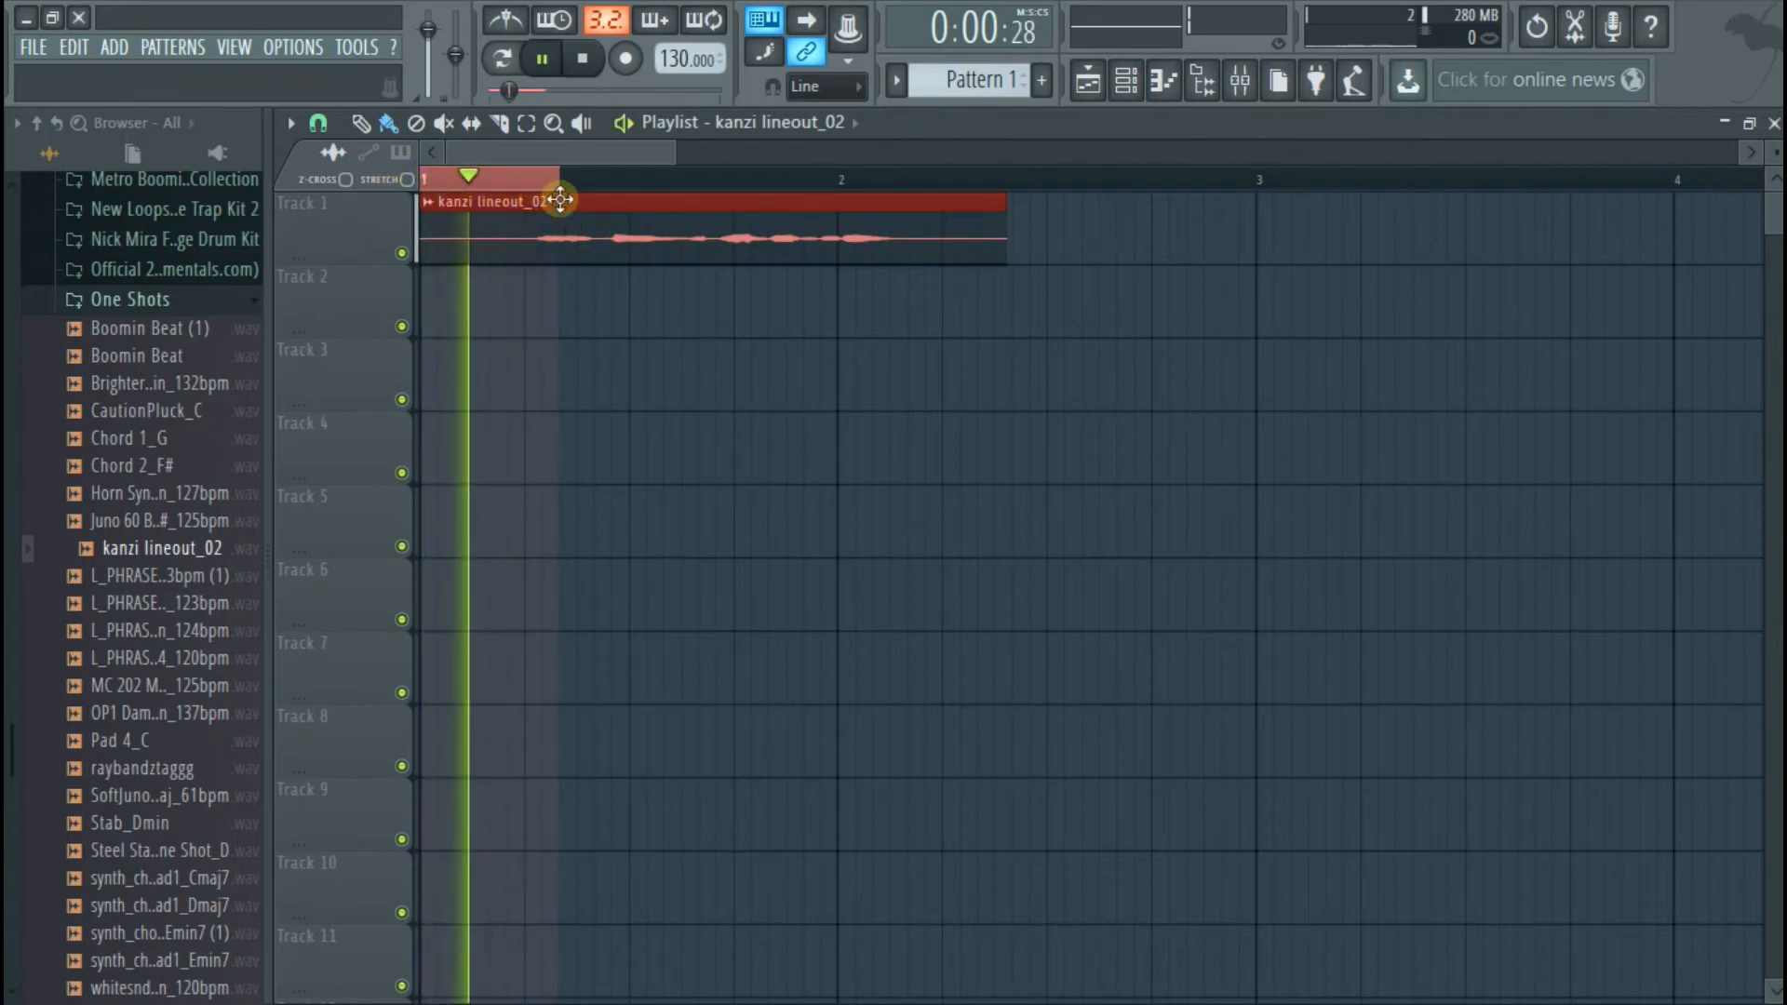
right_click(572, 212)
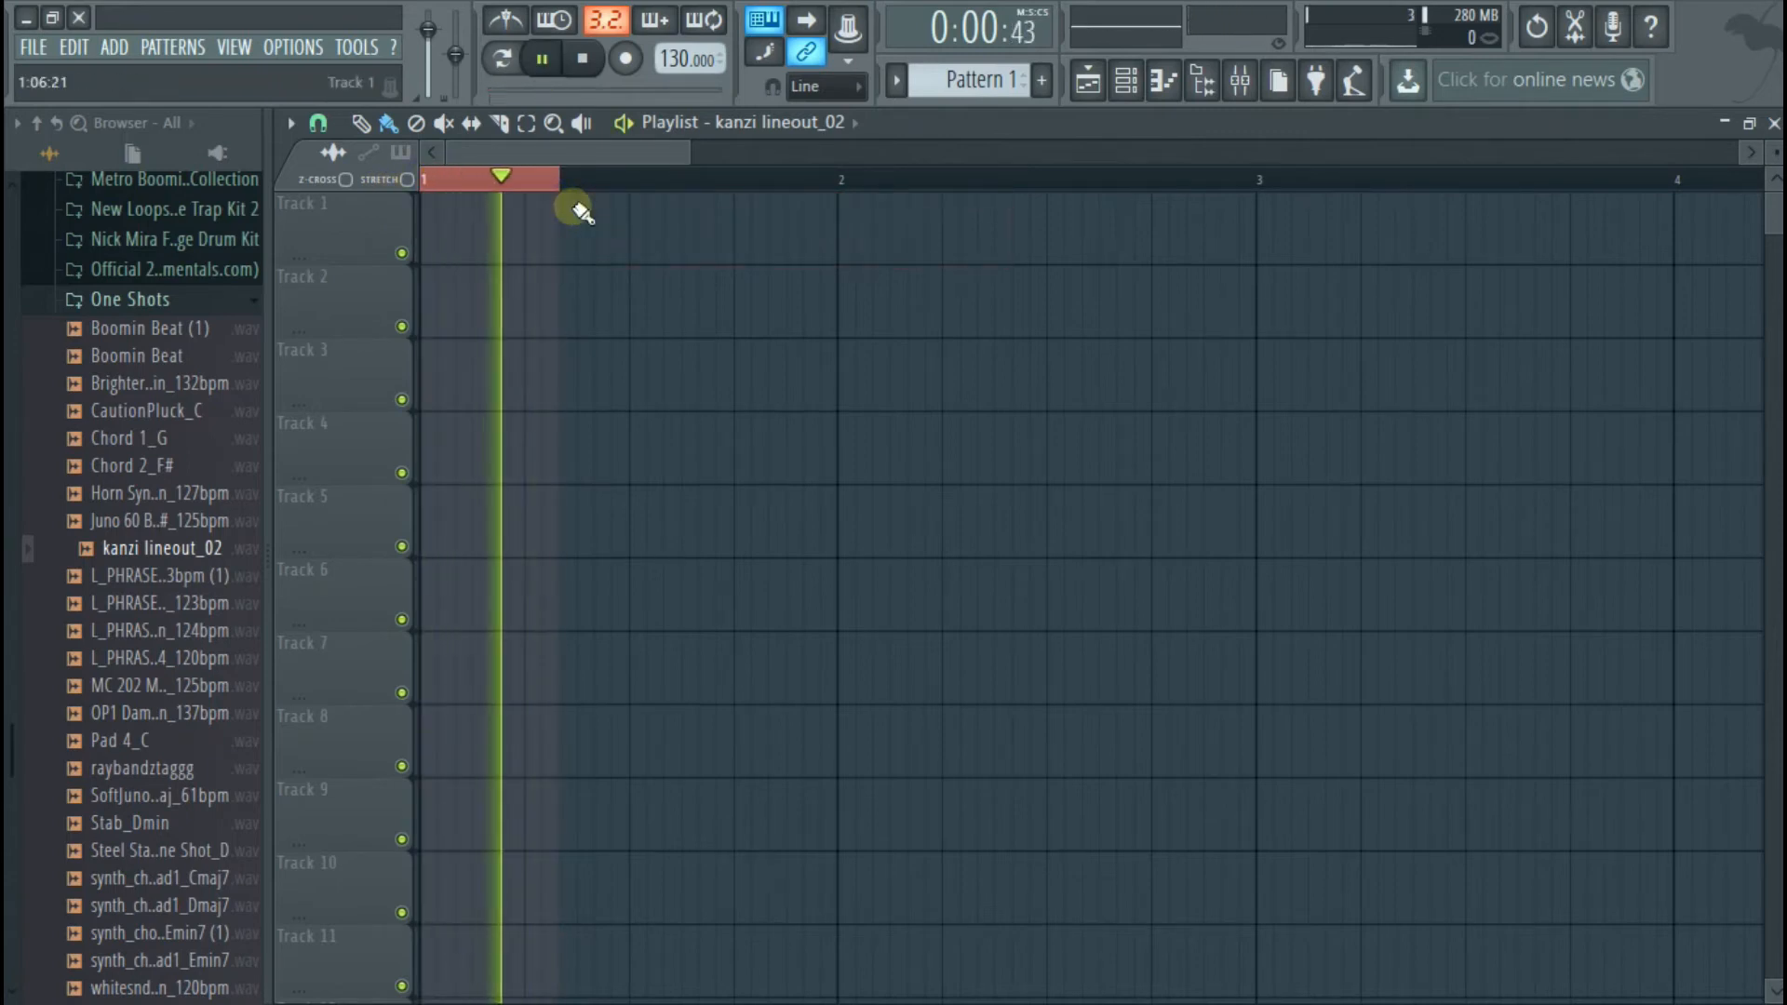
key(ctrl+z)
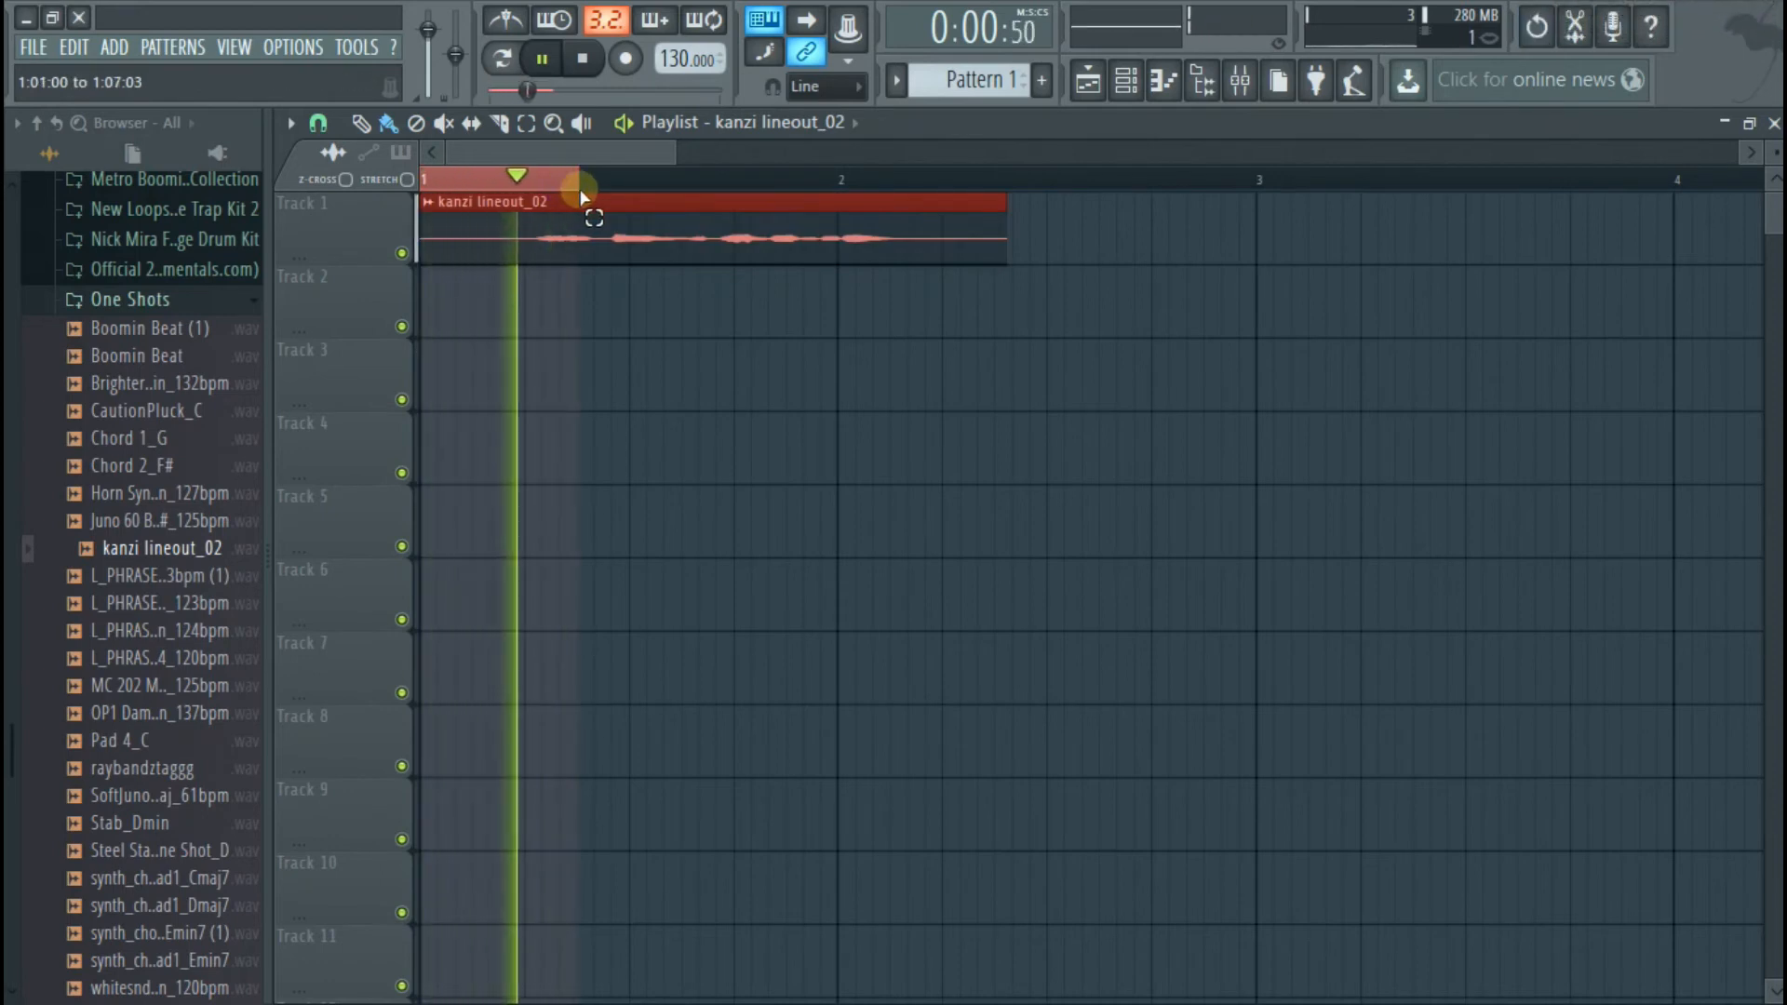
key(space)
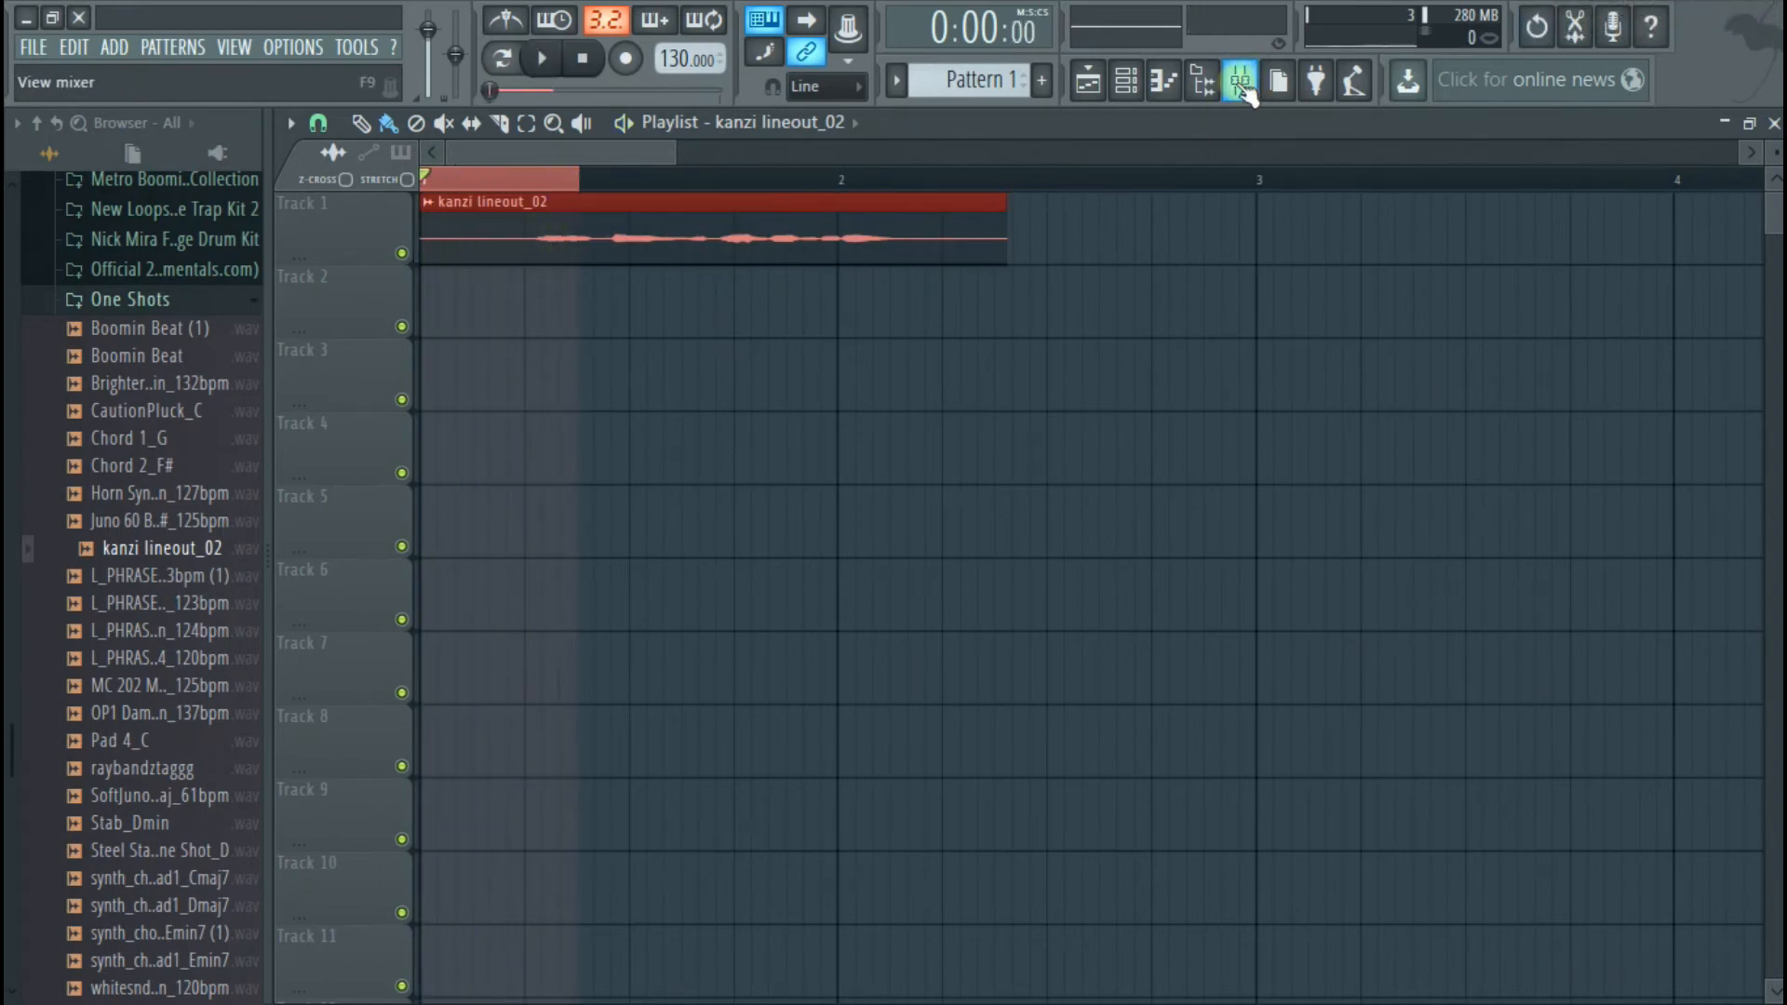
Add a second Fruity Reeverb 2 to effect slot 5 of Insert 1 and lower its dry level
click(1244, 86)
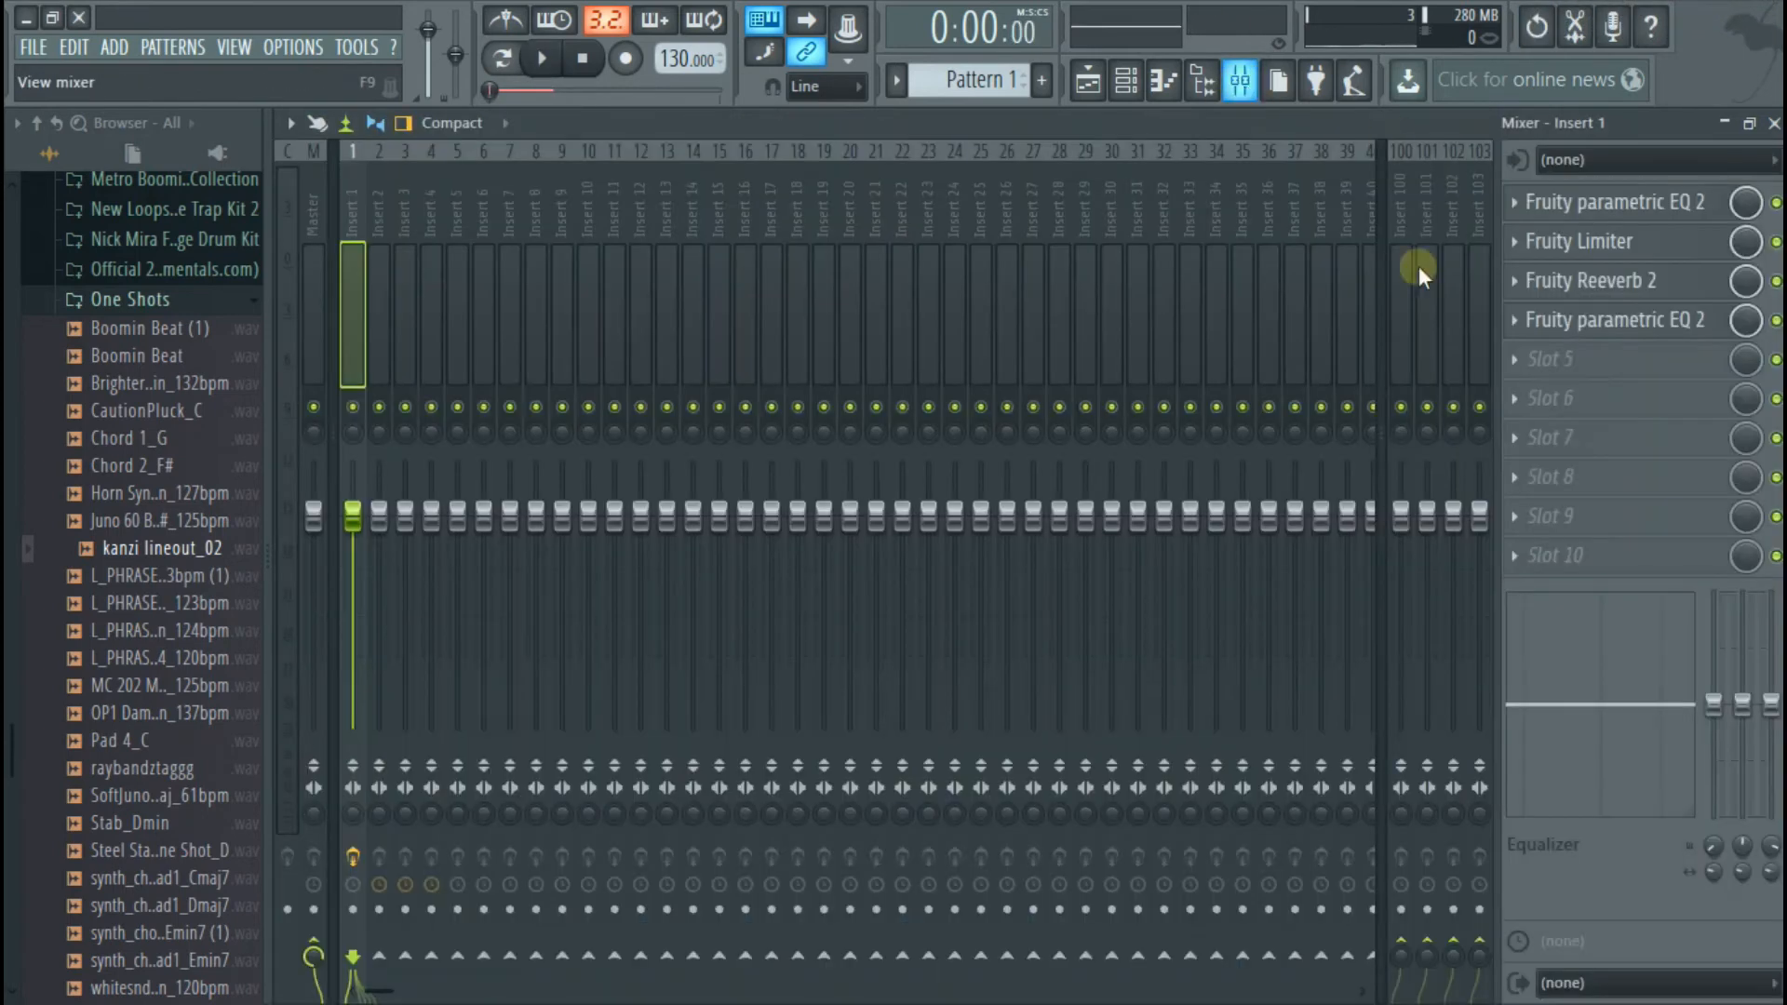
click(1627, 361)
click(1292, 572)
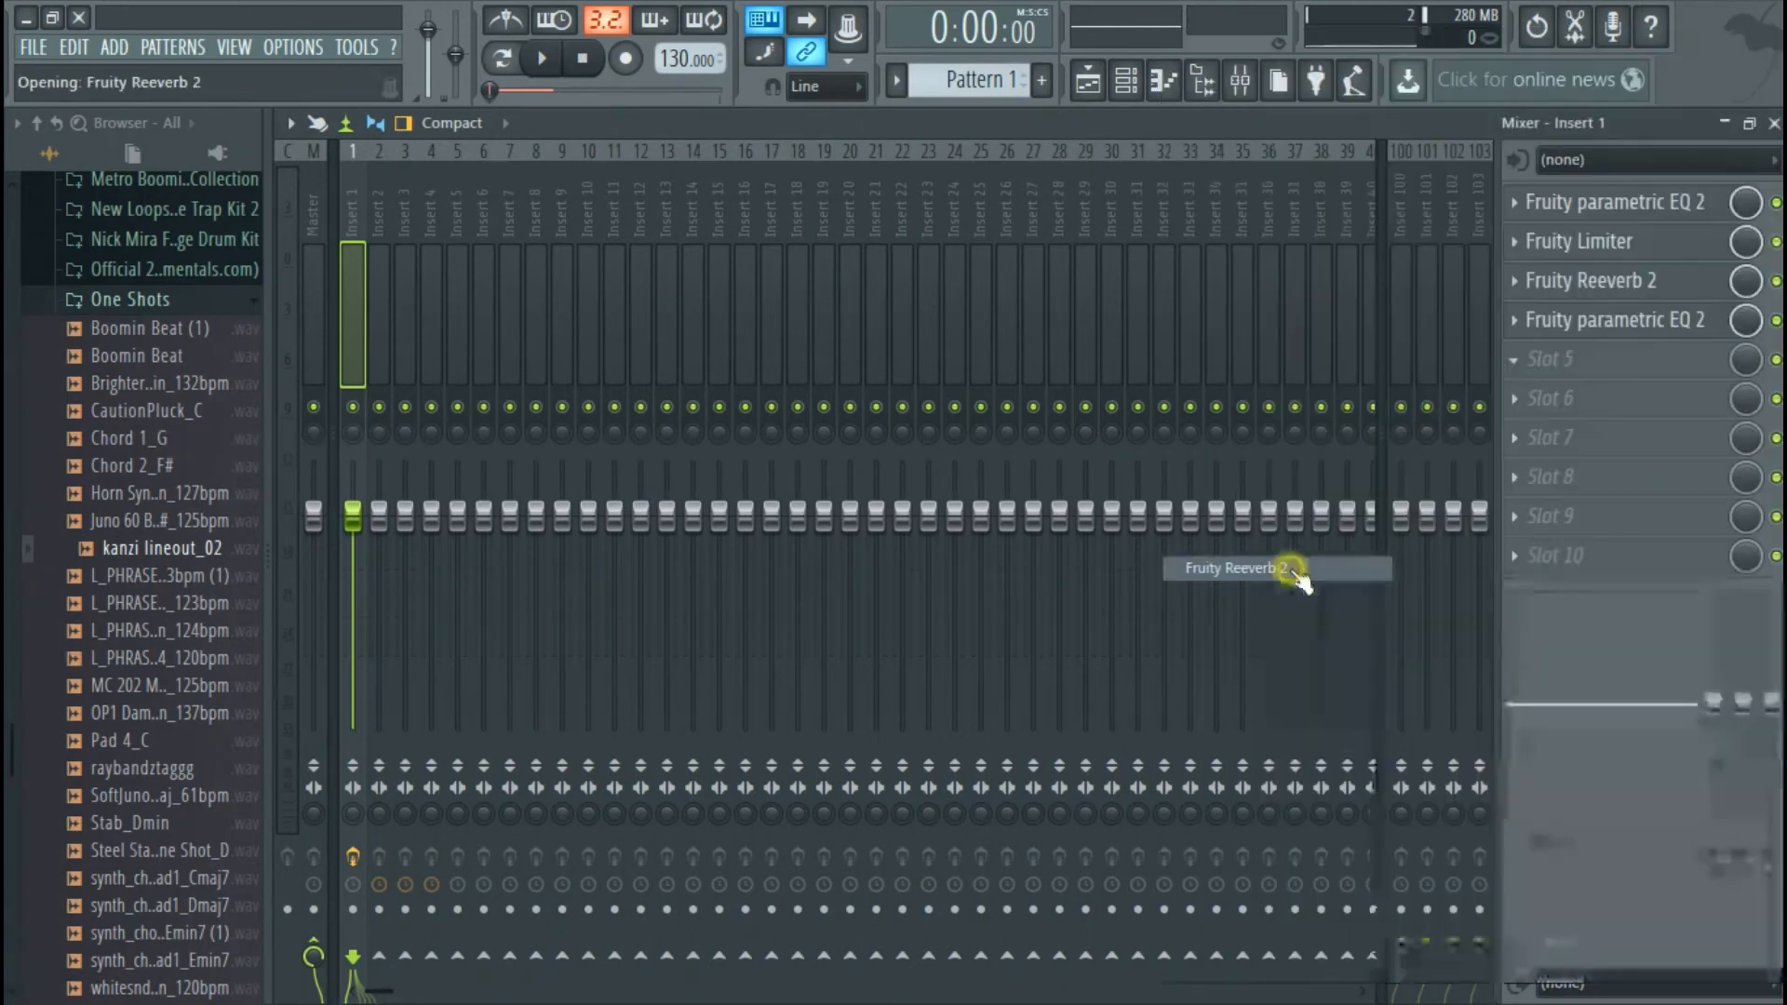
drag(803, 354, 818, 319)
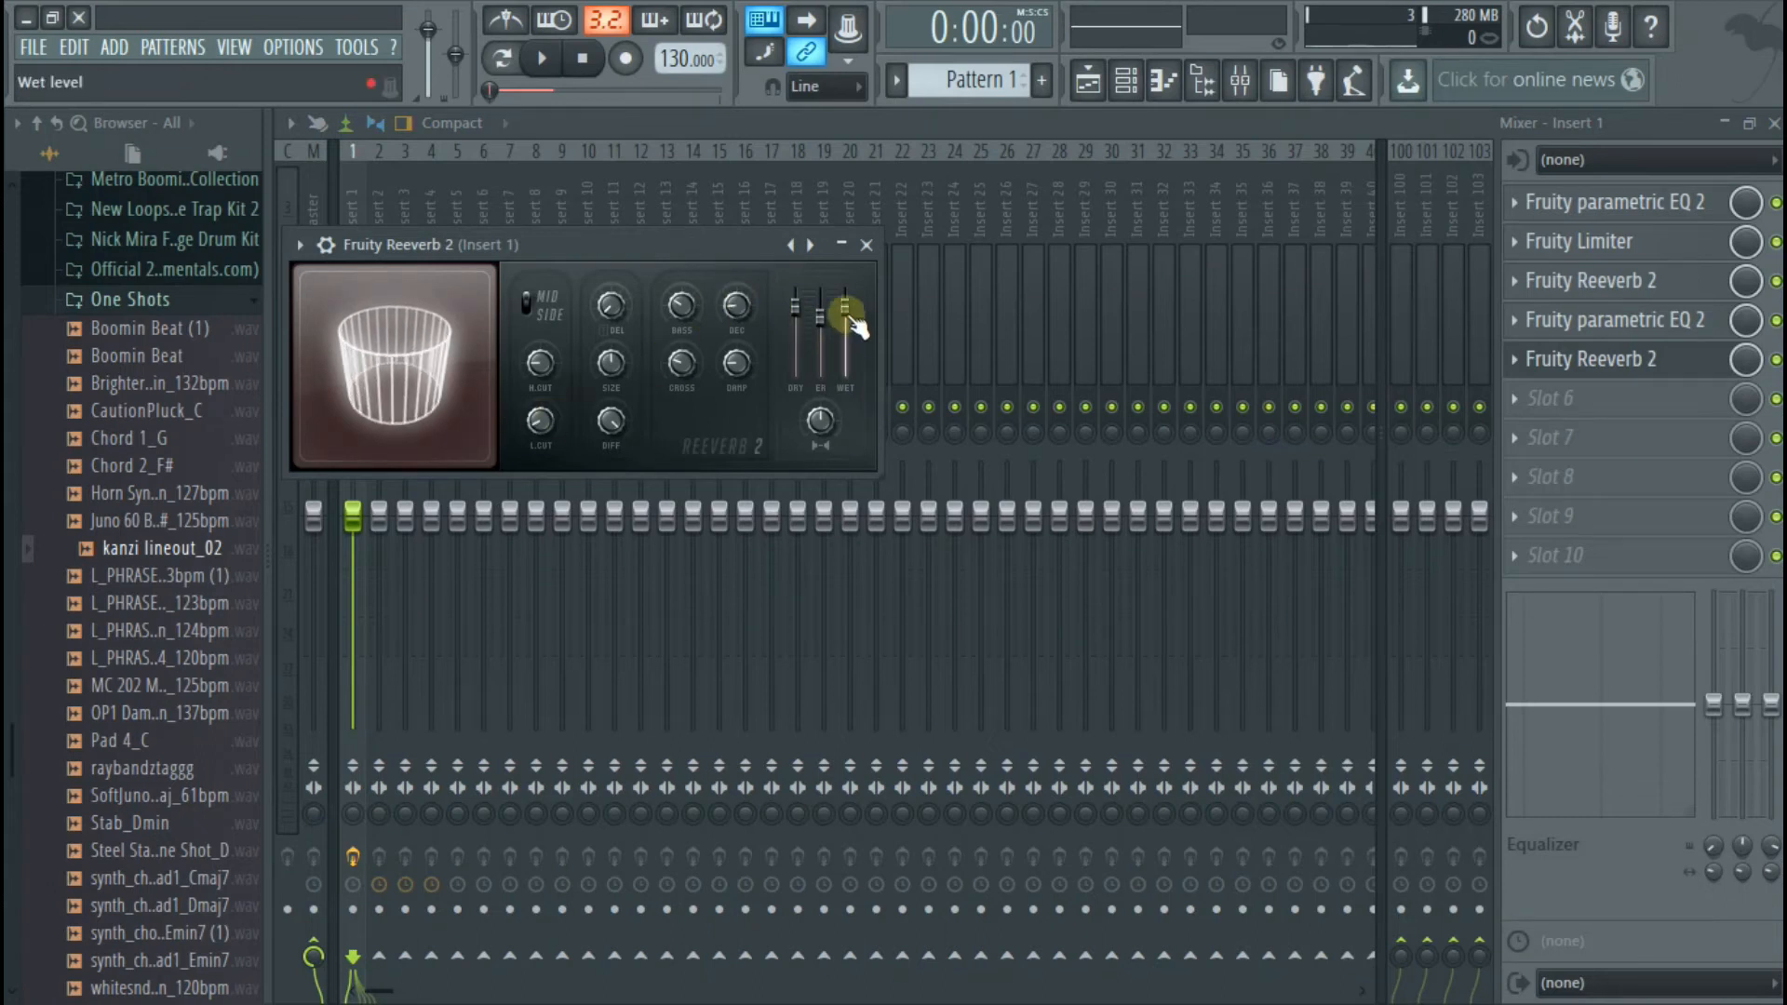
drag(795, 307, 796, 337)
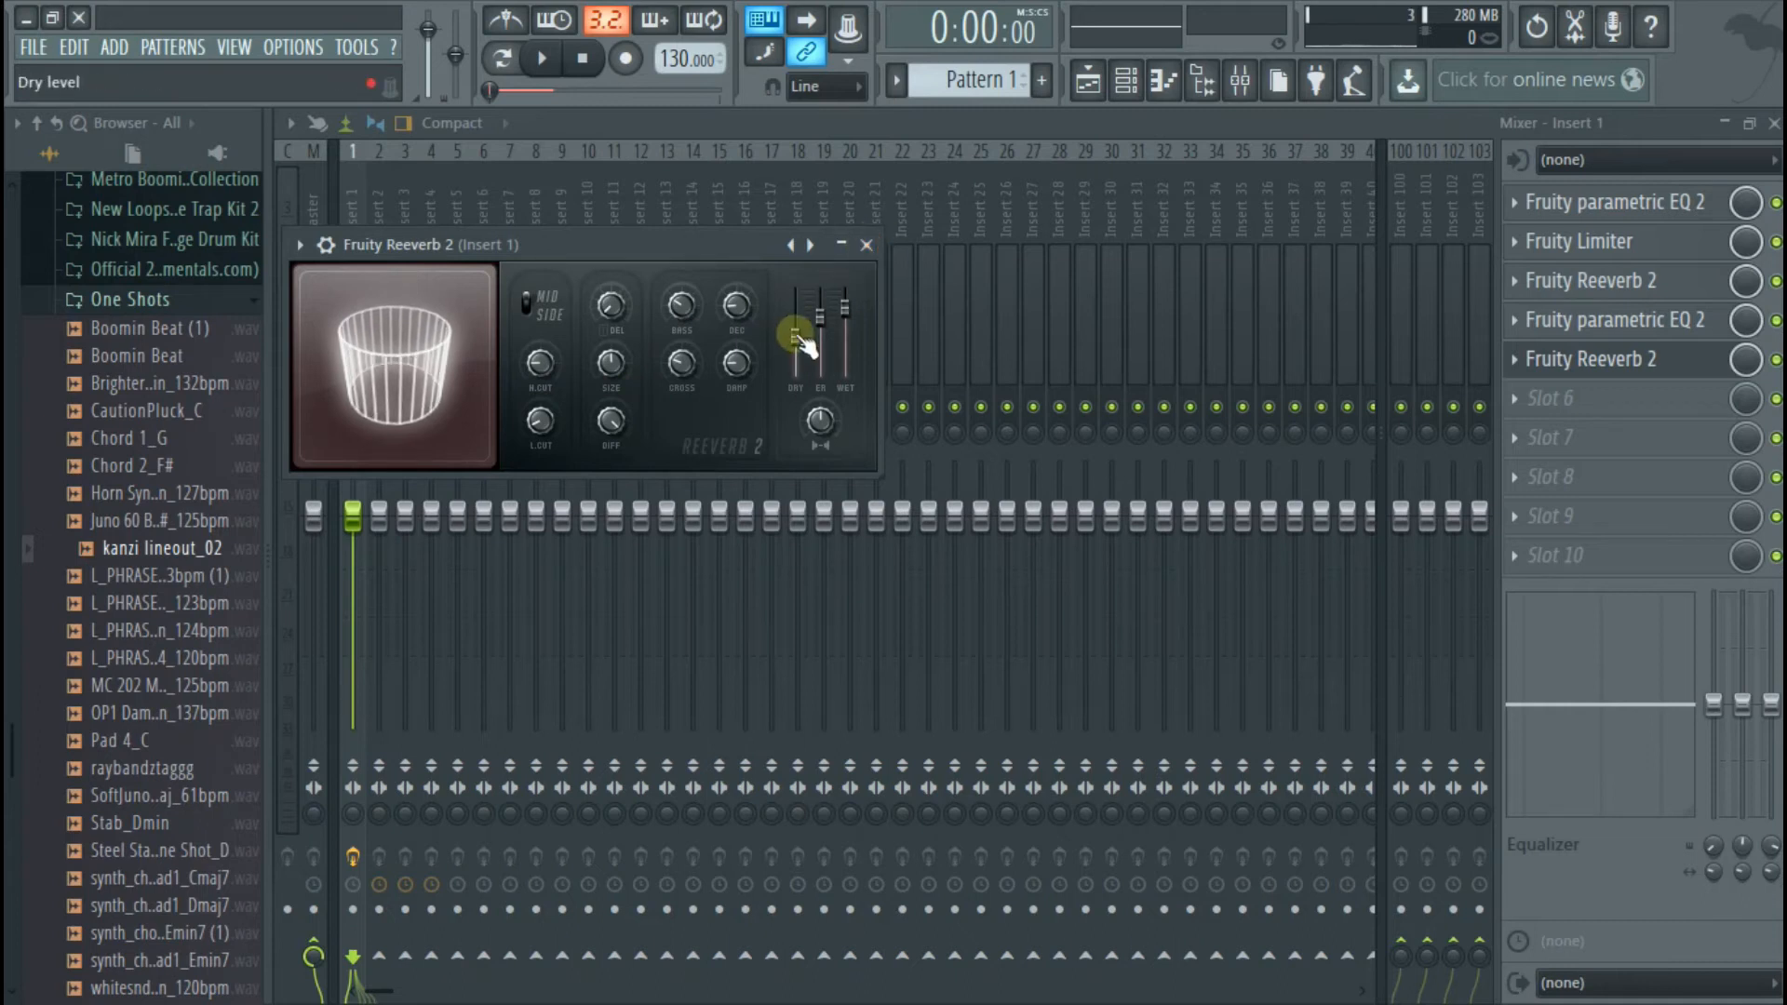
click(866, 245)
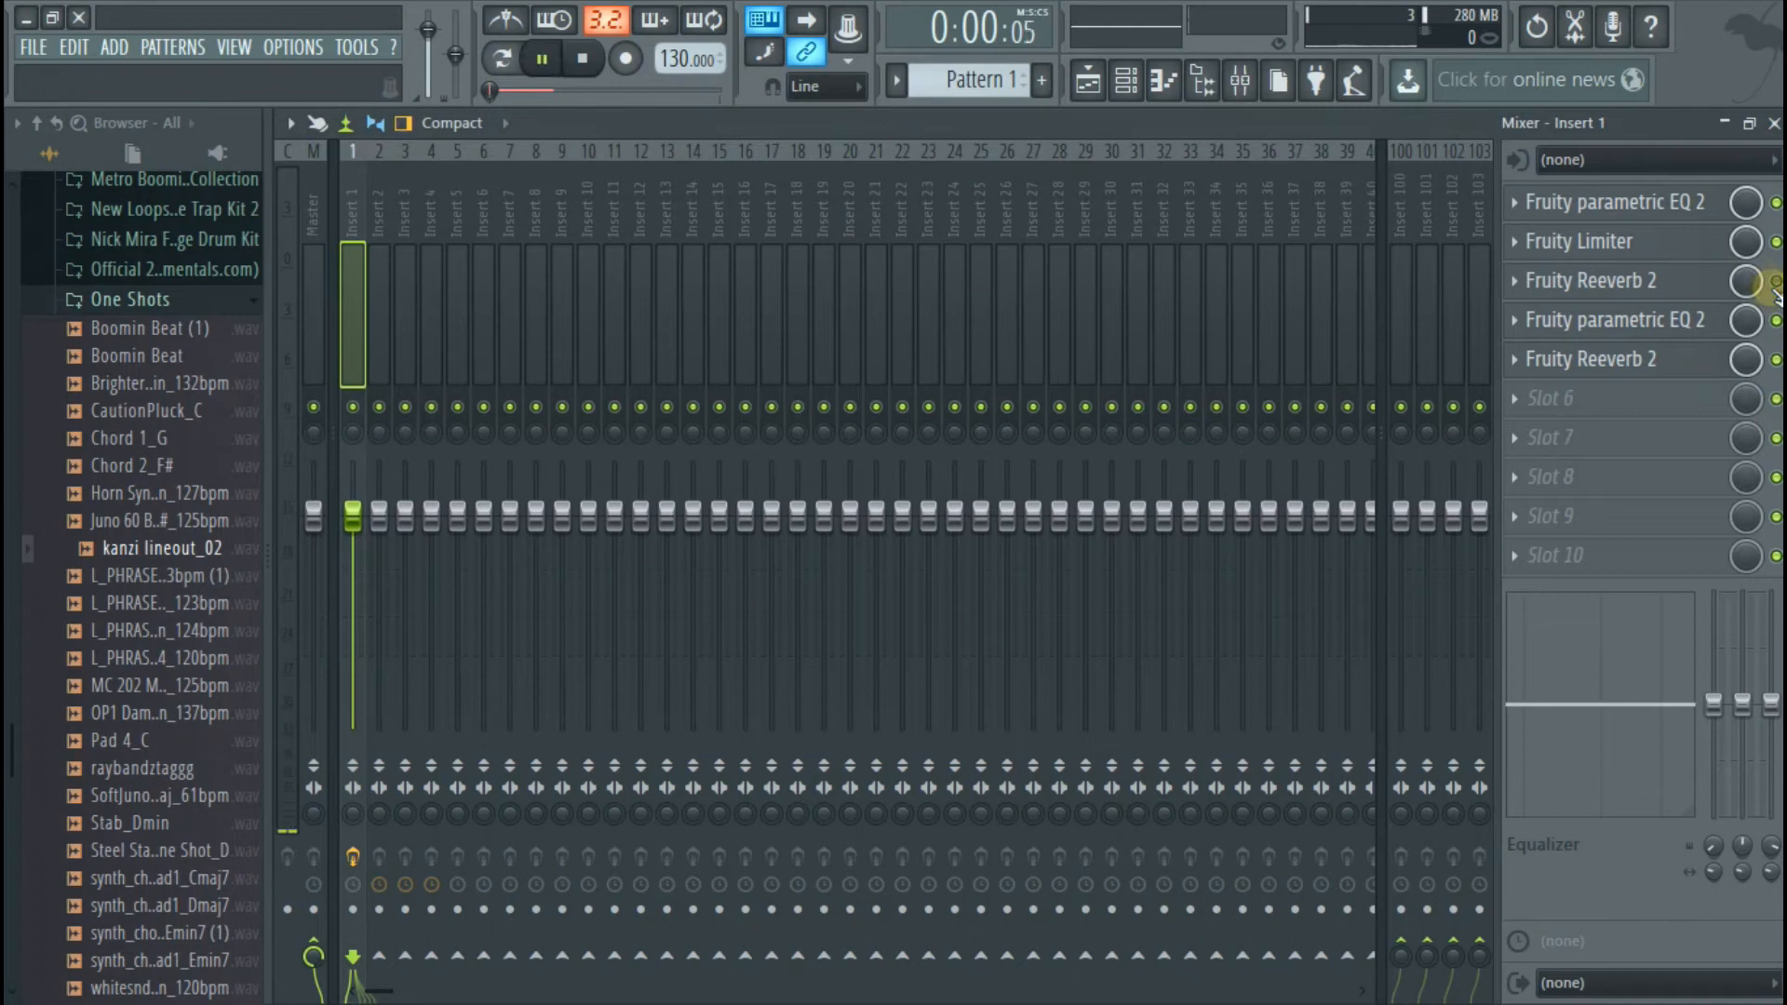
Bypass the reverb in slot 3, audition the vocal, and adjust the slot 5 reverb's early reflections level
key(space)
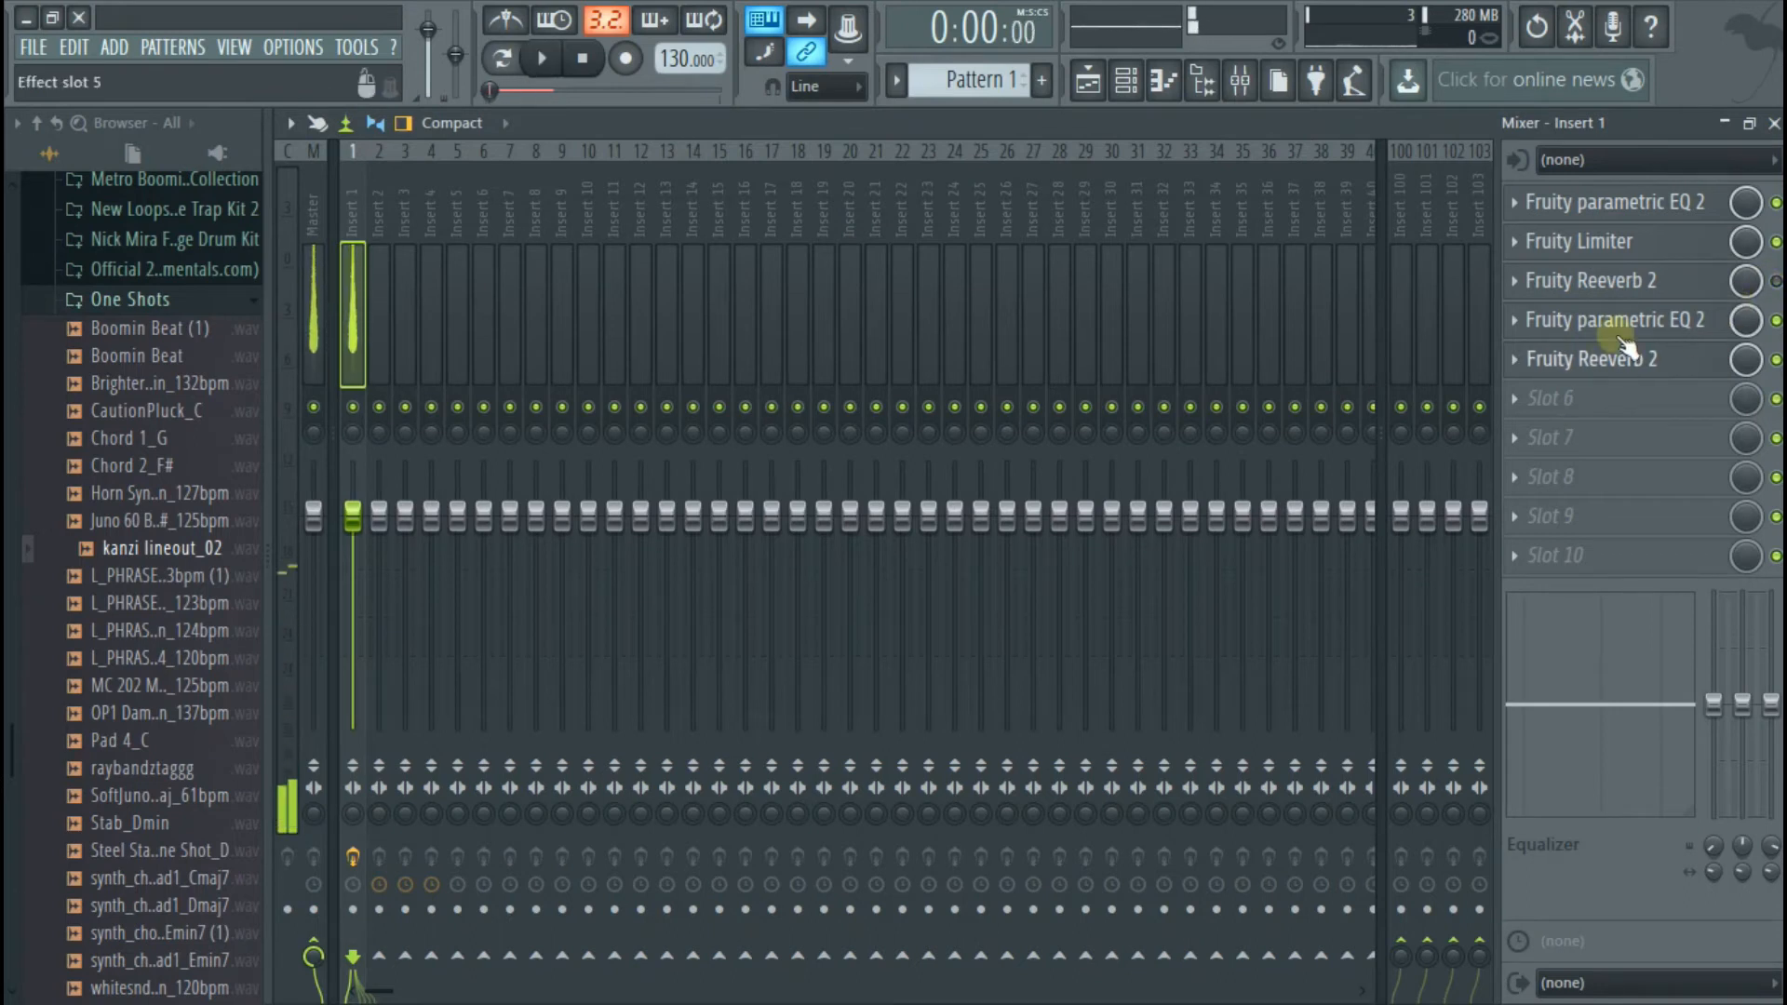
click(1661, 355)
click(816, 316)
click(866, 245)
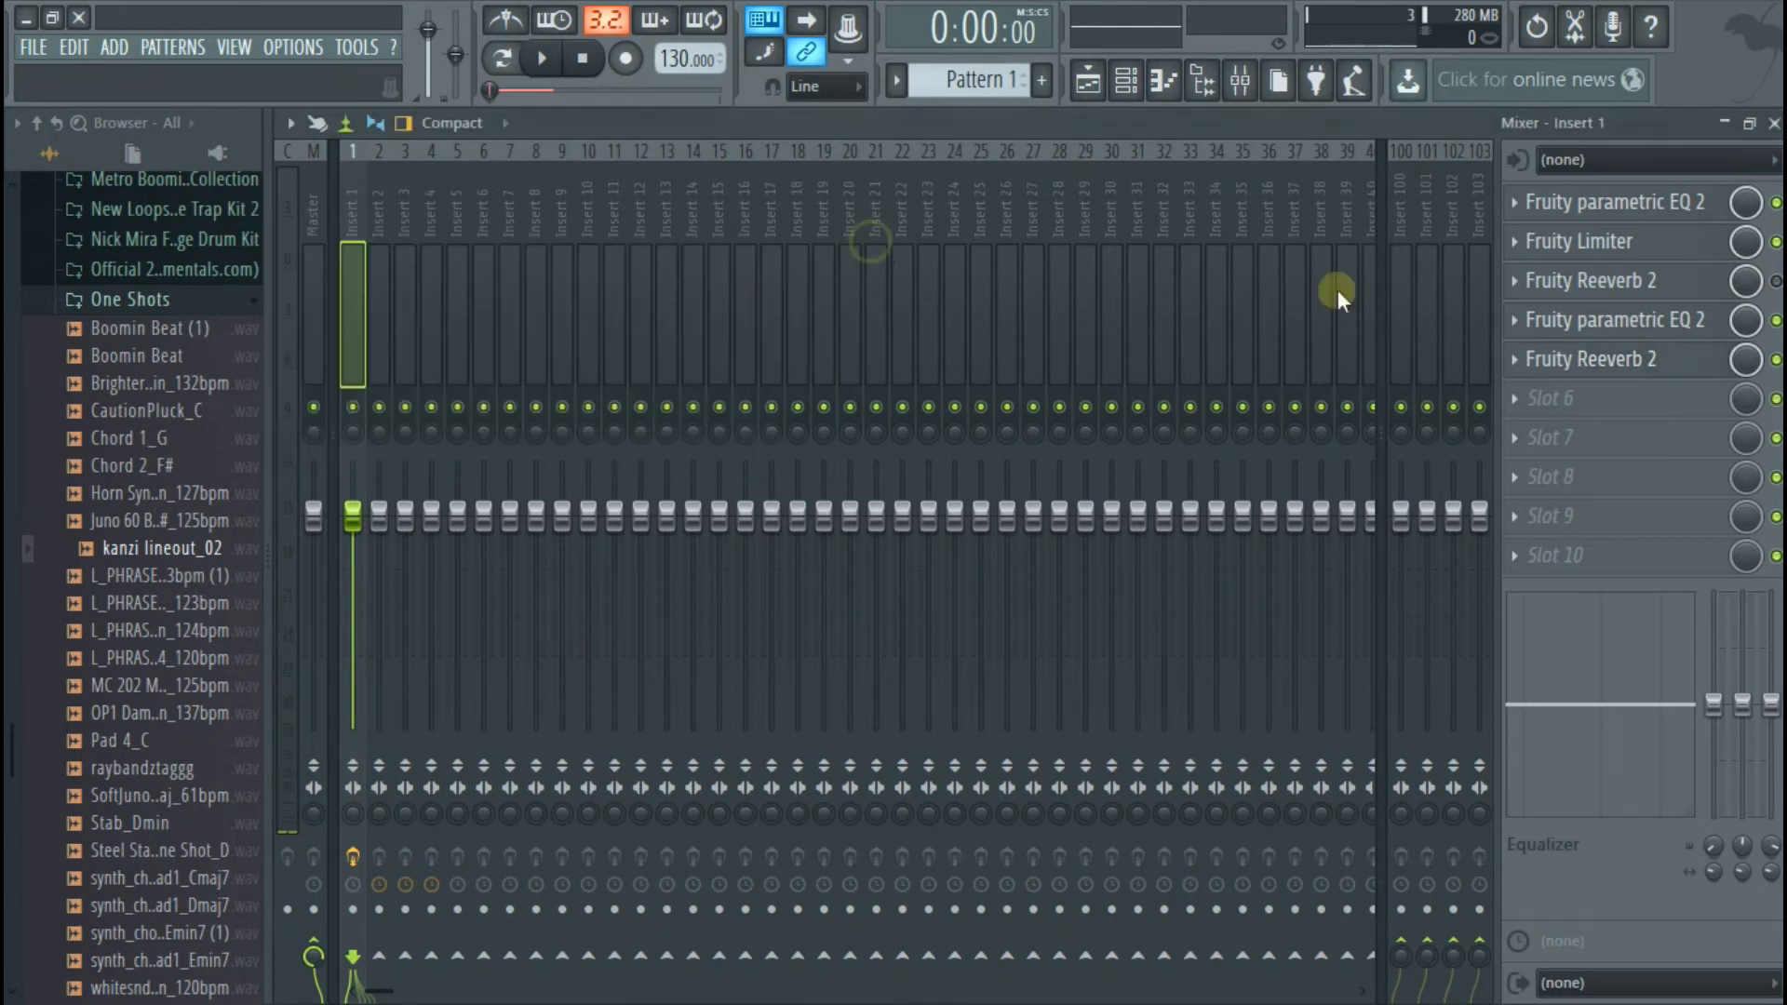
Add Edison to effect slot 6 of Insert 1, close the mixer, and position Edison below the vocal clip
click(1638, 398)
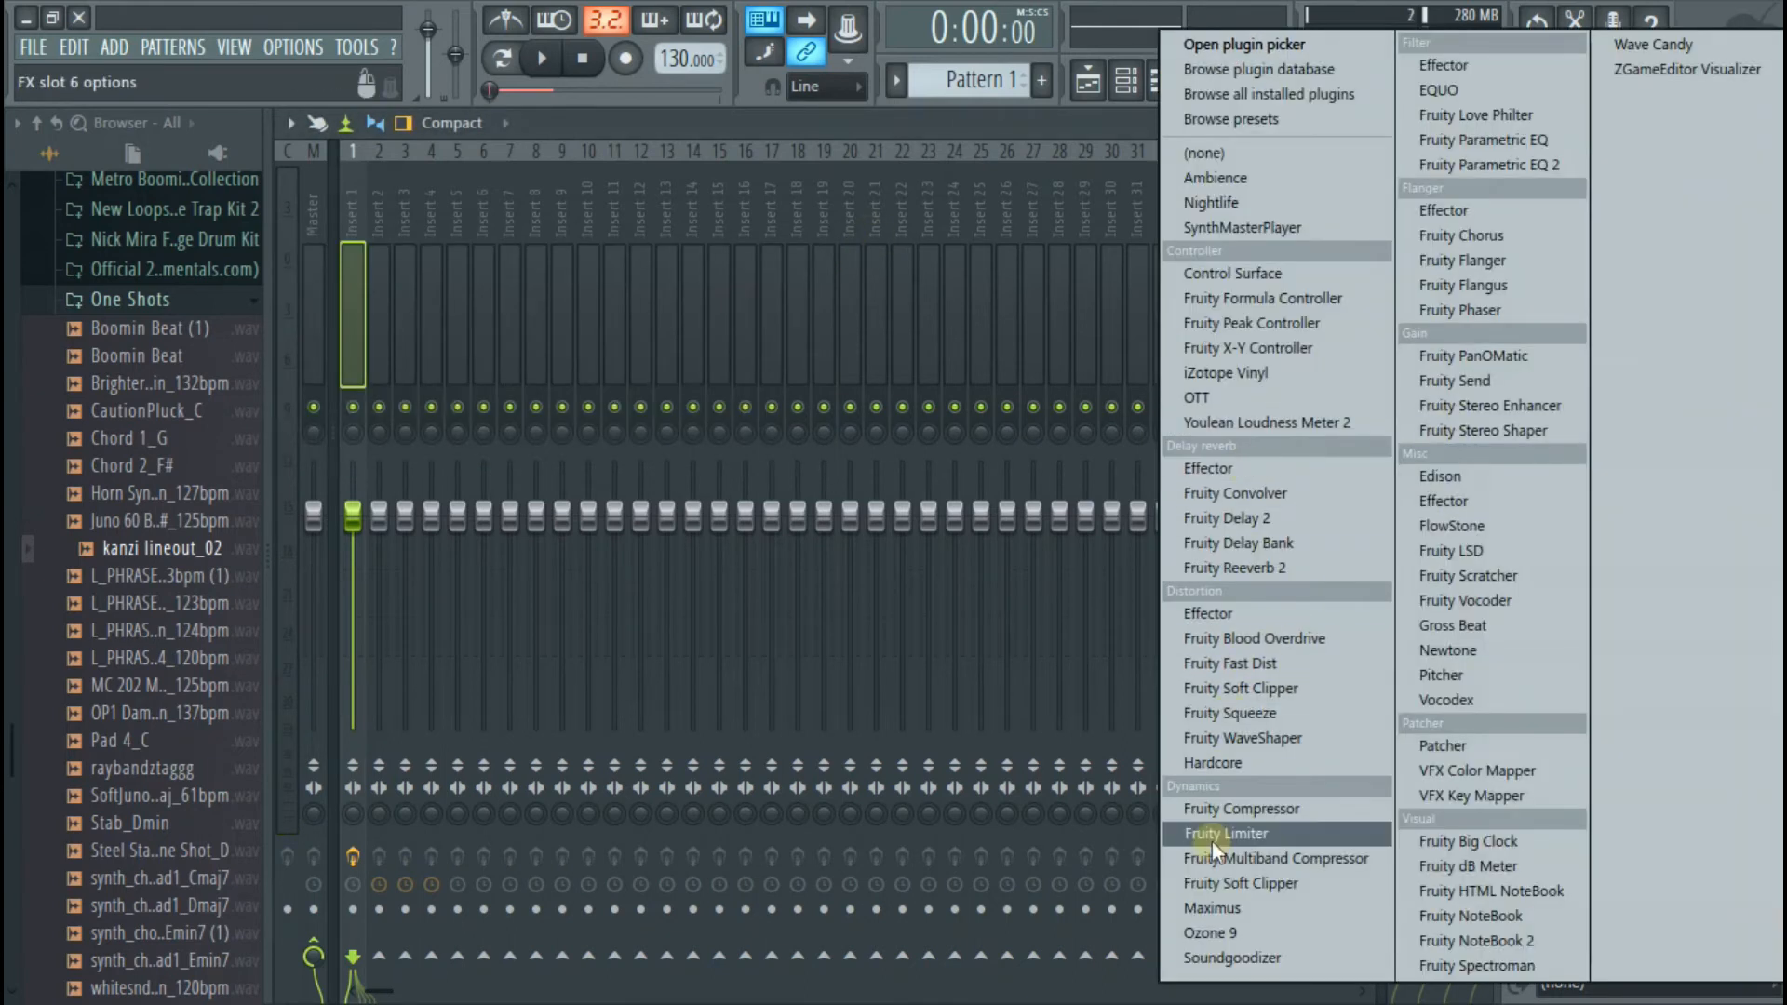
click(1476, 482)
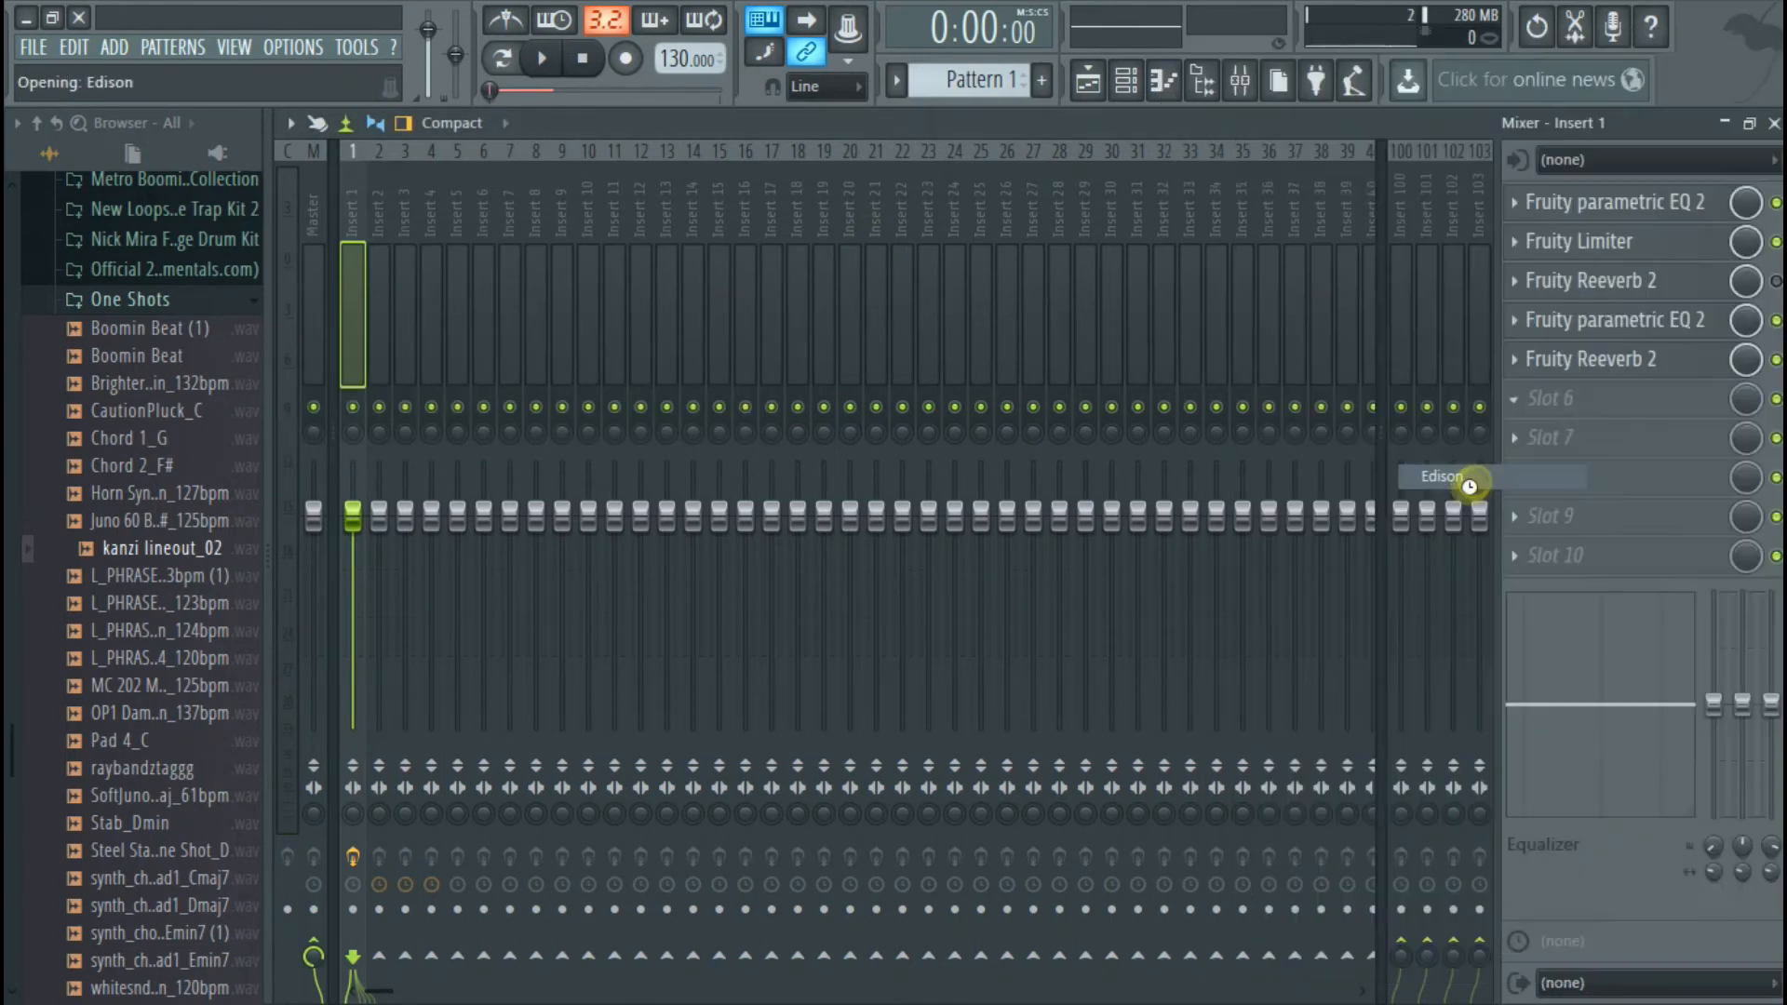
drag(765, 285, 901, 238)
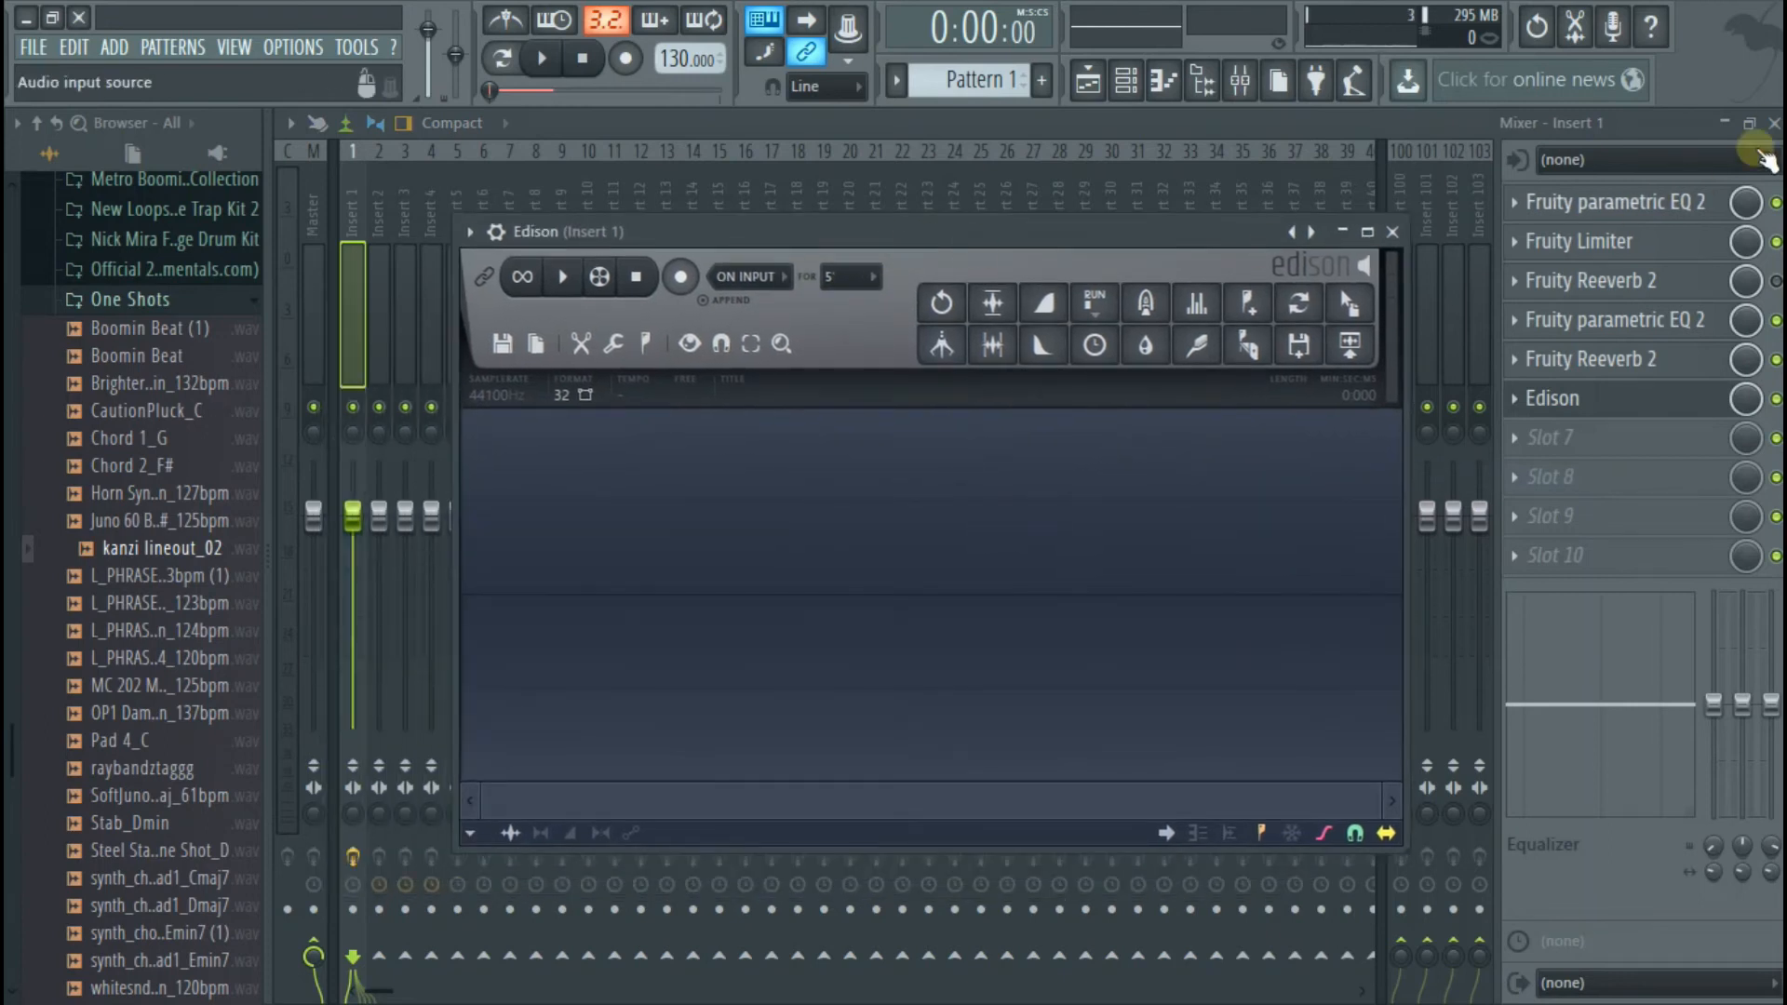
click(1773, 123)
drag(1008, 270, 1030, 402)
Play the selected vocal range and record it with its full reverb tail in Edison
click(551, 58)
click(581, 59)
click(538, 61)
click(583, 59)
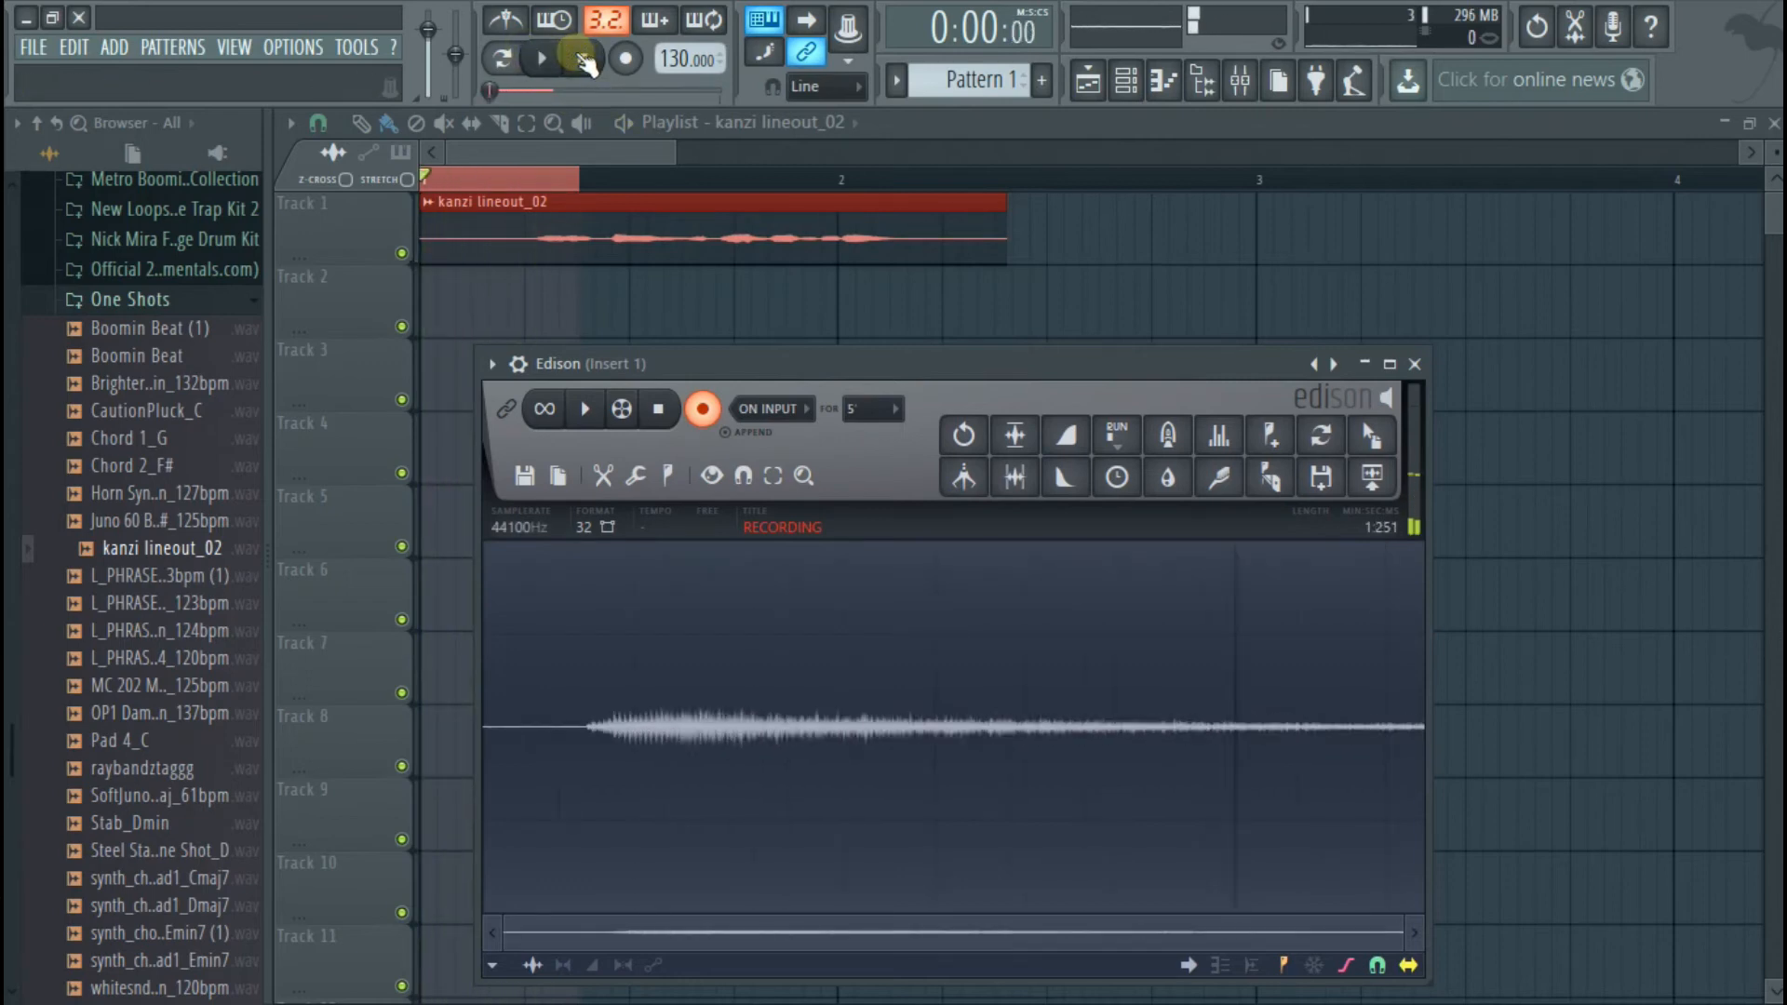
click(702, 410)
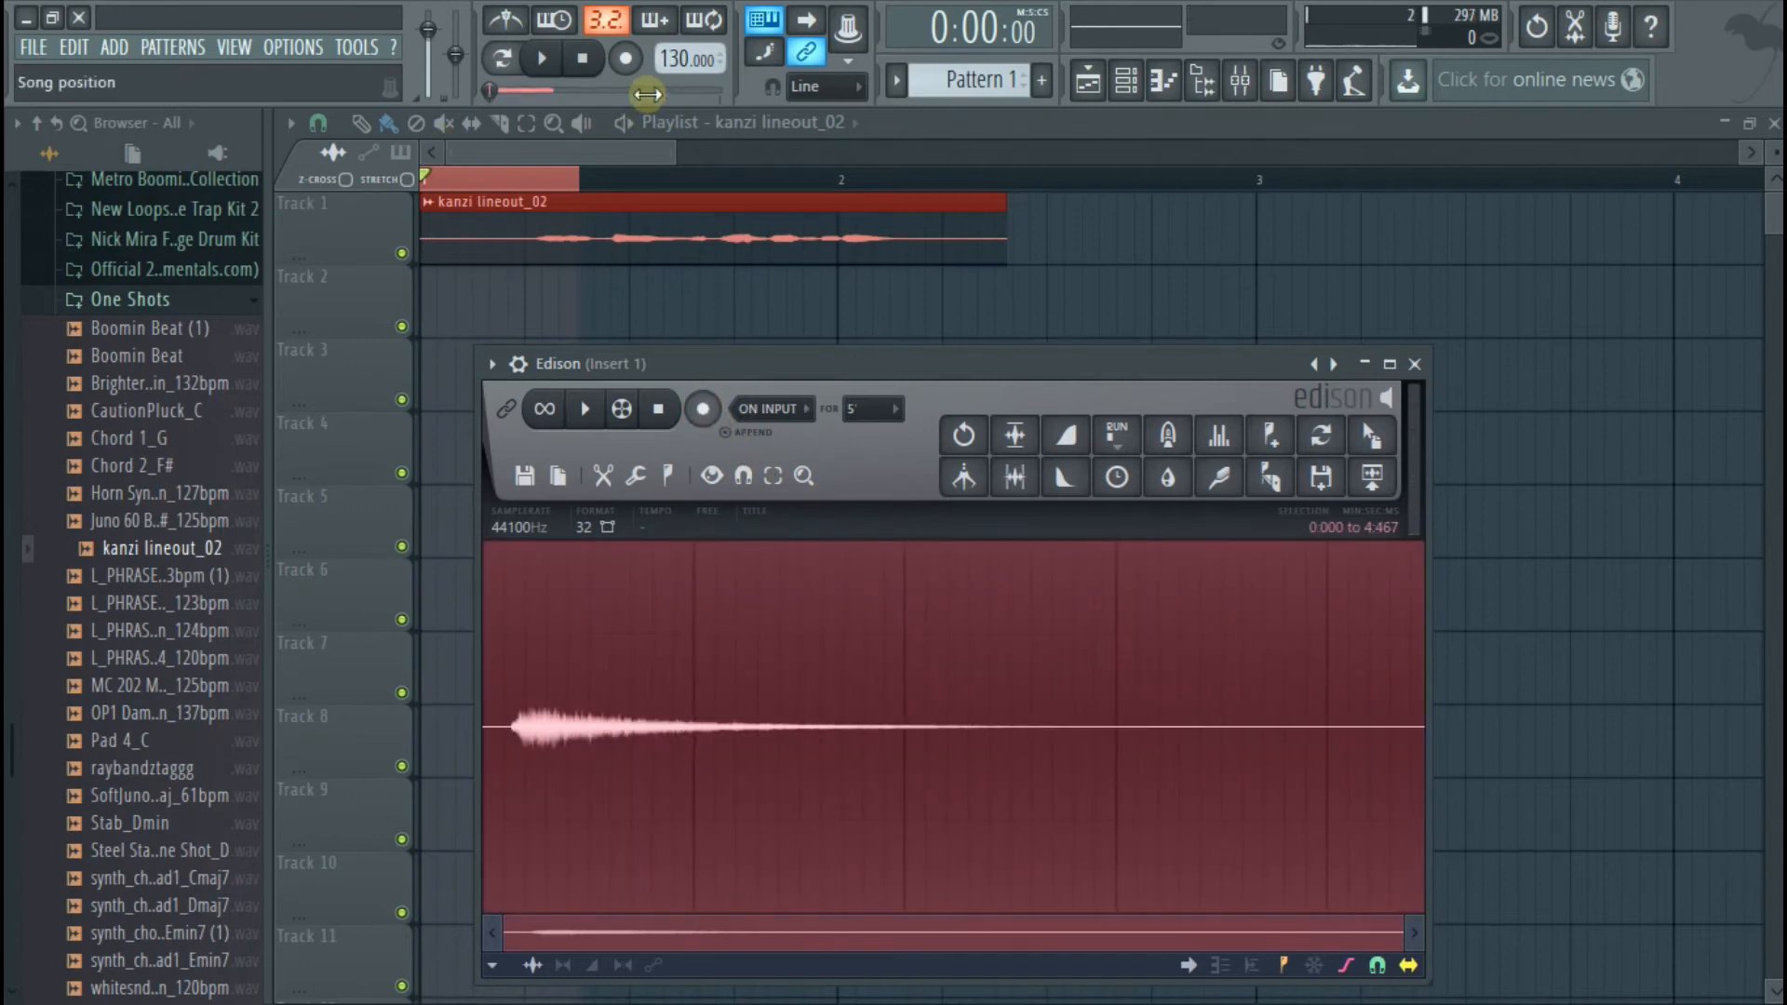
Clear the playlist time selection, reopen Edison from Insert 1, and place its recording on Track 2 near bar 2
click(521, 124)
right_click(518, 173)
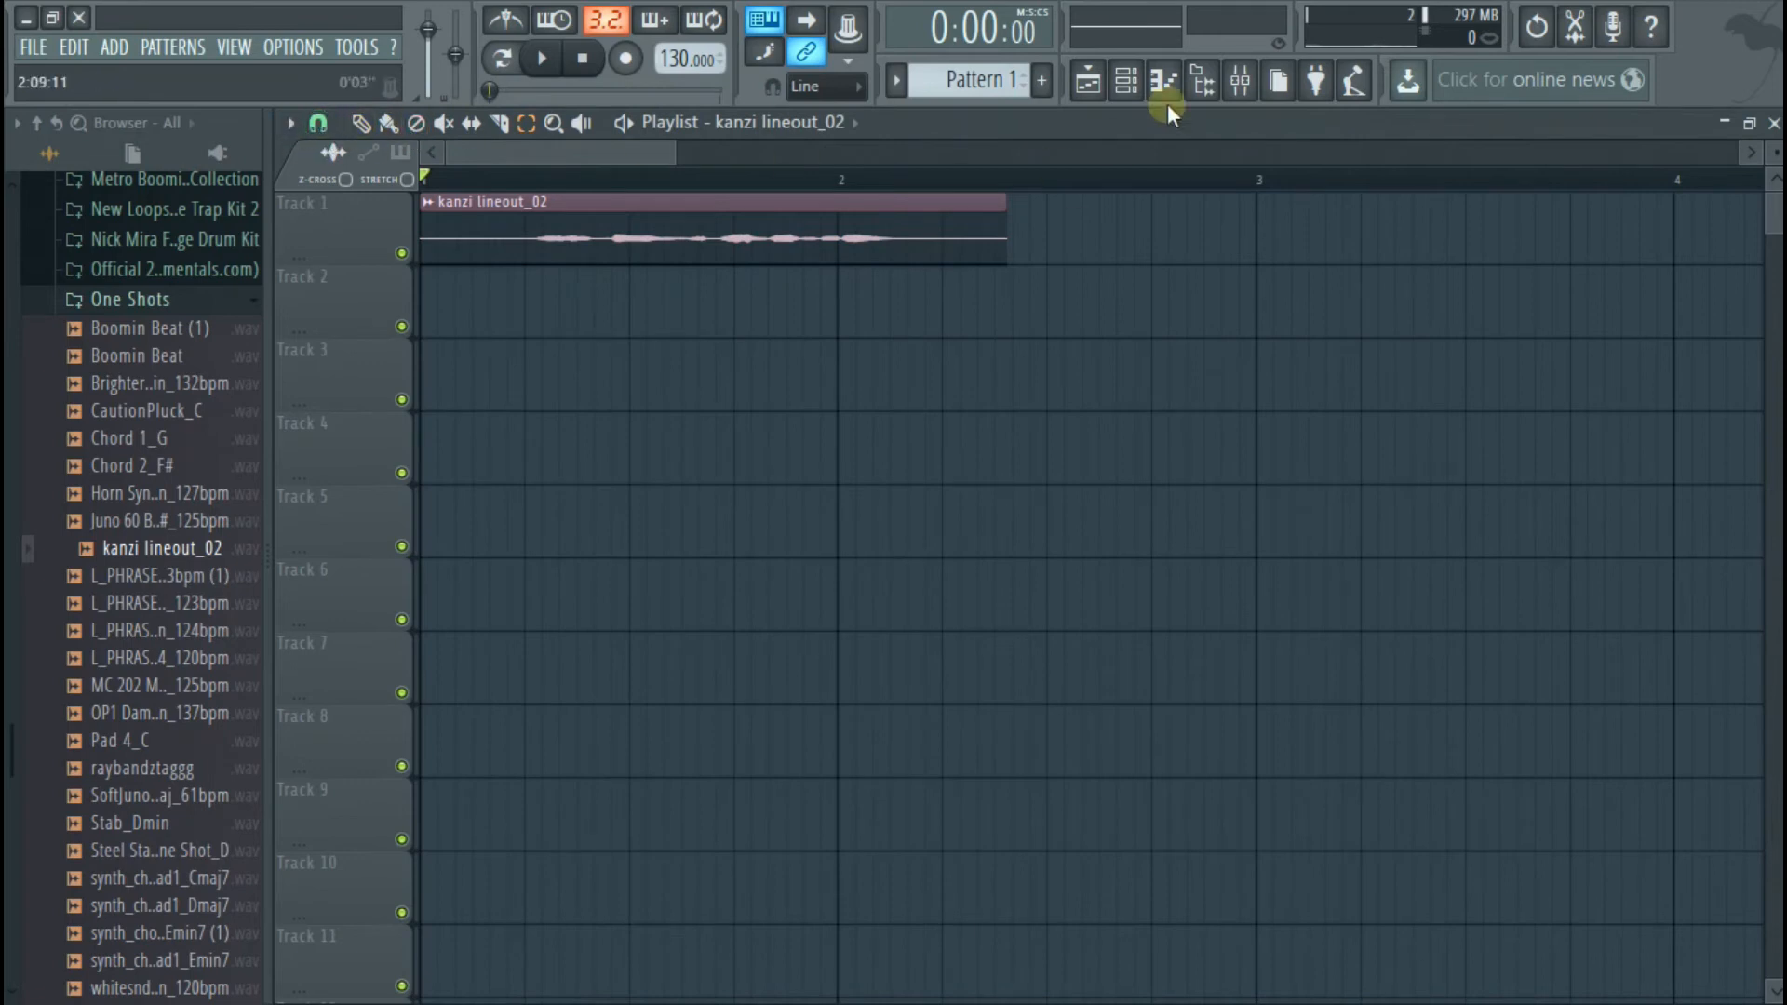
click(1239, 81)
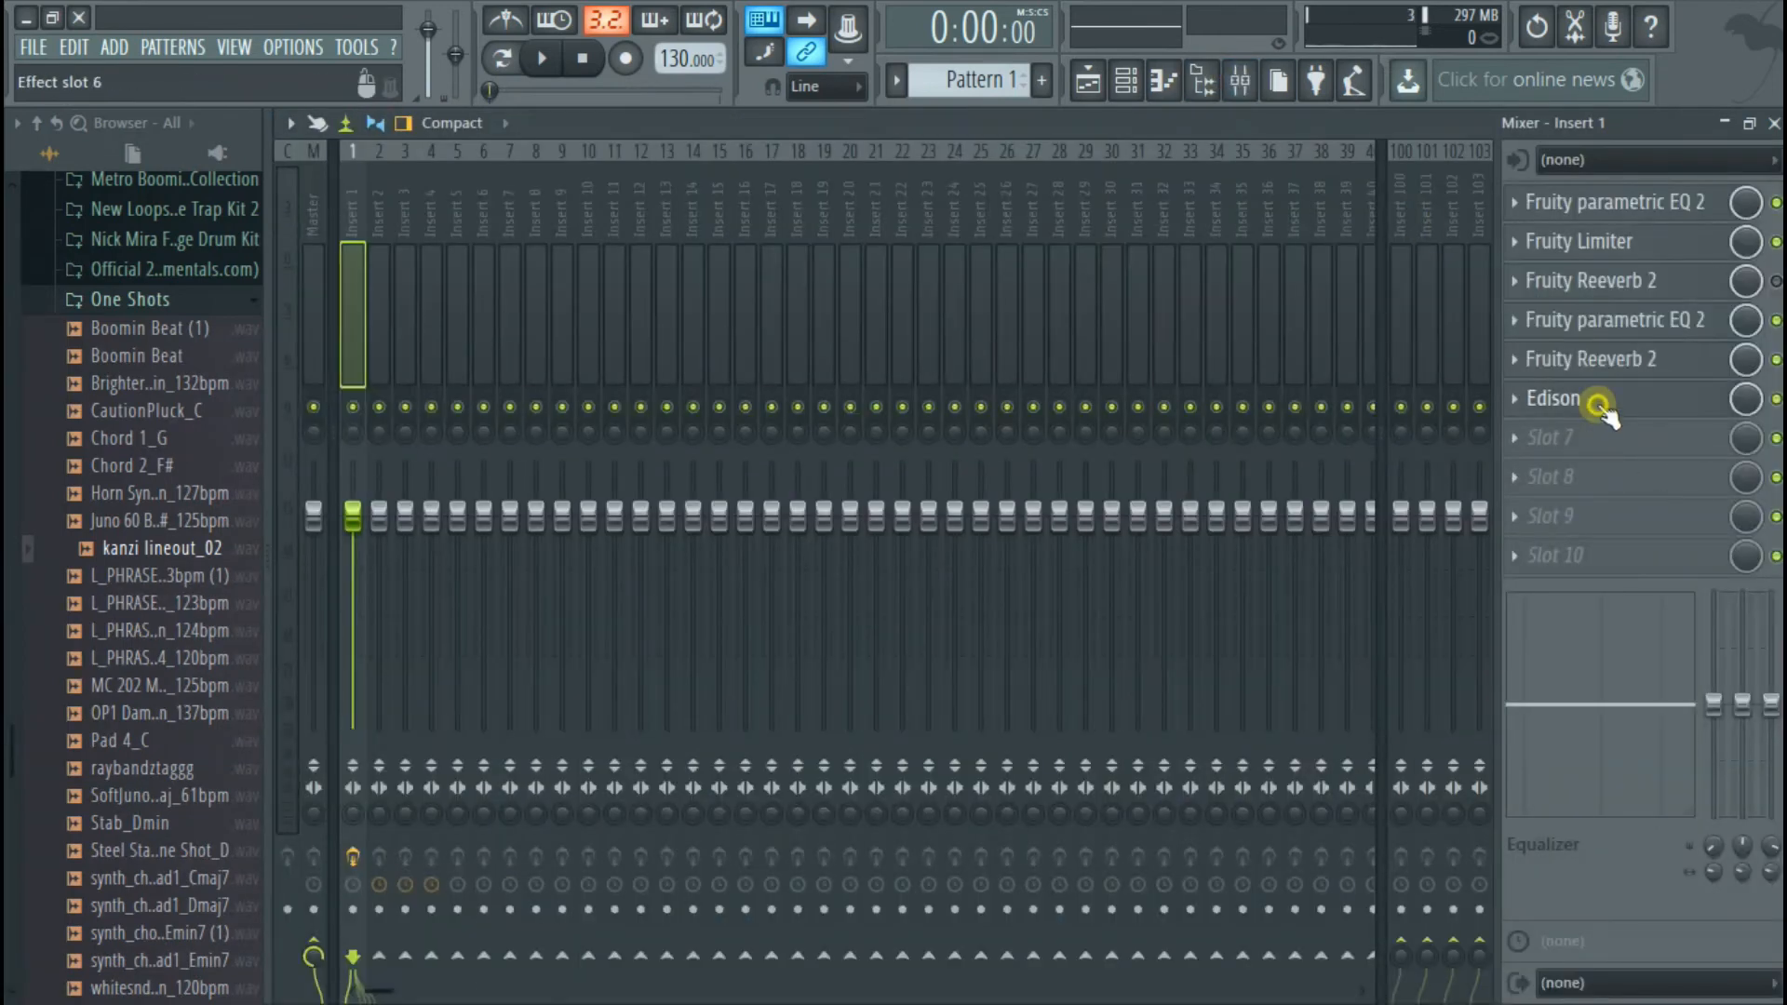
click(1602, 417)
click(1774, 123)
drag(1372, 434, 909, 326)
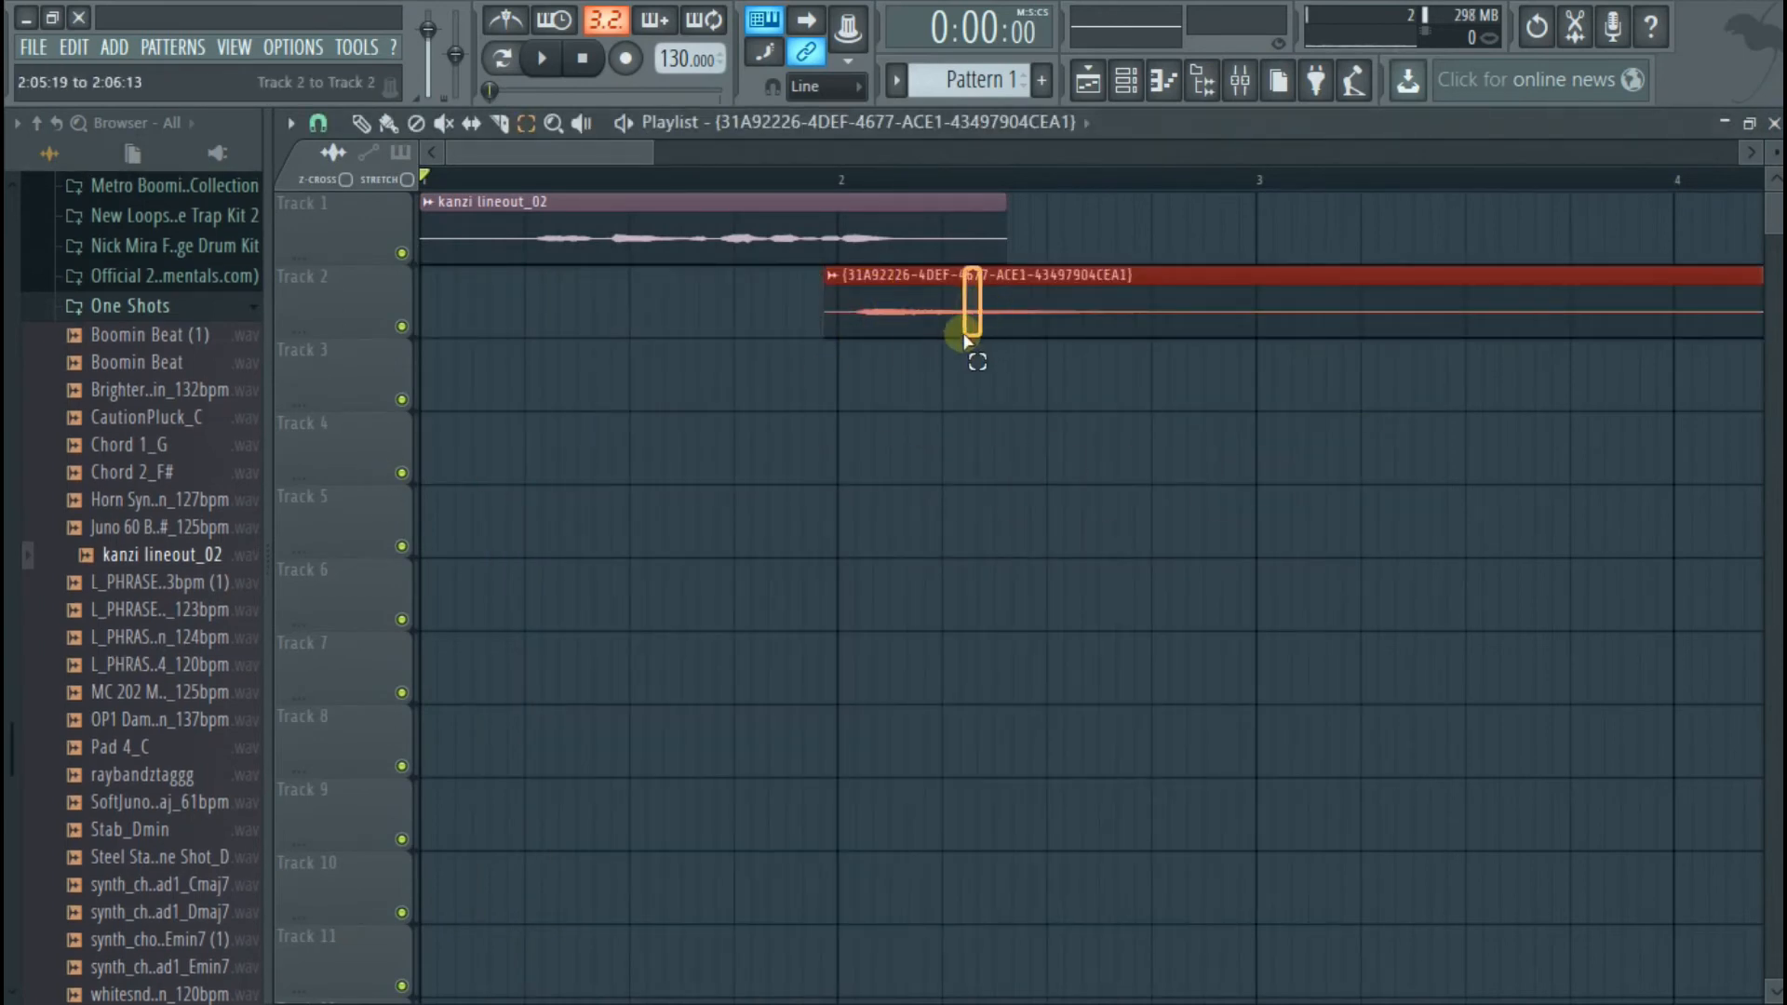
Move the recorded reverb clip to the start of Track 3 and enable Reverse and Normalize for it
drag(894, 307, 491, 380)
double_click(490, 379)
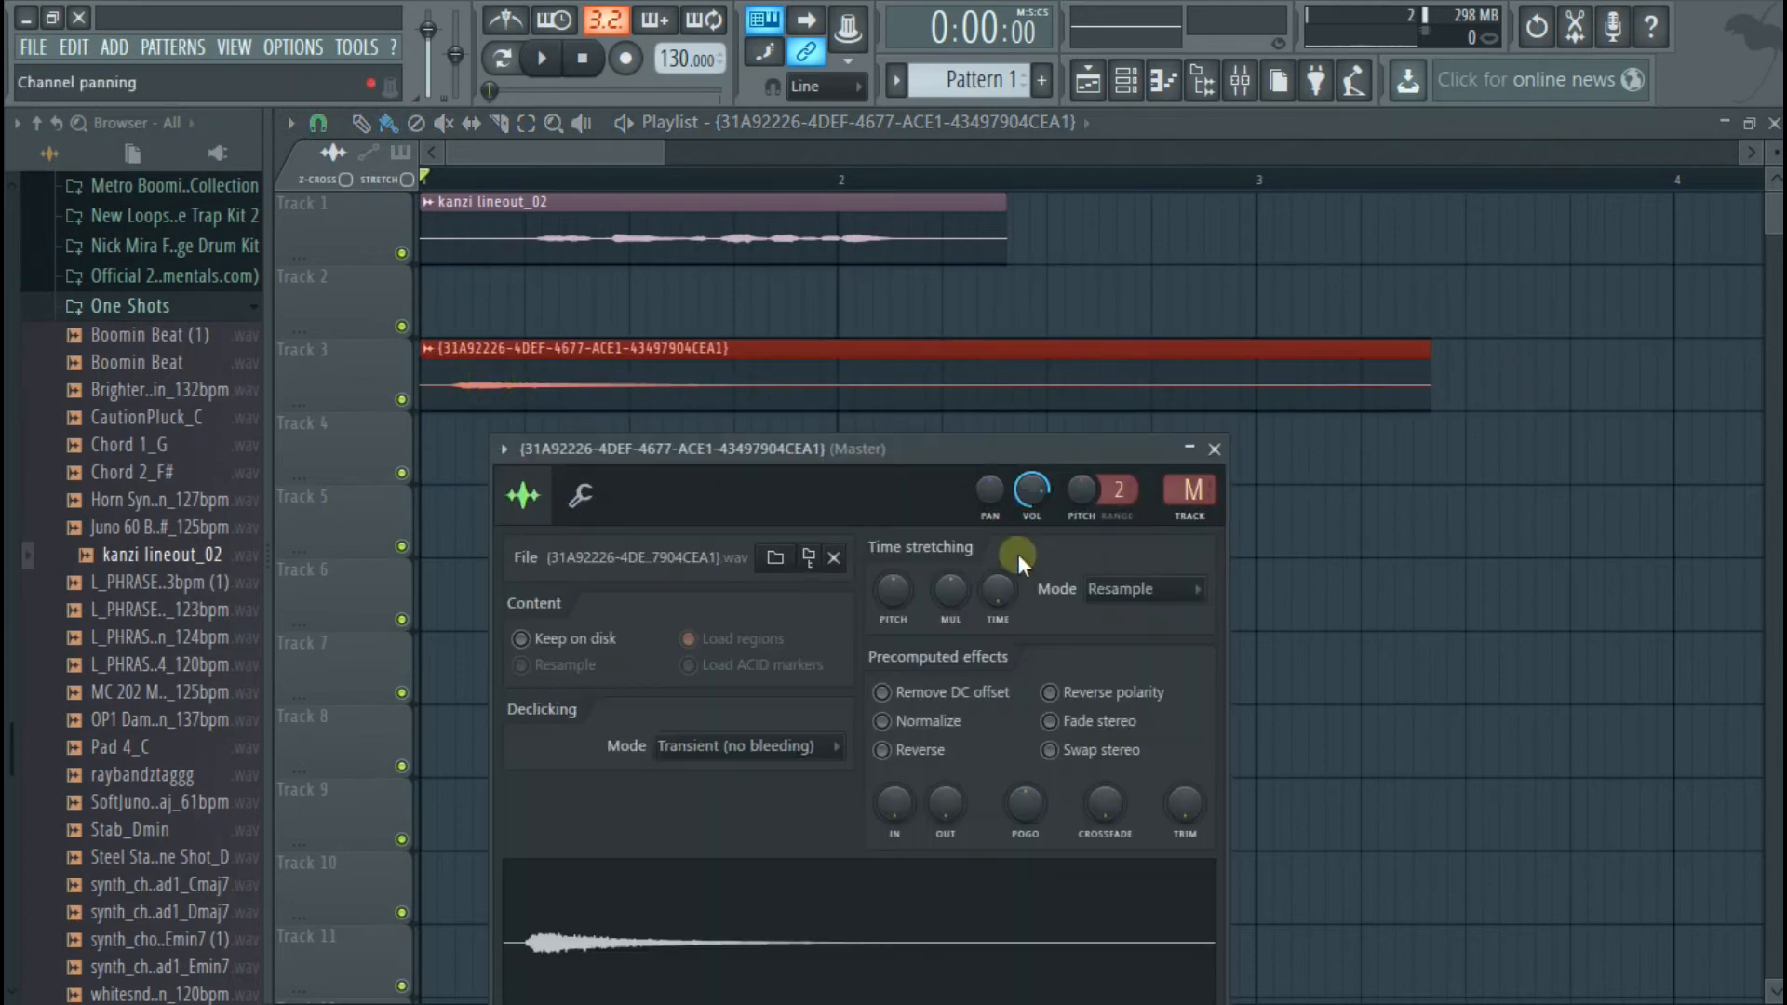
click(881, 750)
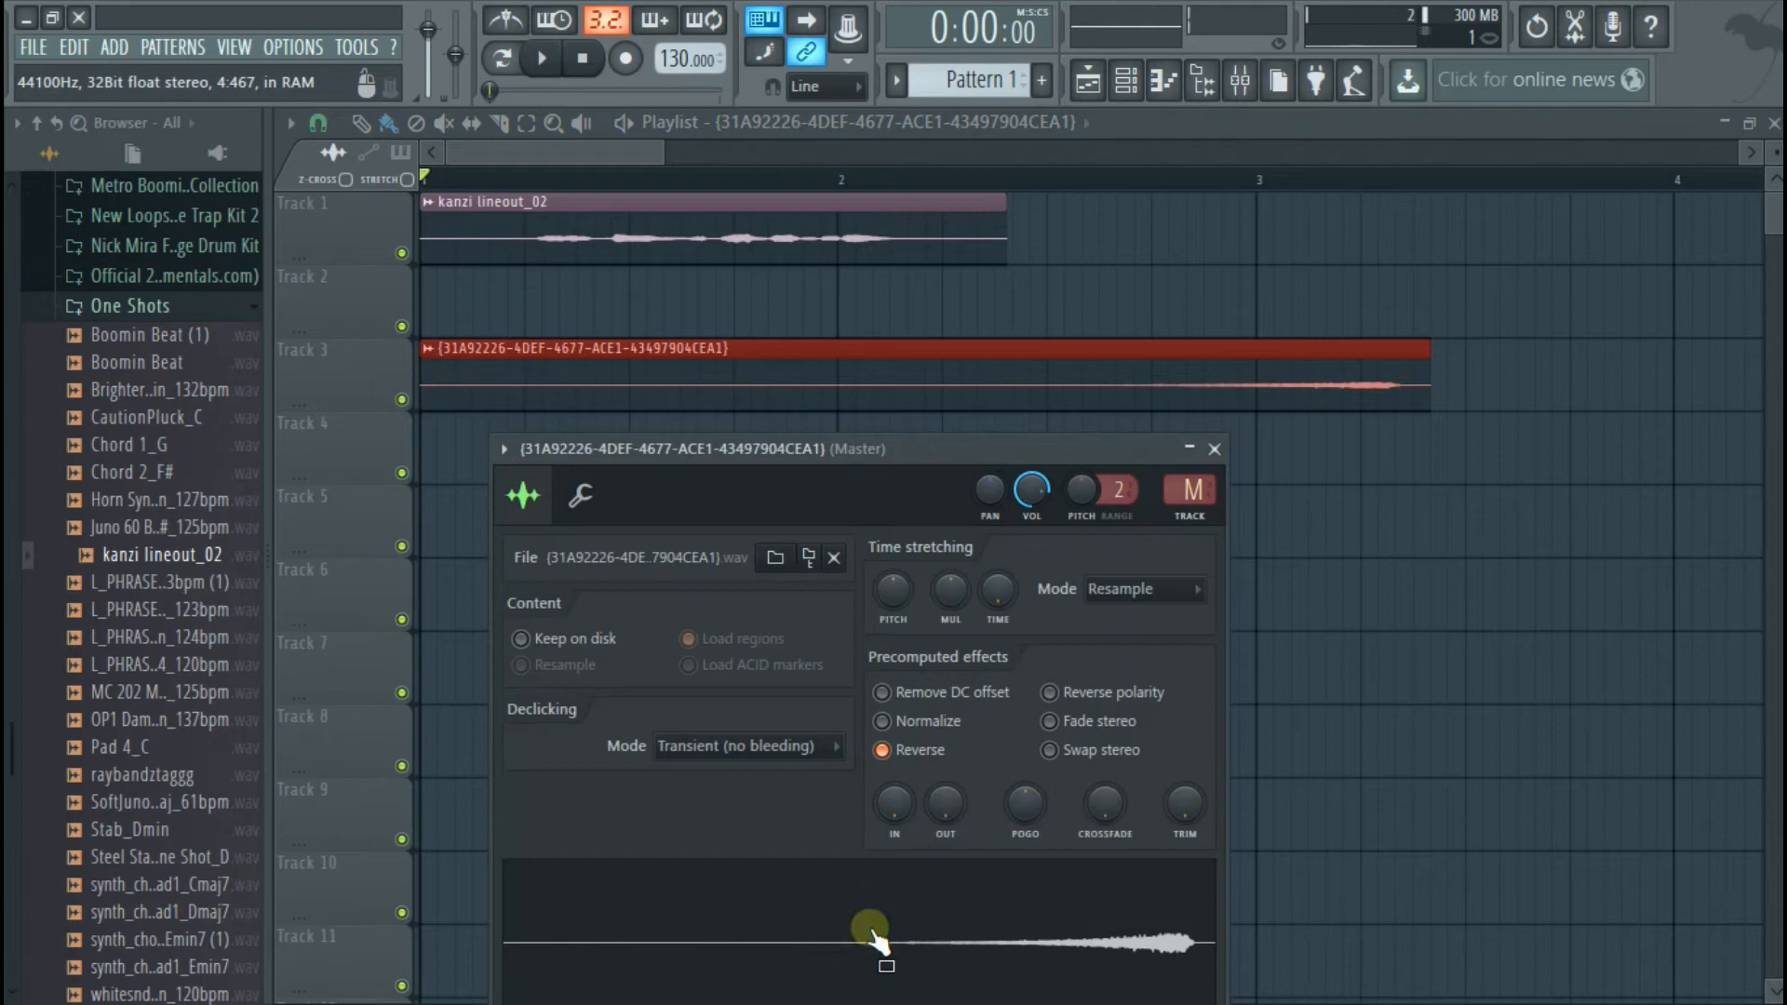
click(920, 721)
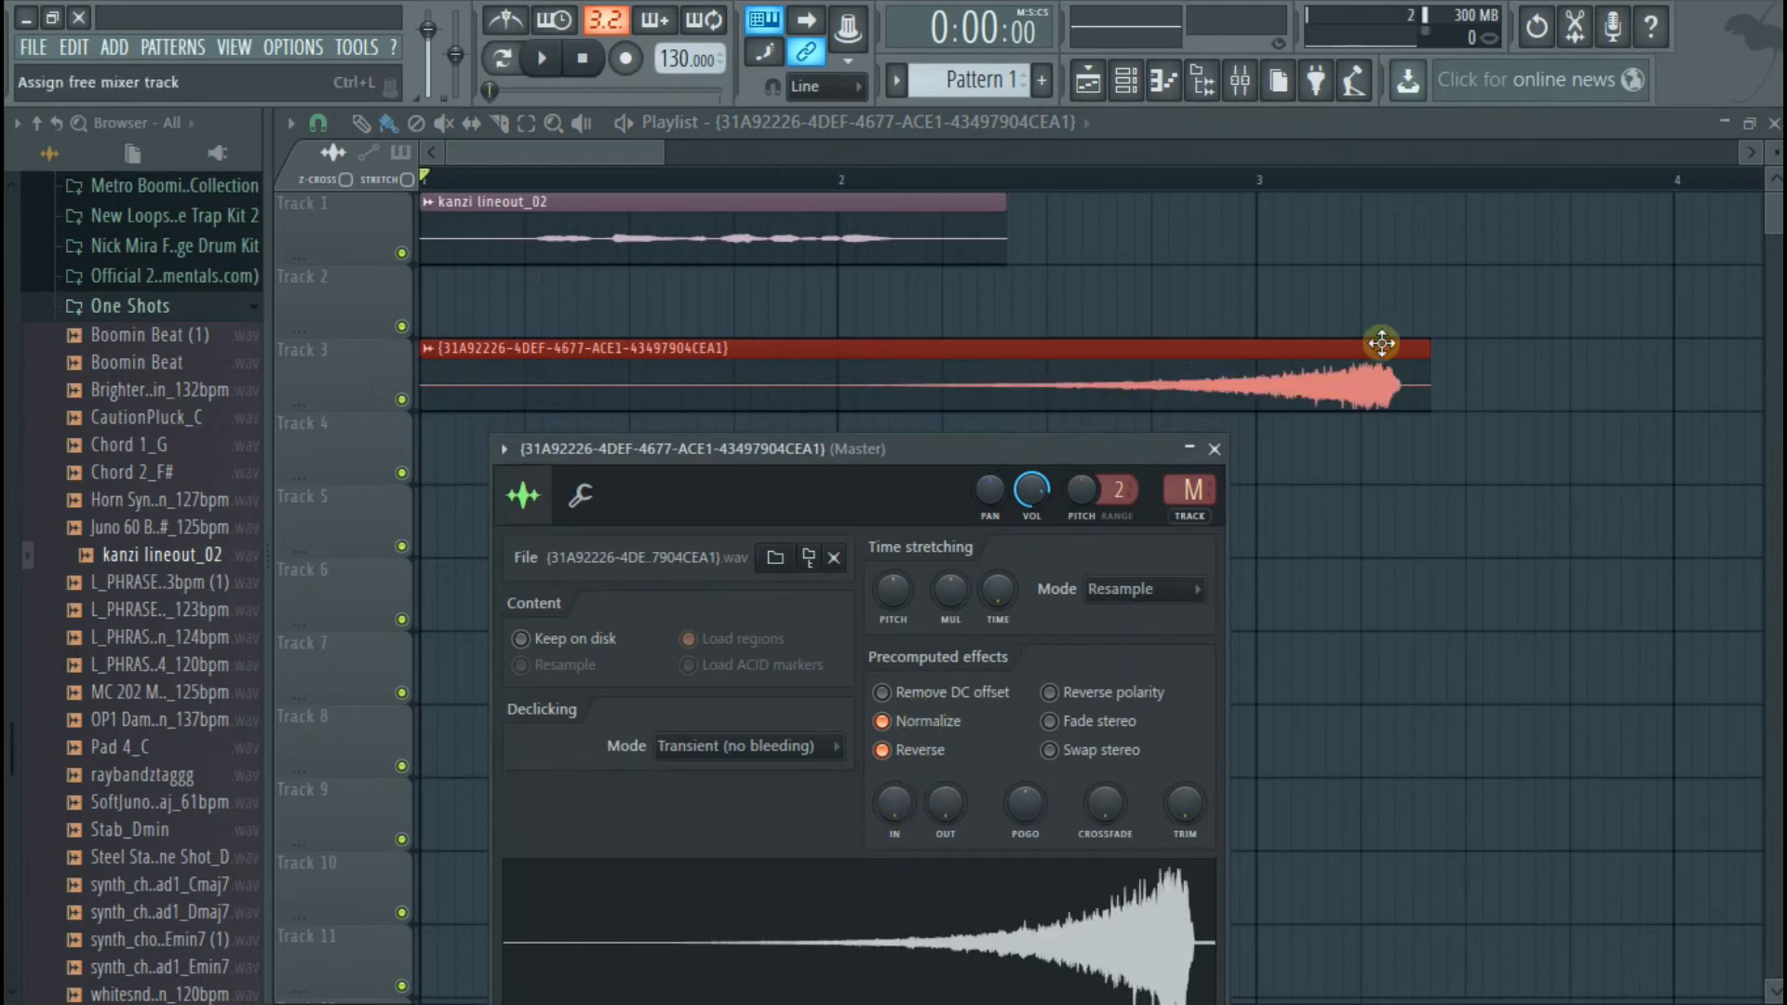
click(1214, 450)
Move the vocal clip to the second half of bar 2 and set the reversed clip's declicking mode to Crossfade (bleeding)
drag(677, 206, 1359, 236)
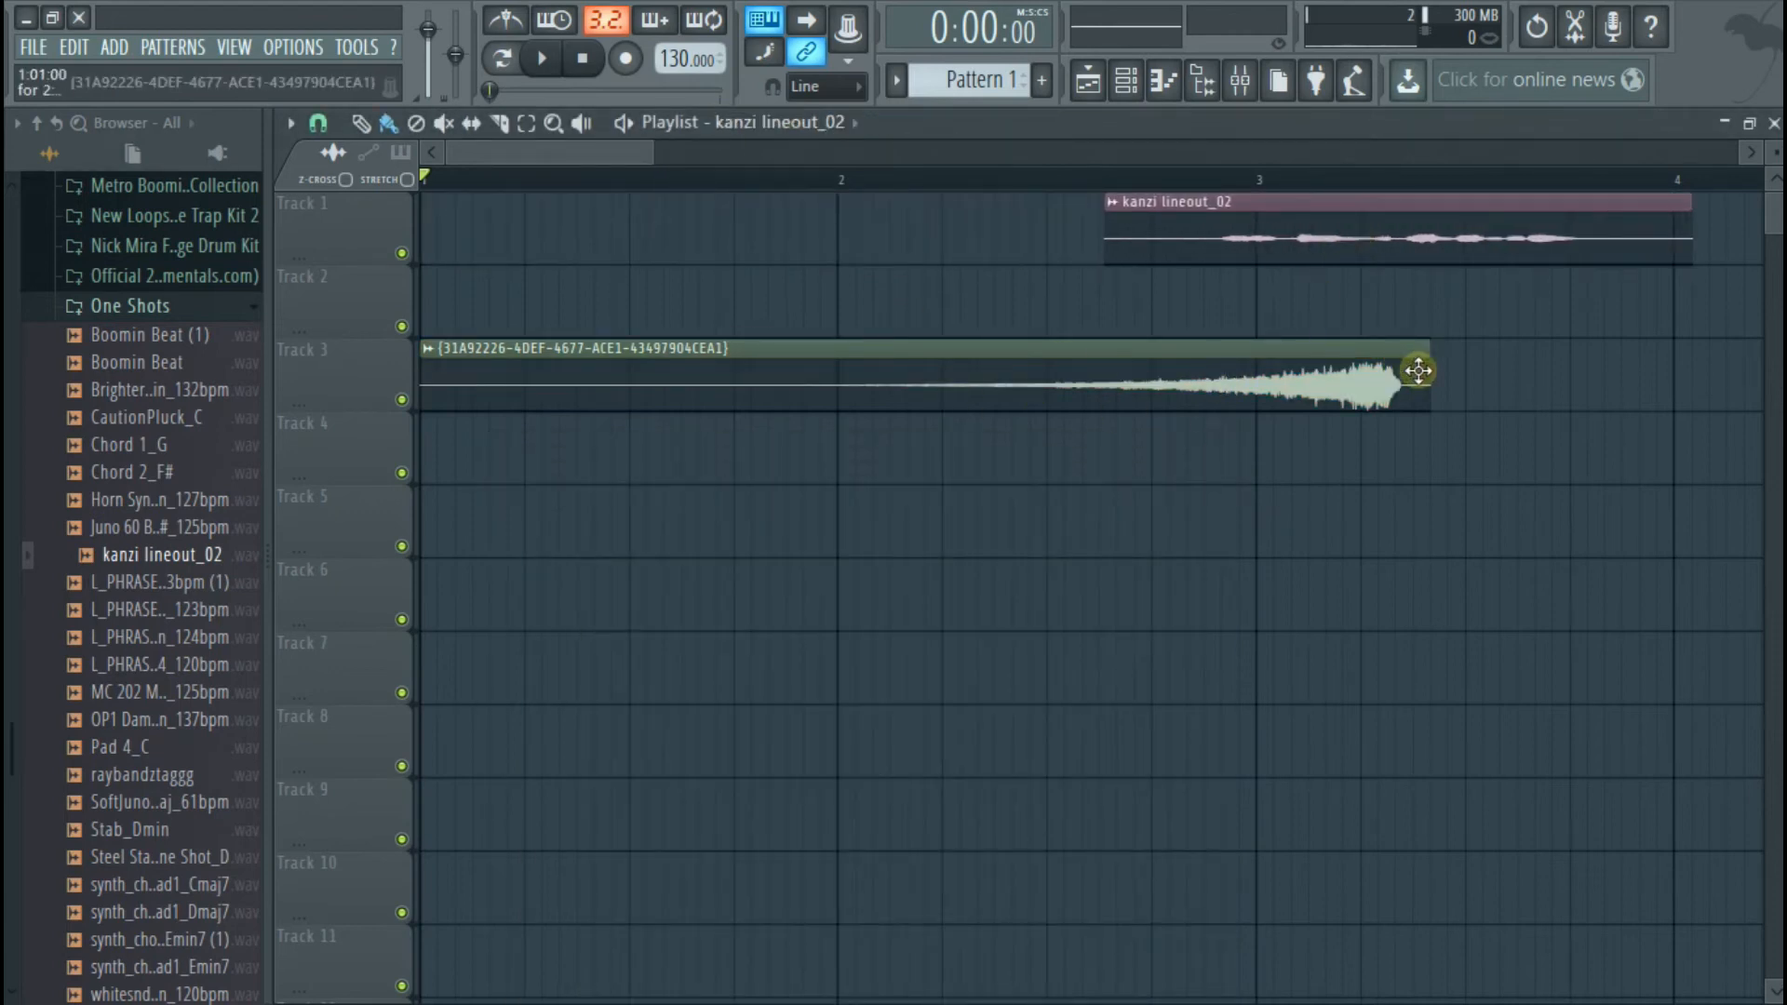
scroll(1395, 395, up, 2)
double_click(1296, 395)
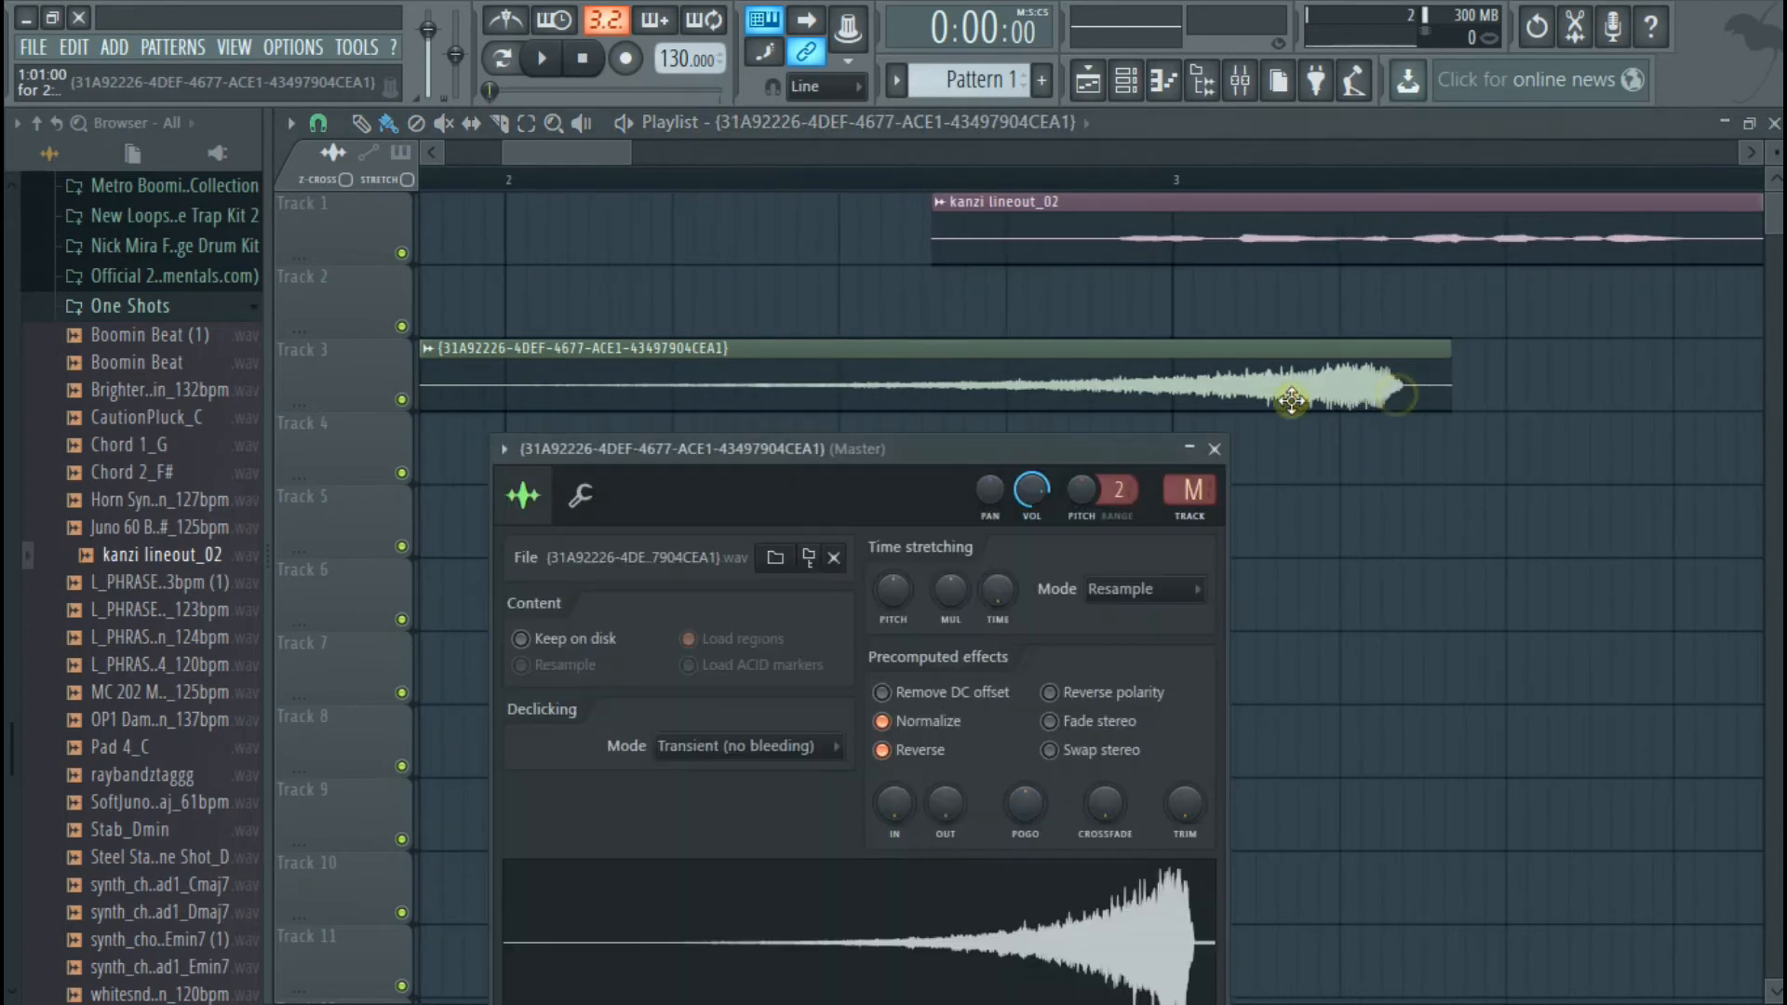
click(717, 749)
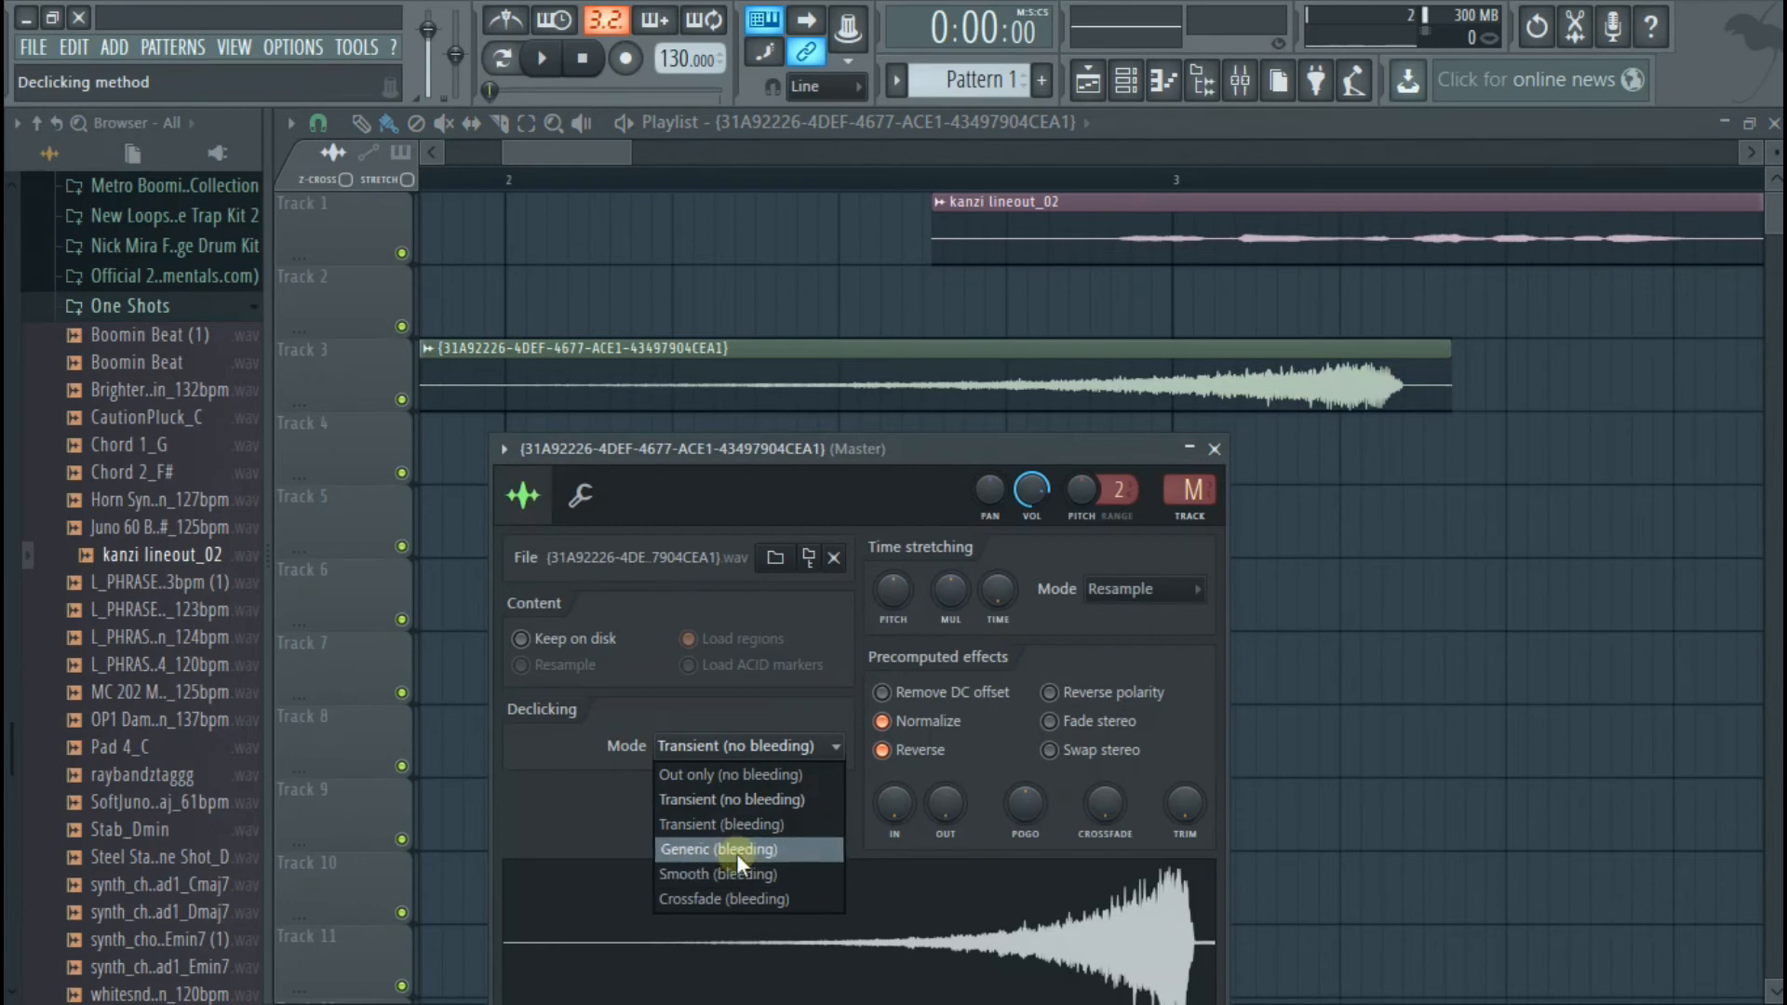
click(726, 898)
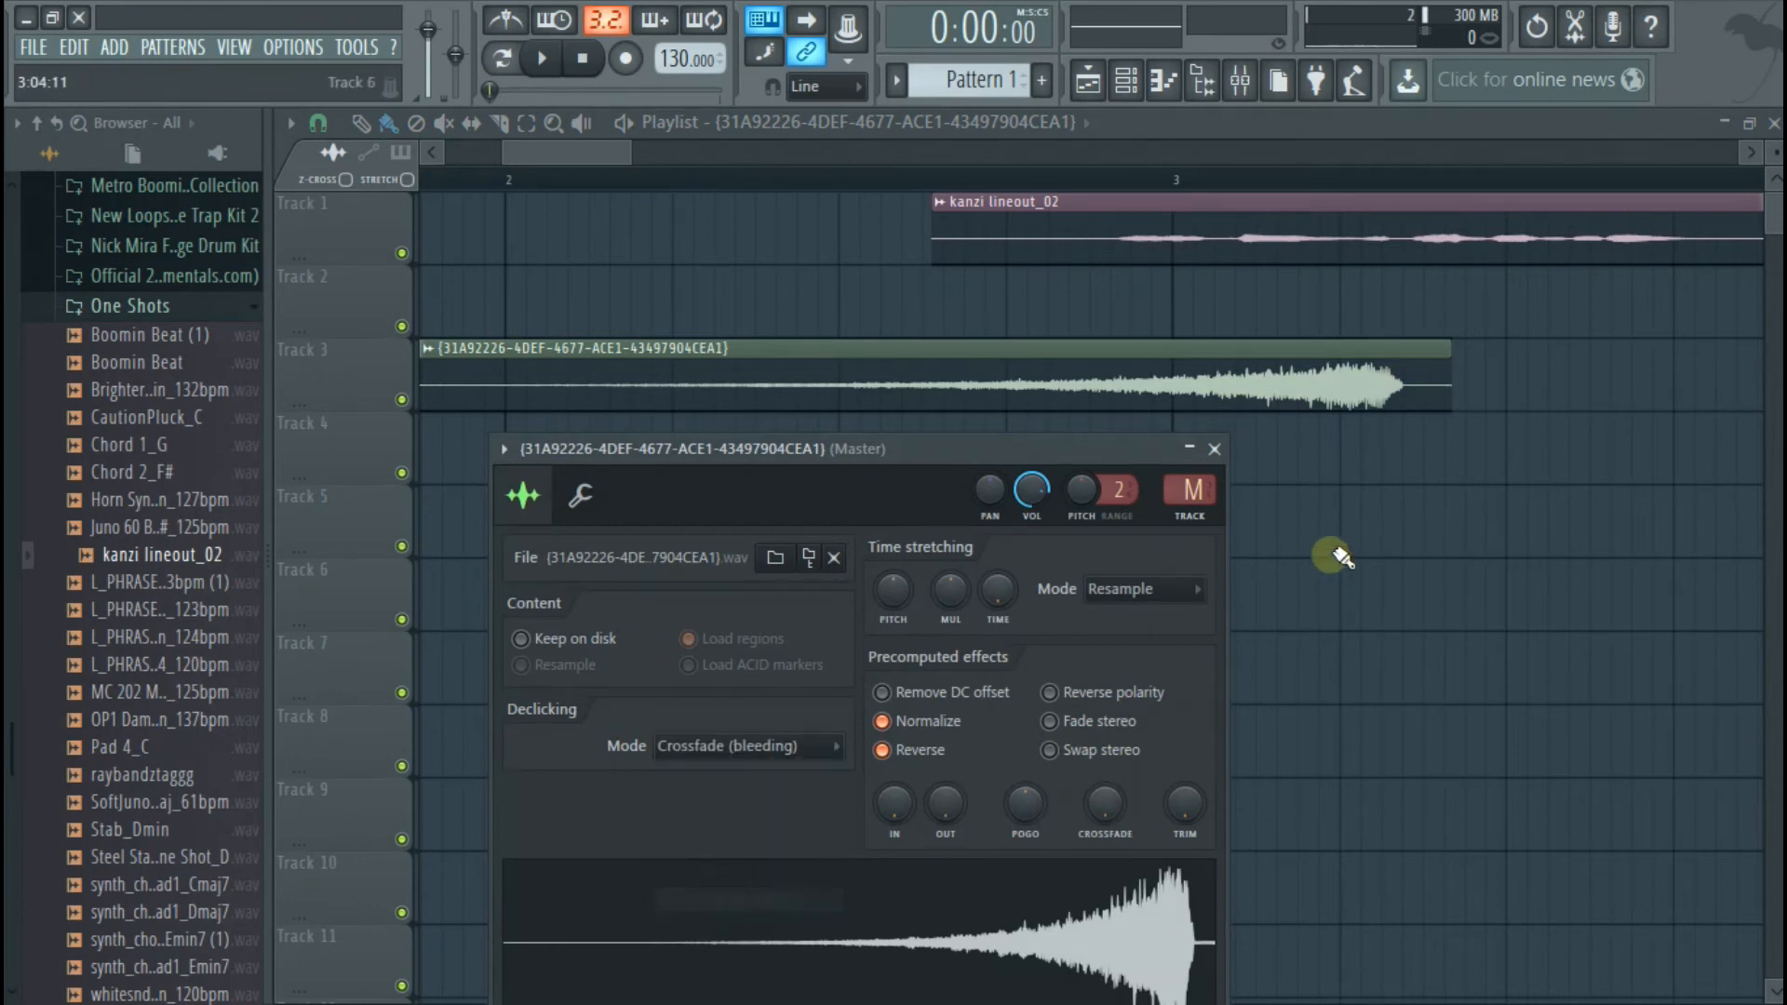
click(1214, 448)
Trim the silence off the reversed clip's end and set its declicking mode to Generic (bleeding)
drag(1440, 395, 1395, 420)
double_click(1356, 406)
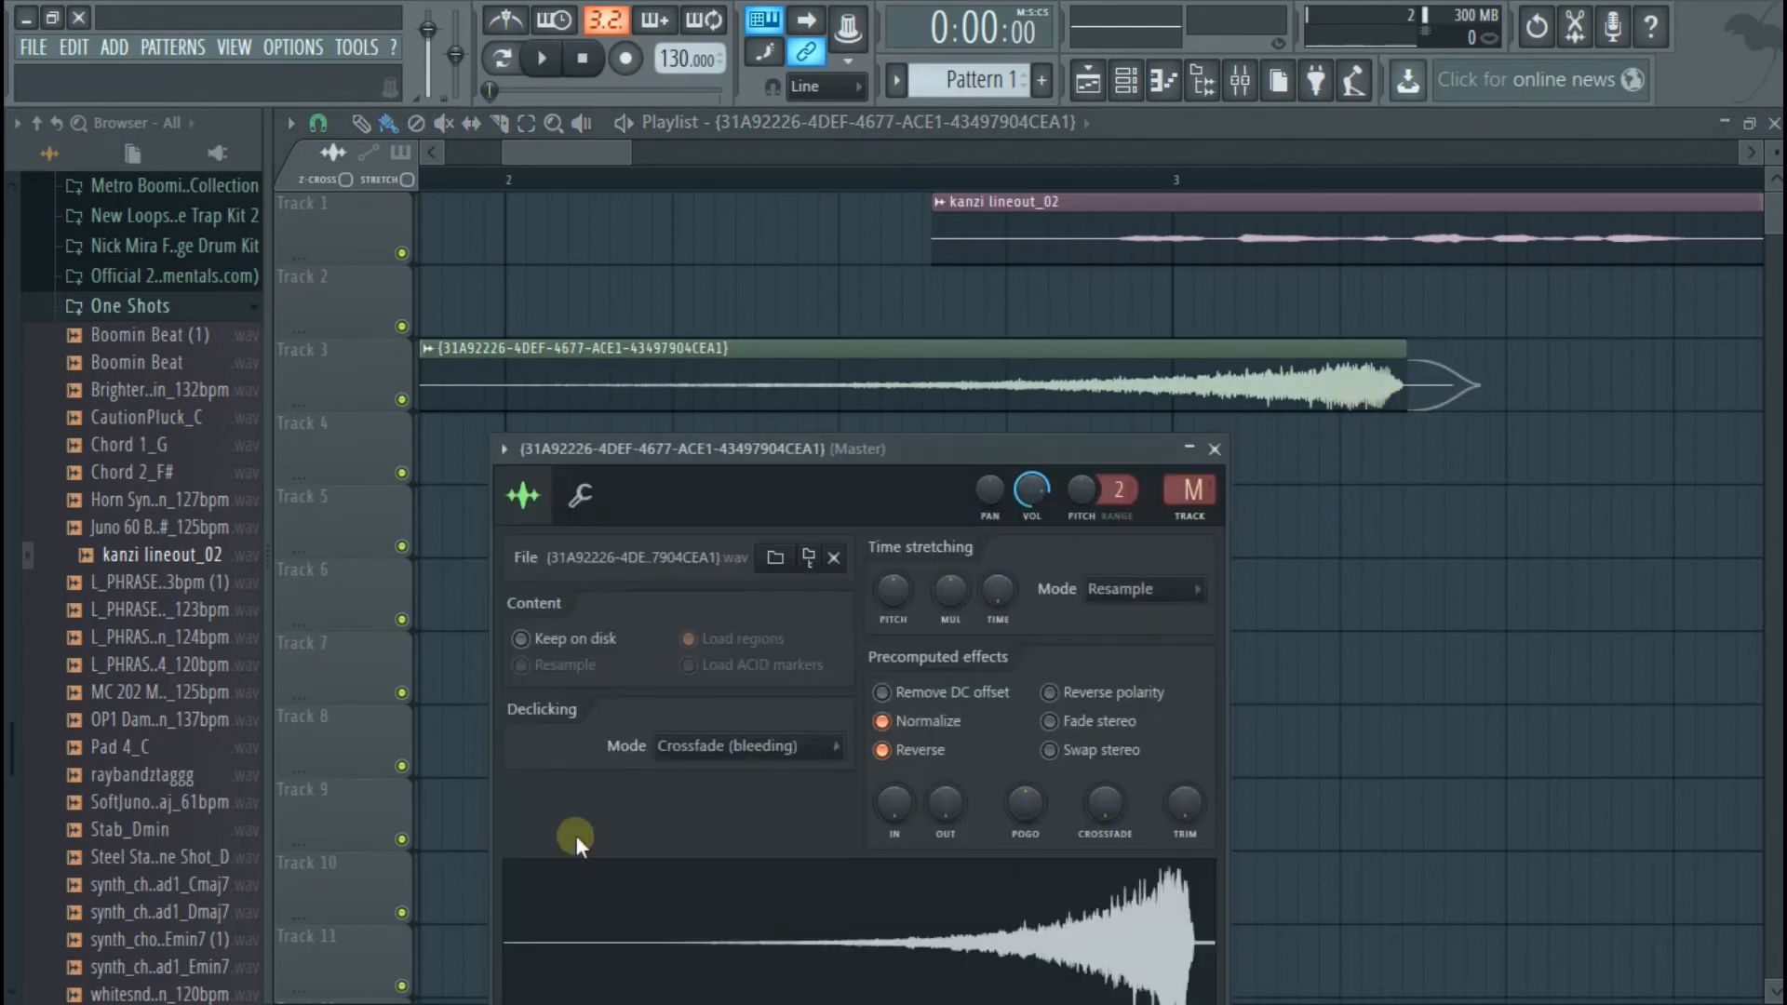
click(674, 753)
click(672, 837)
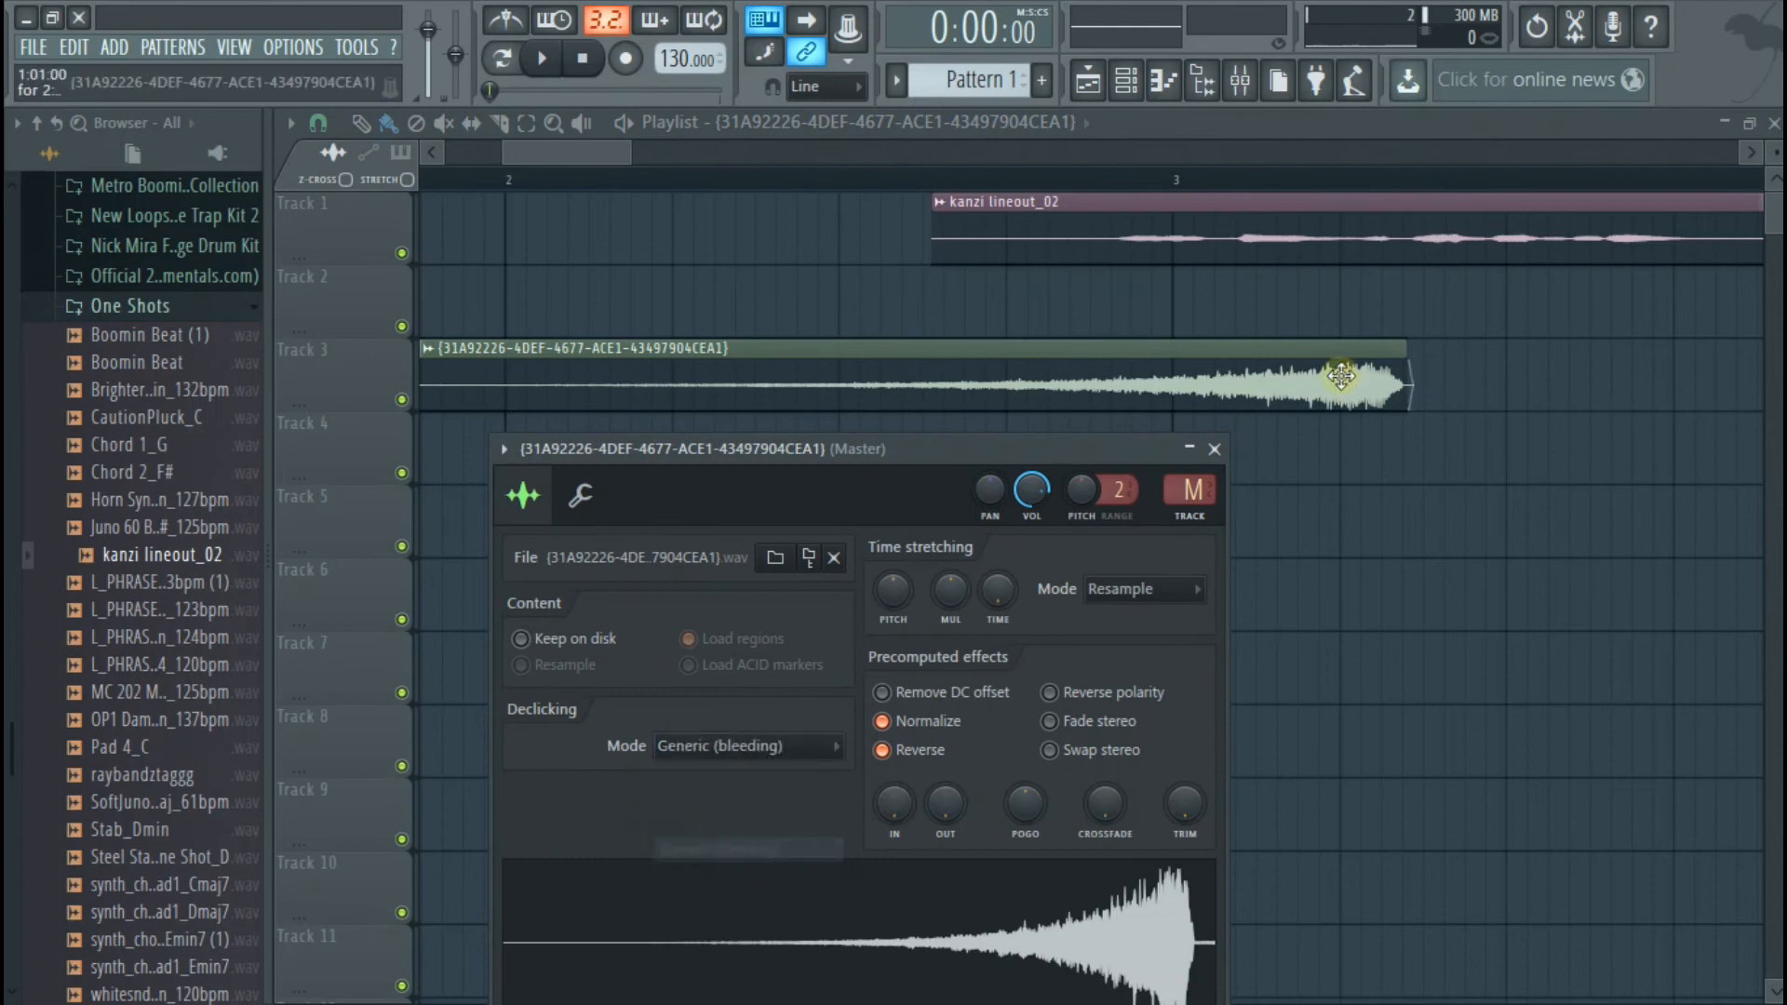
click(1213, 448)
Shorten the reversed clip's end further and trim the vocal clip's silent start to just before its first sound
scroll(1209, 445, up, 3)
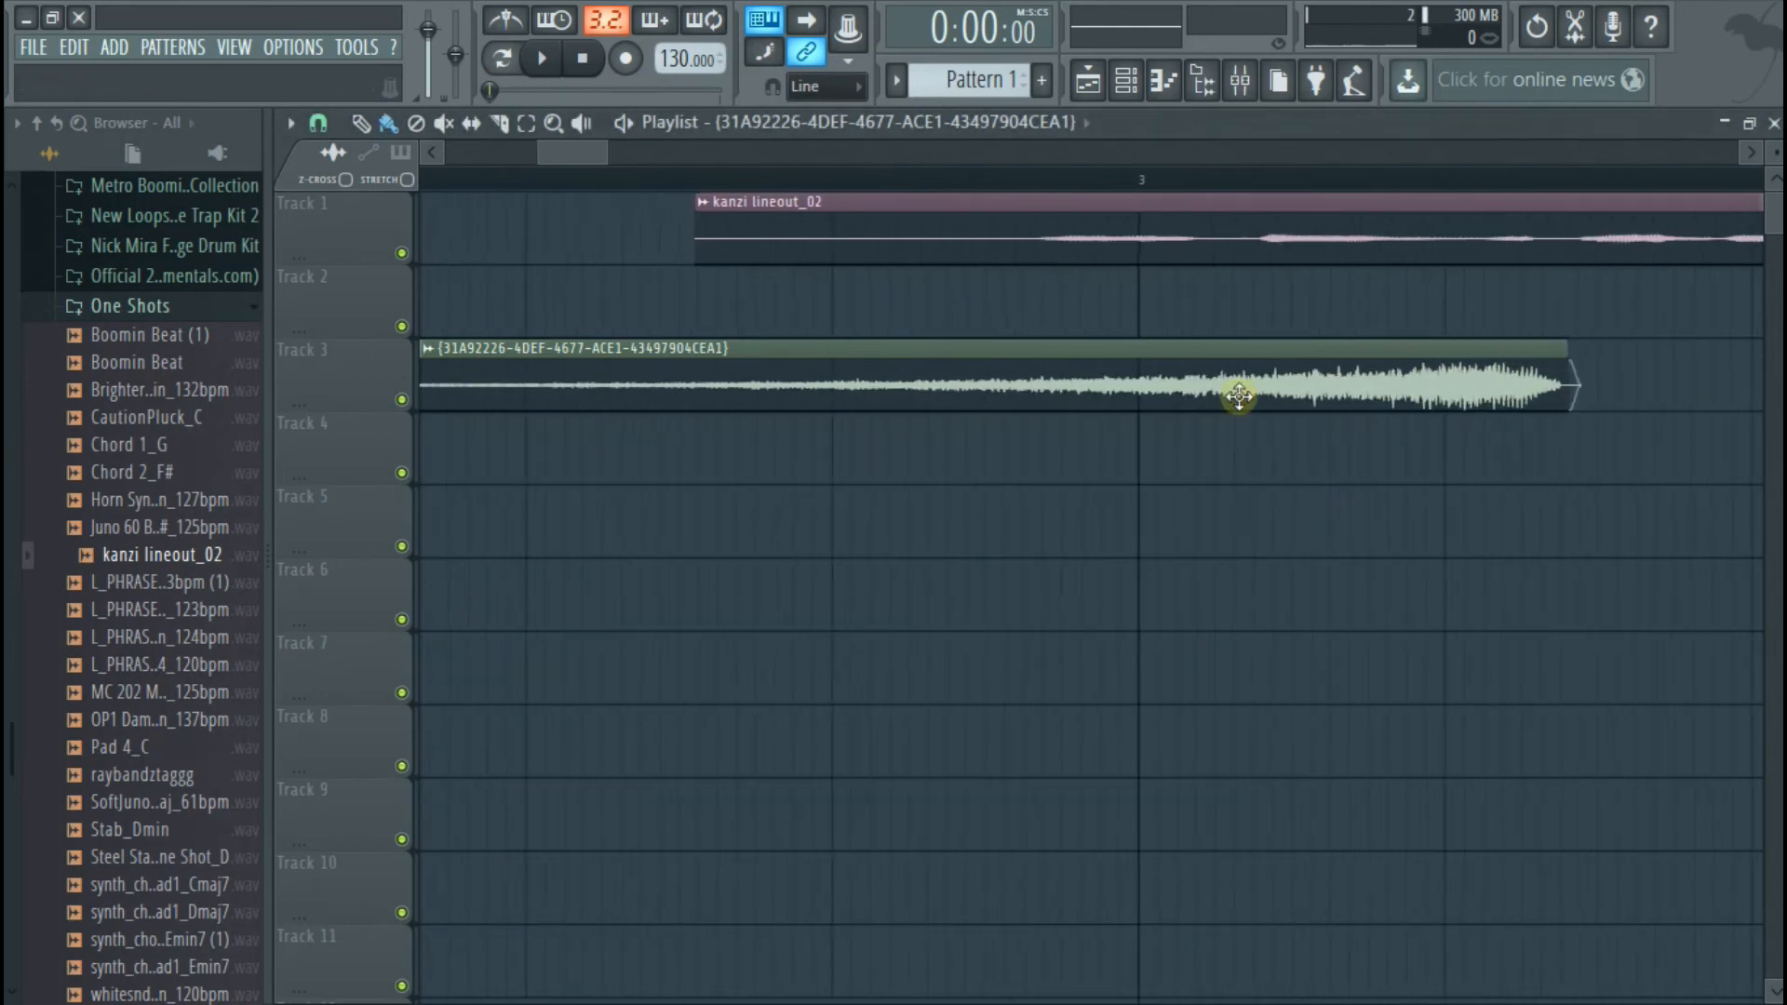
drag(1571, 345, 1357, 396)
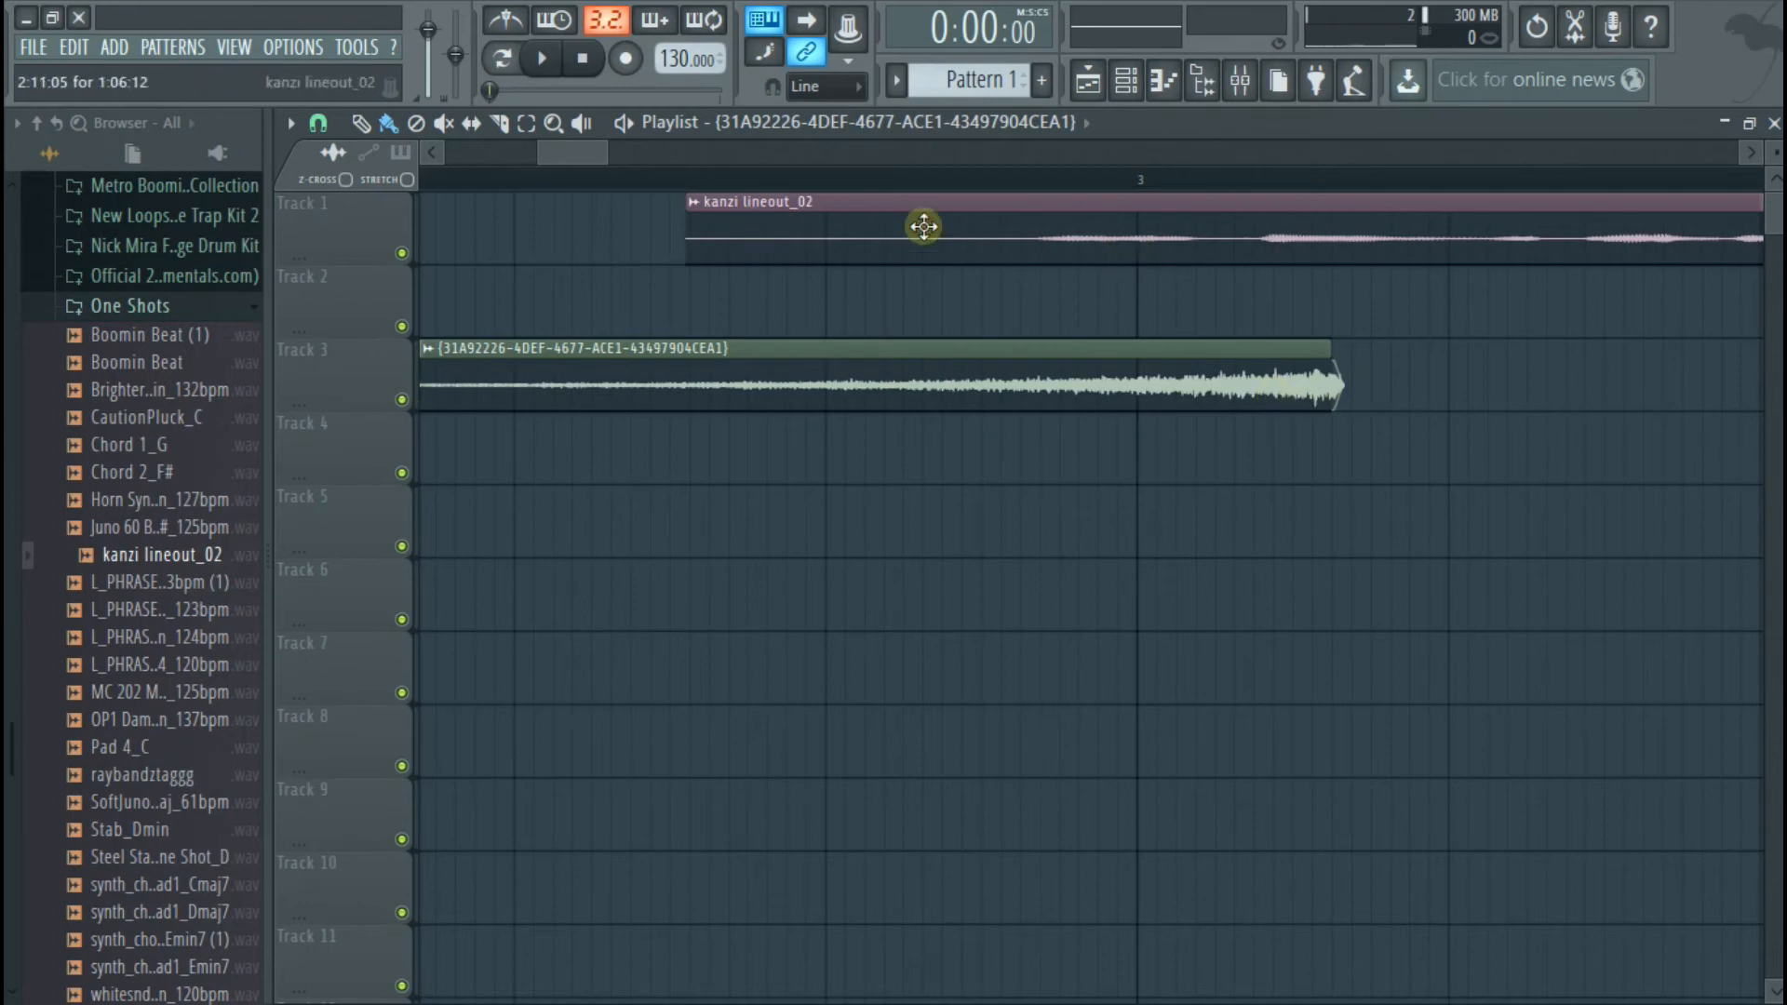
drag(693, 234, 1023, 234)
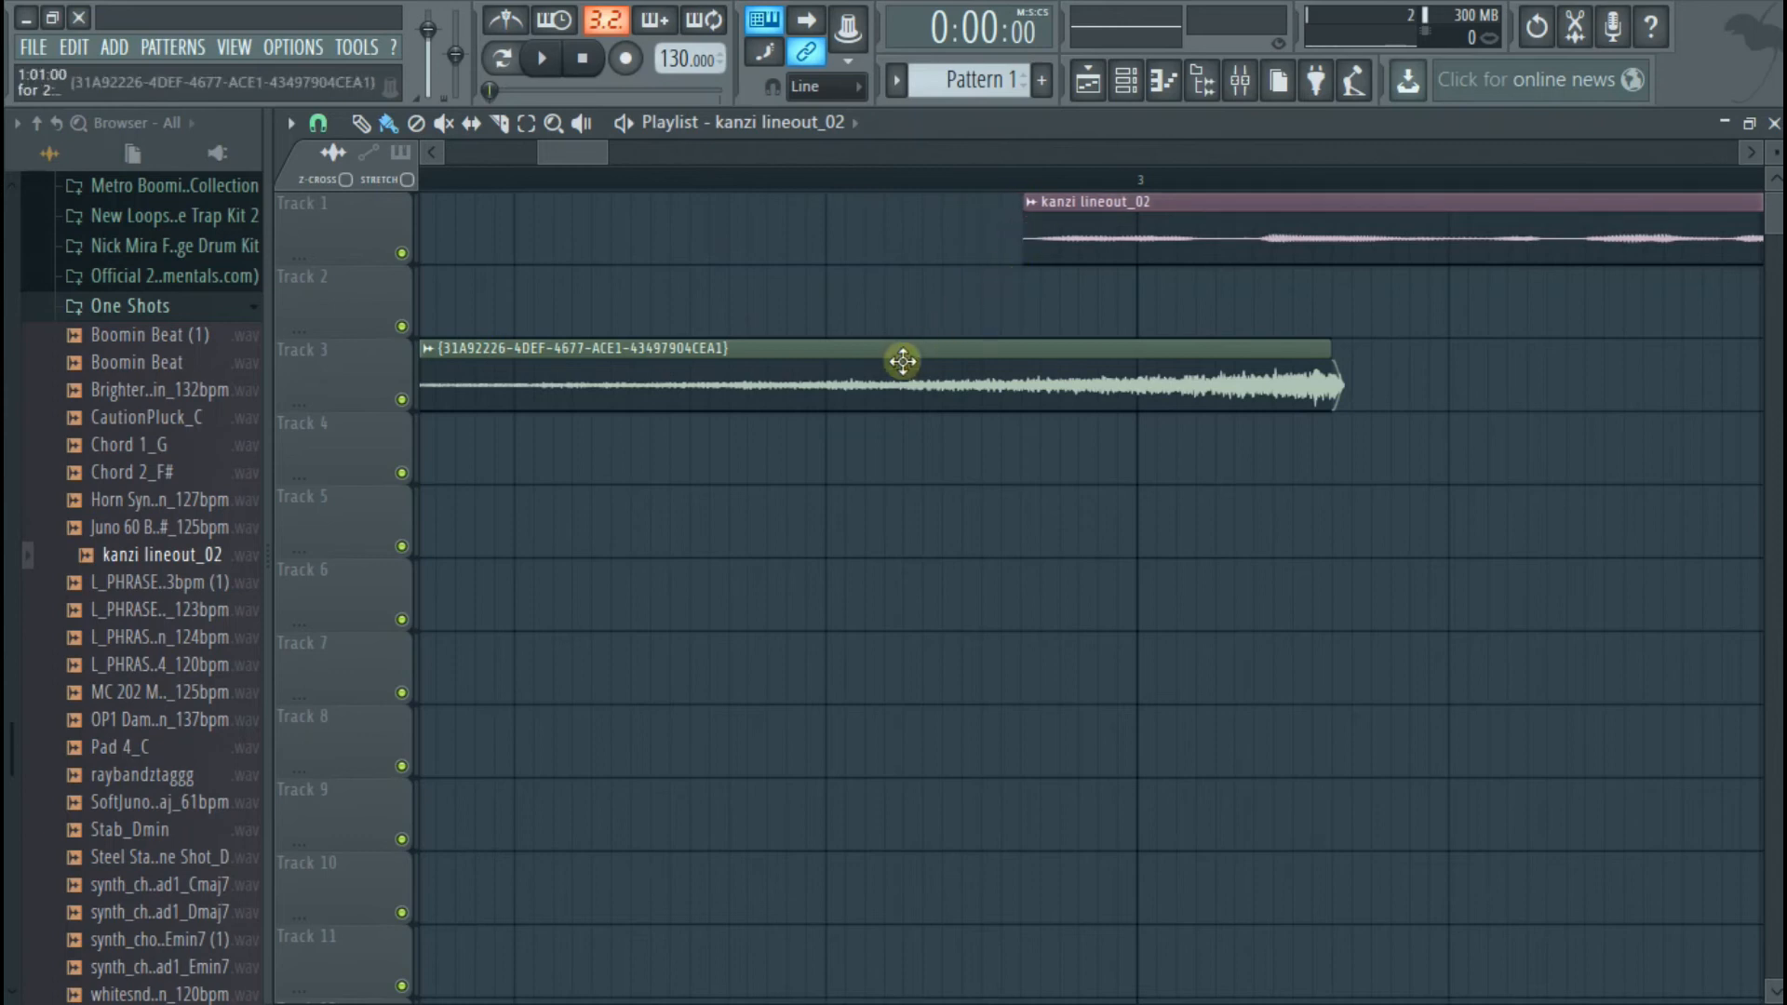
Trim the quiet beginning off the reversed clip on Track 3 and keep the clip at the start of the playlist
scroll(410, 377, down, 6)
drag(577, 153, 487, 151)
drag(421, 360, 456, 379)
Move the vocal clip on Track 1 so it starts right where the reversed clip ends, and play the transition
drag(902, 223, 837, 239)
ctrl+scroll(828, 323, up, 5)
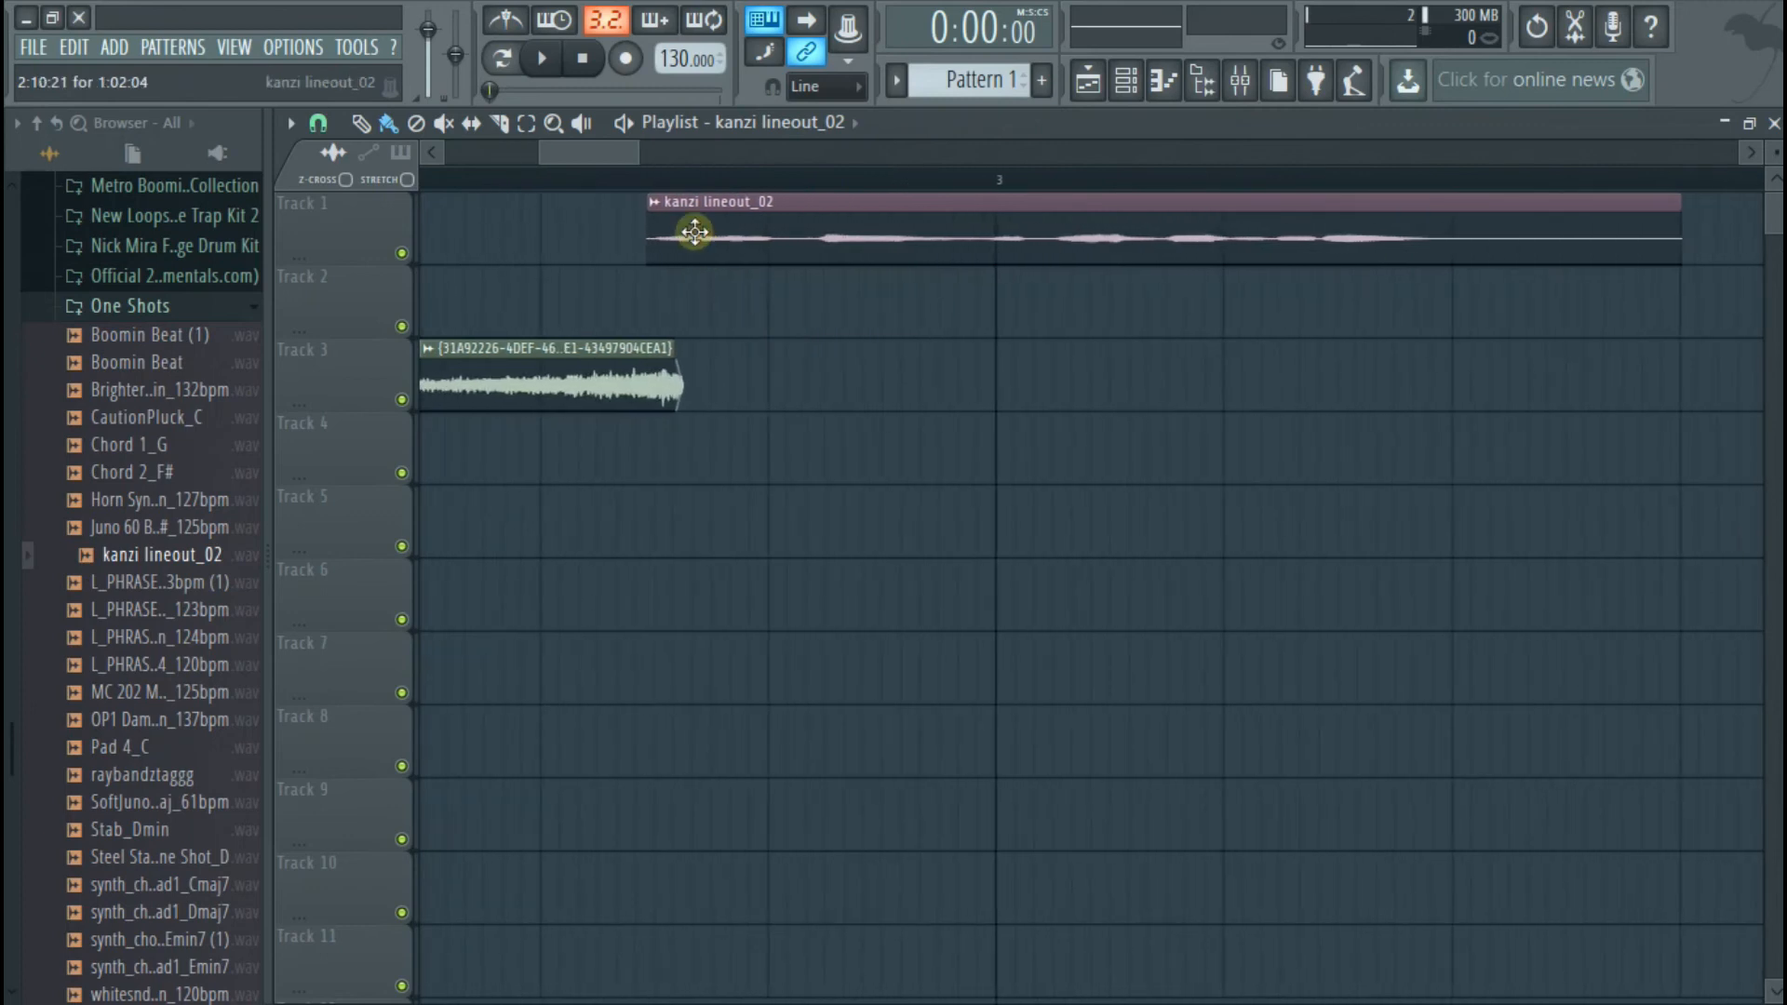
drag(713, 241, 721, 253)
key(space)
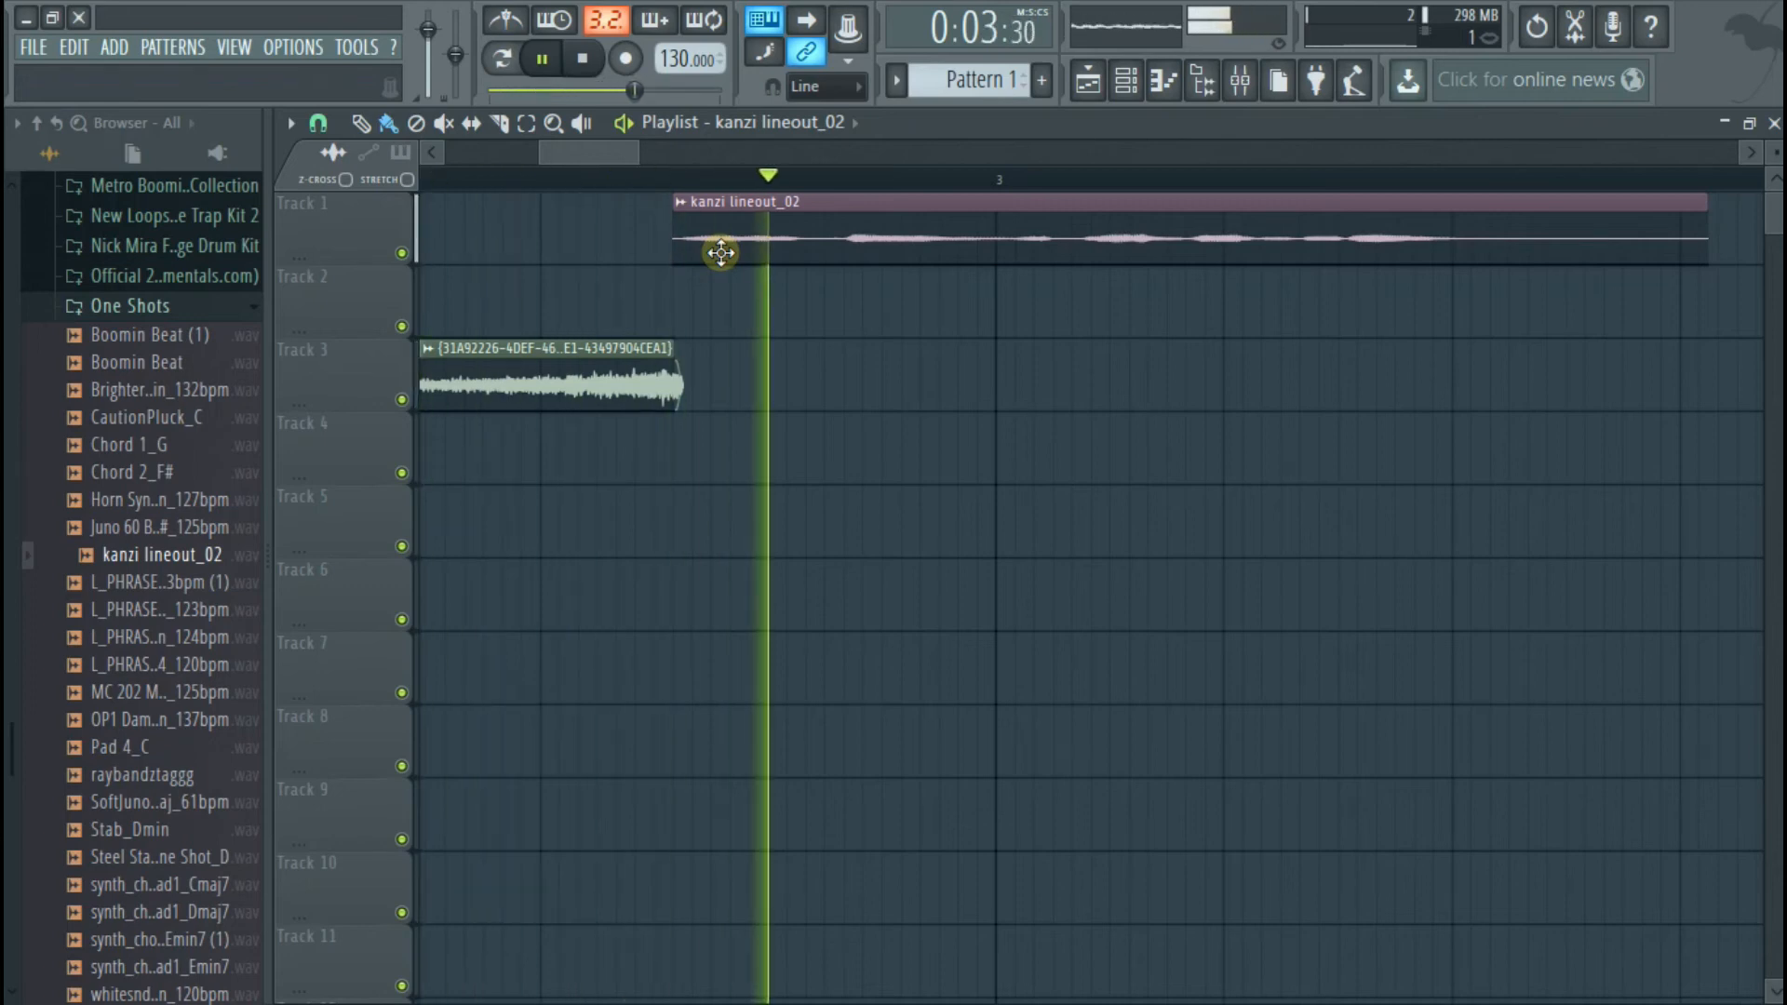
ctrl+scroll(721, 253, down, 2)
key(space)
Remove Edison and the slot 5 Fruity Reeverb 2 from mixer Insert 1 and re-enable the Fruity Reeverb 2 in slot 3
click(1239, 81)
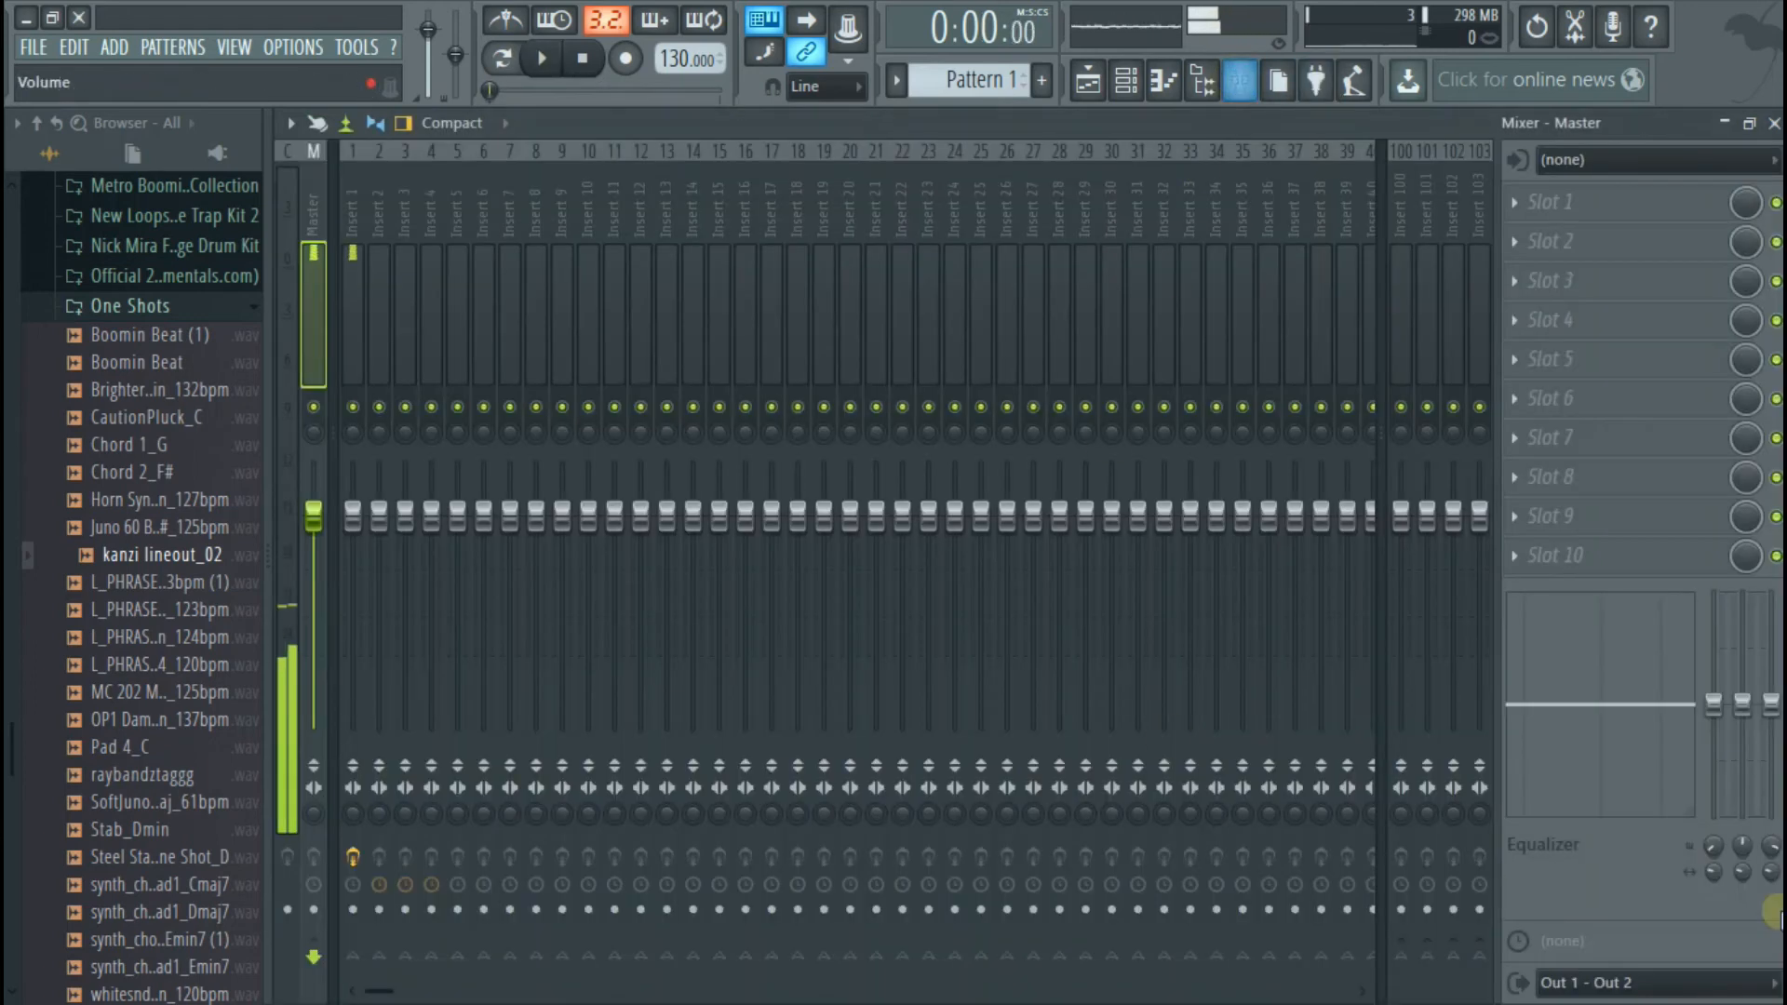
click(353, 233)
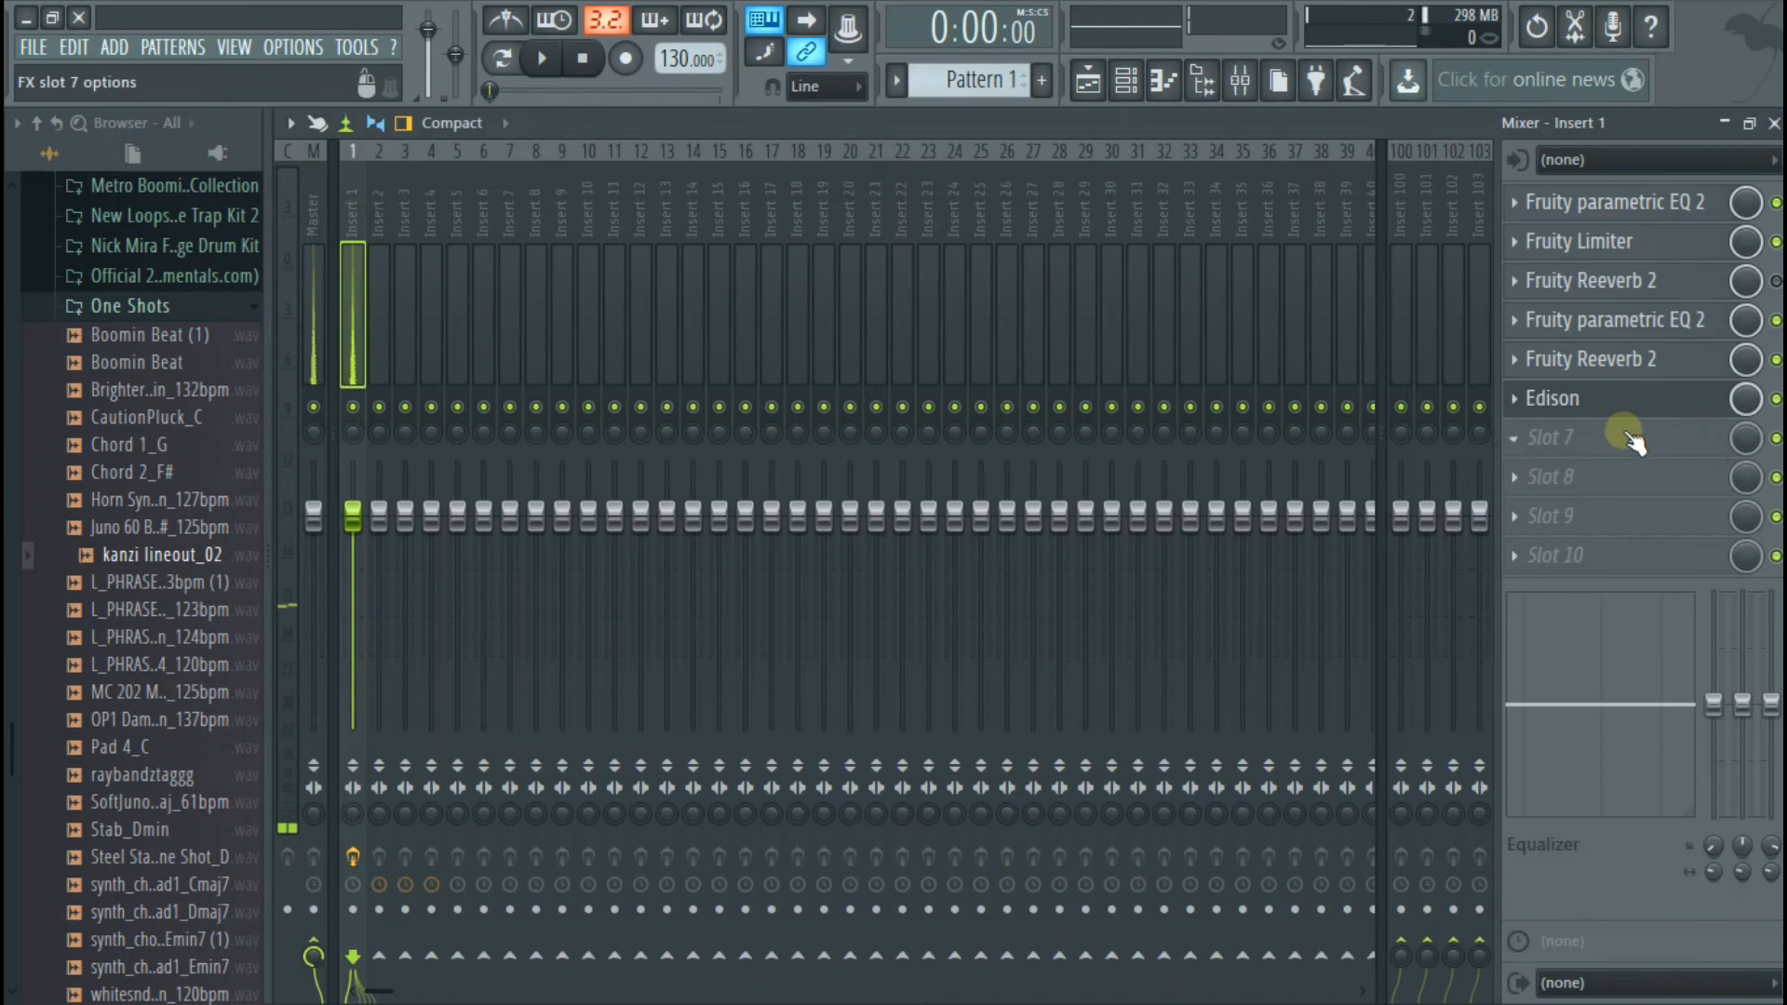
click(1513, 398)
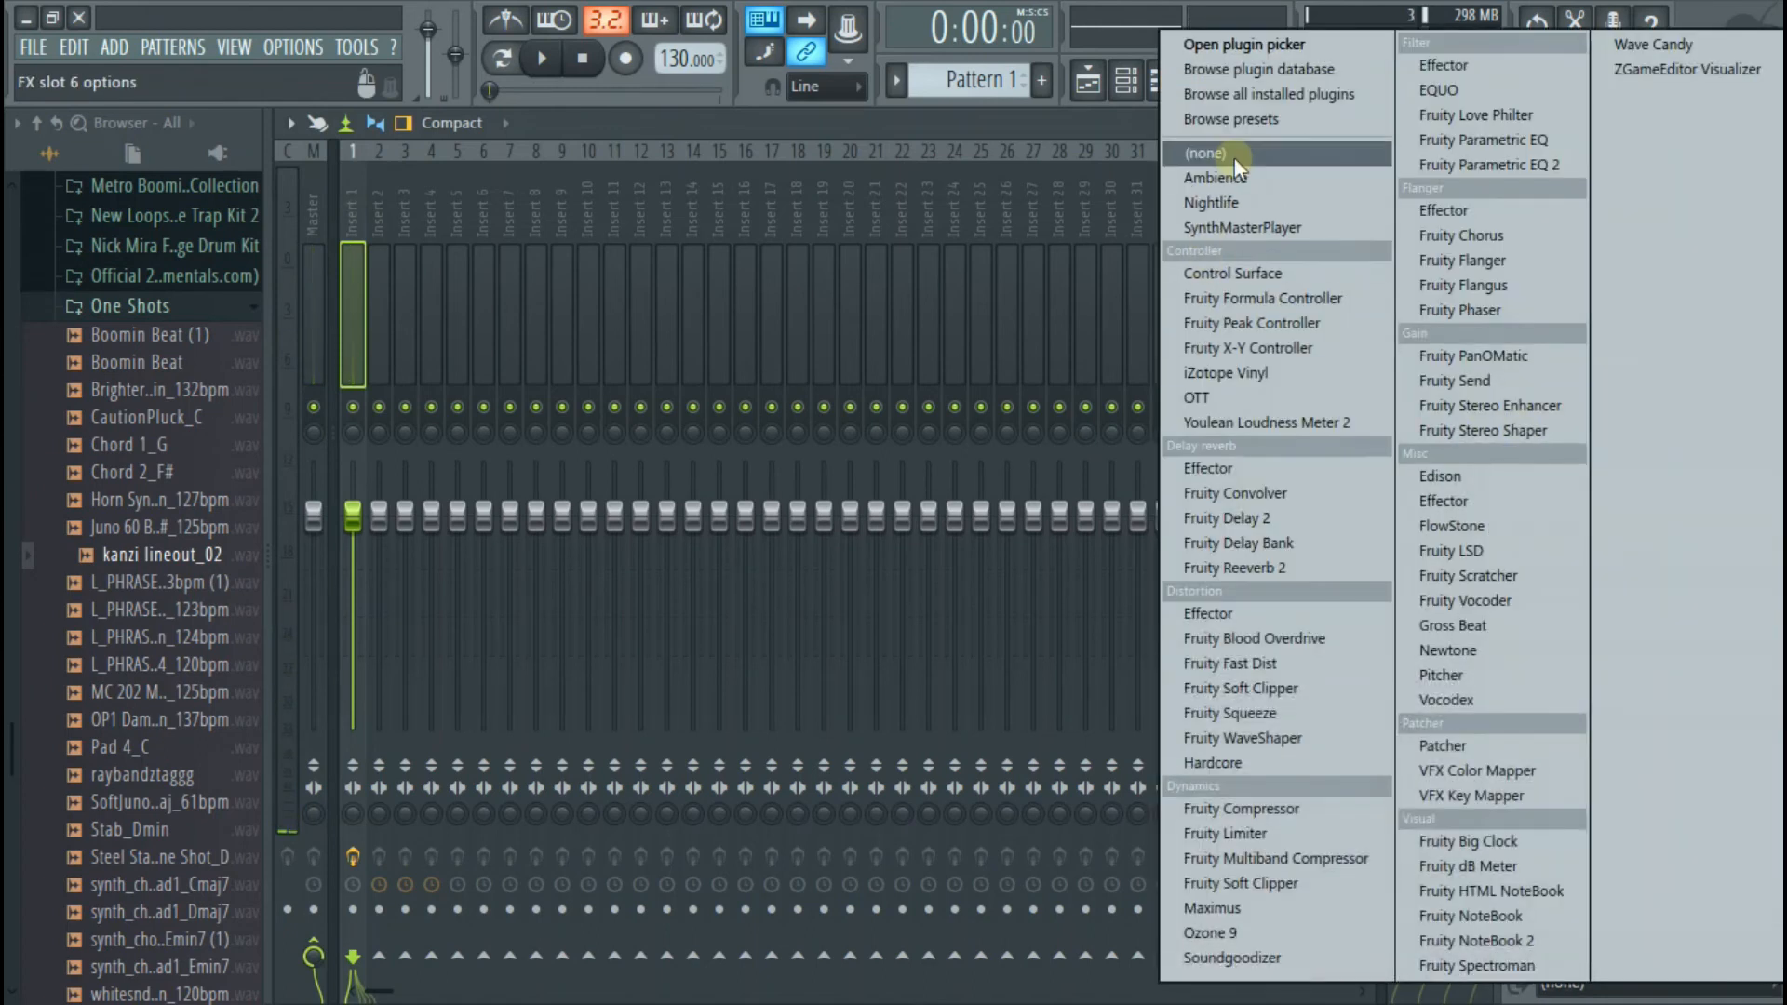
click(1233, 157)
click(1518, 366)
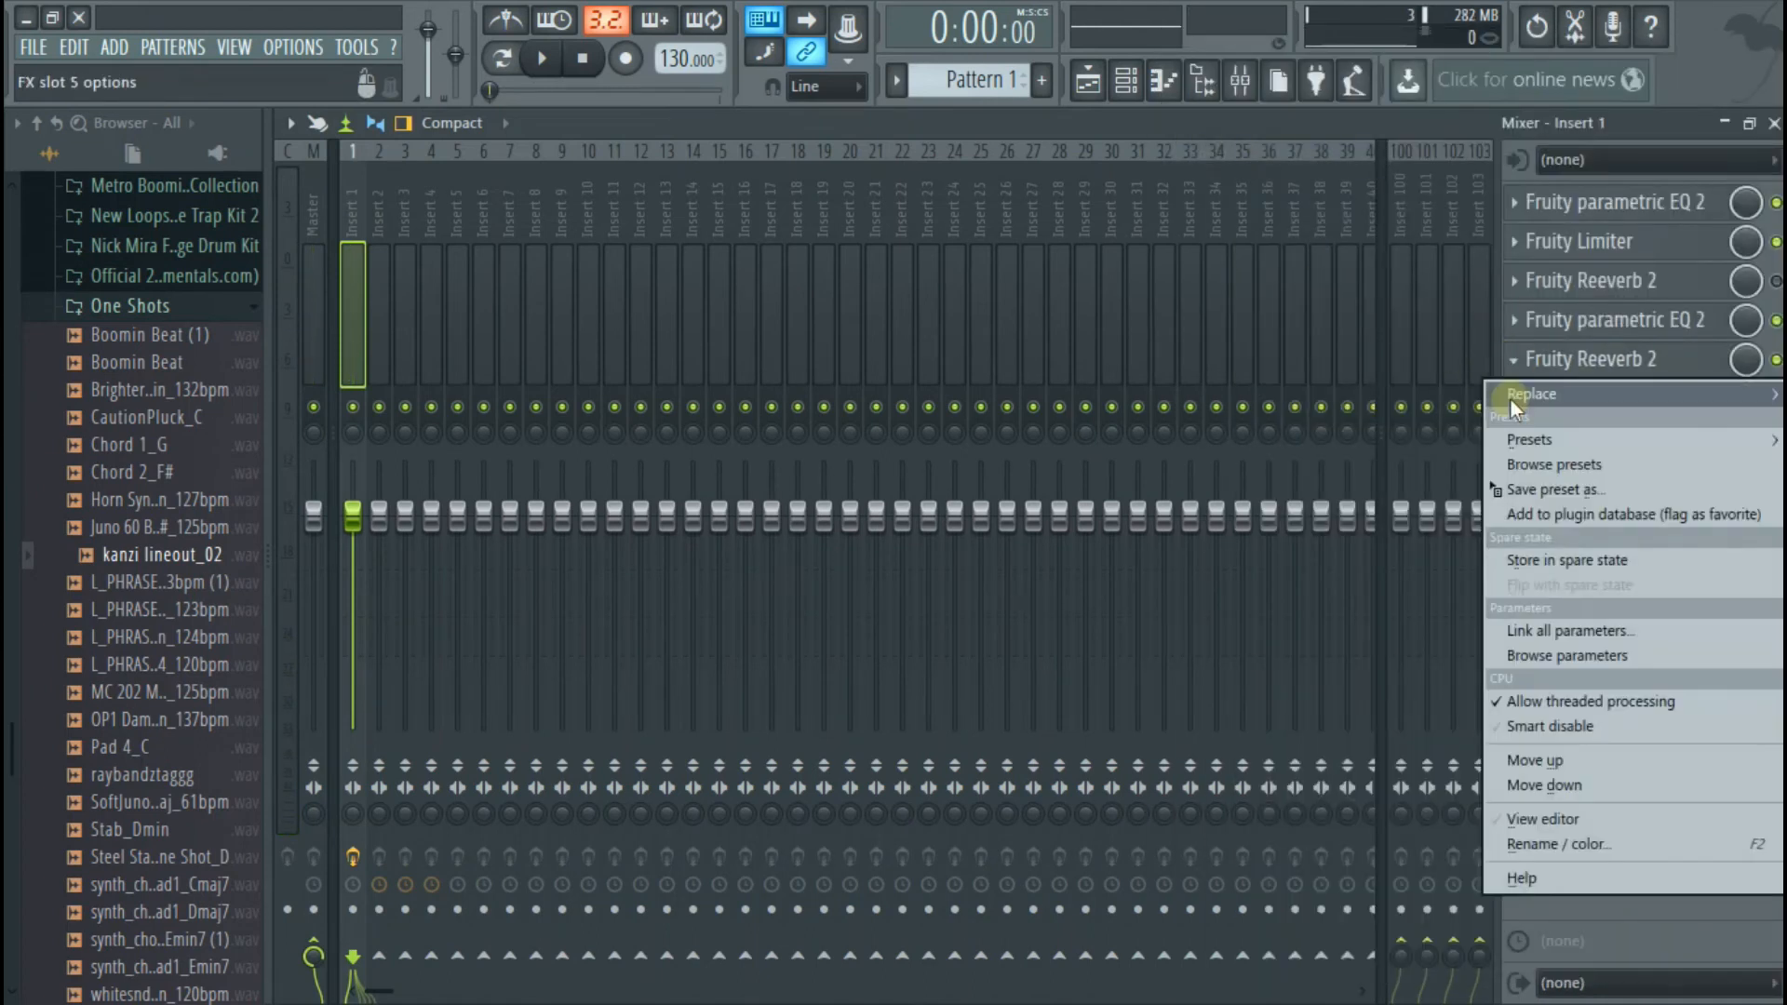
mouse_move(1424, 395)
click(1237, 154)
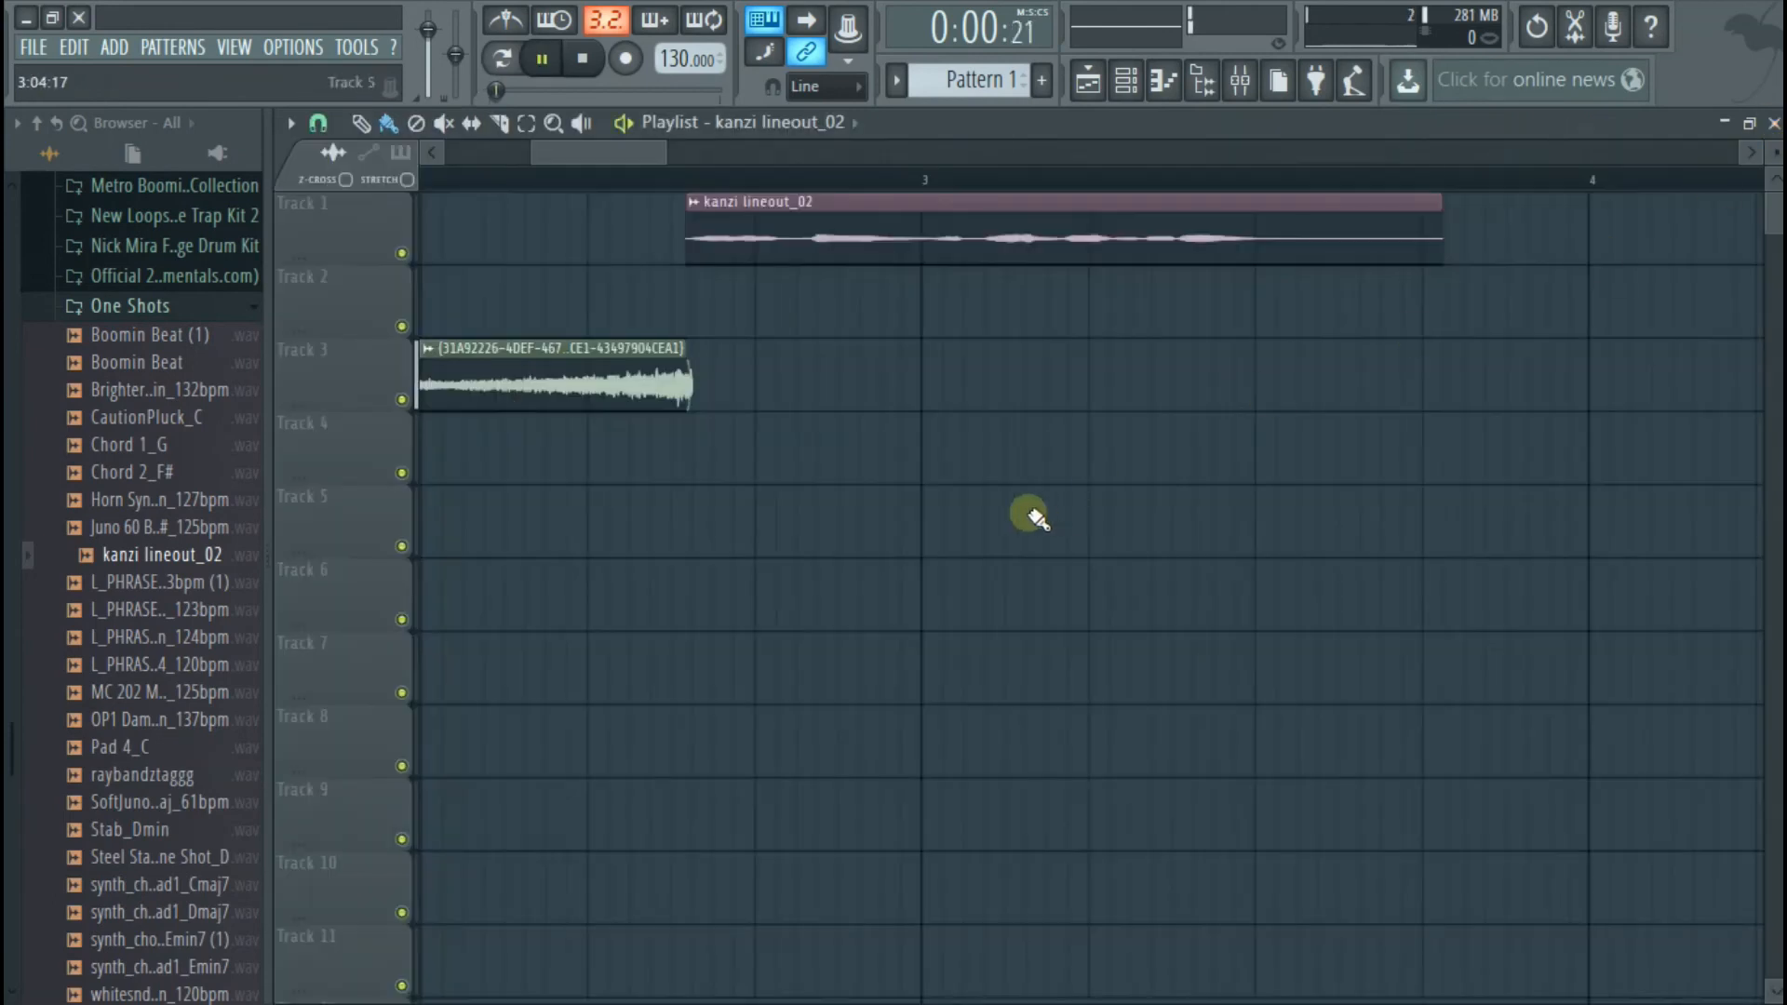
click(1774, 123)
Set the reversed clip's channel volume to 53% and play the transition to check its level against the vocal
key(space)
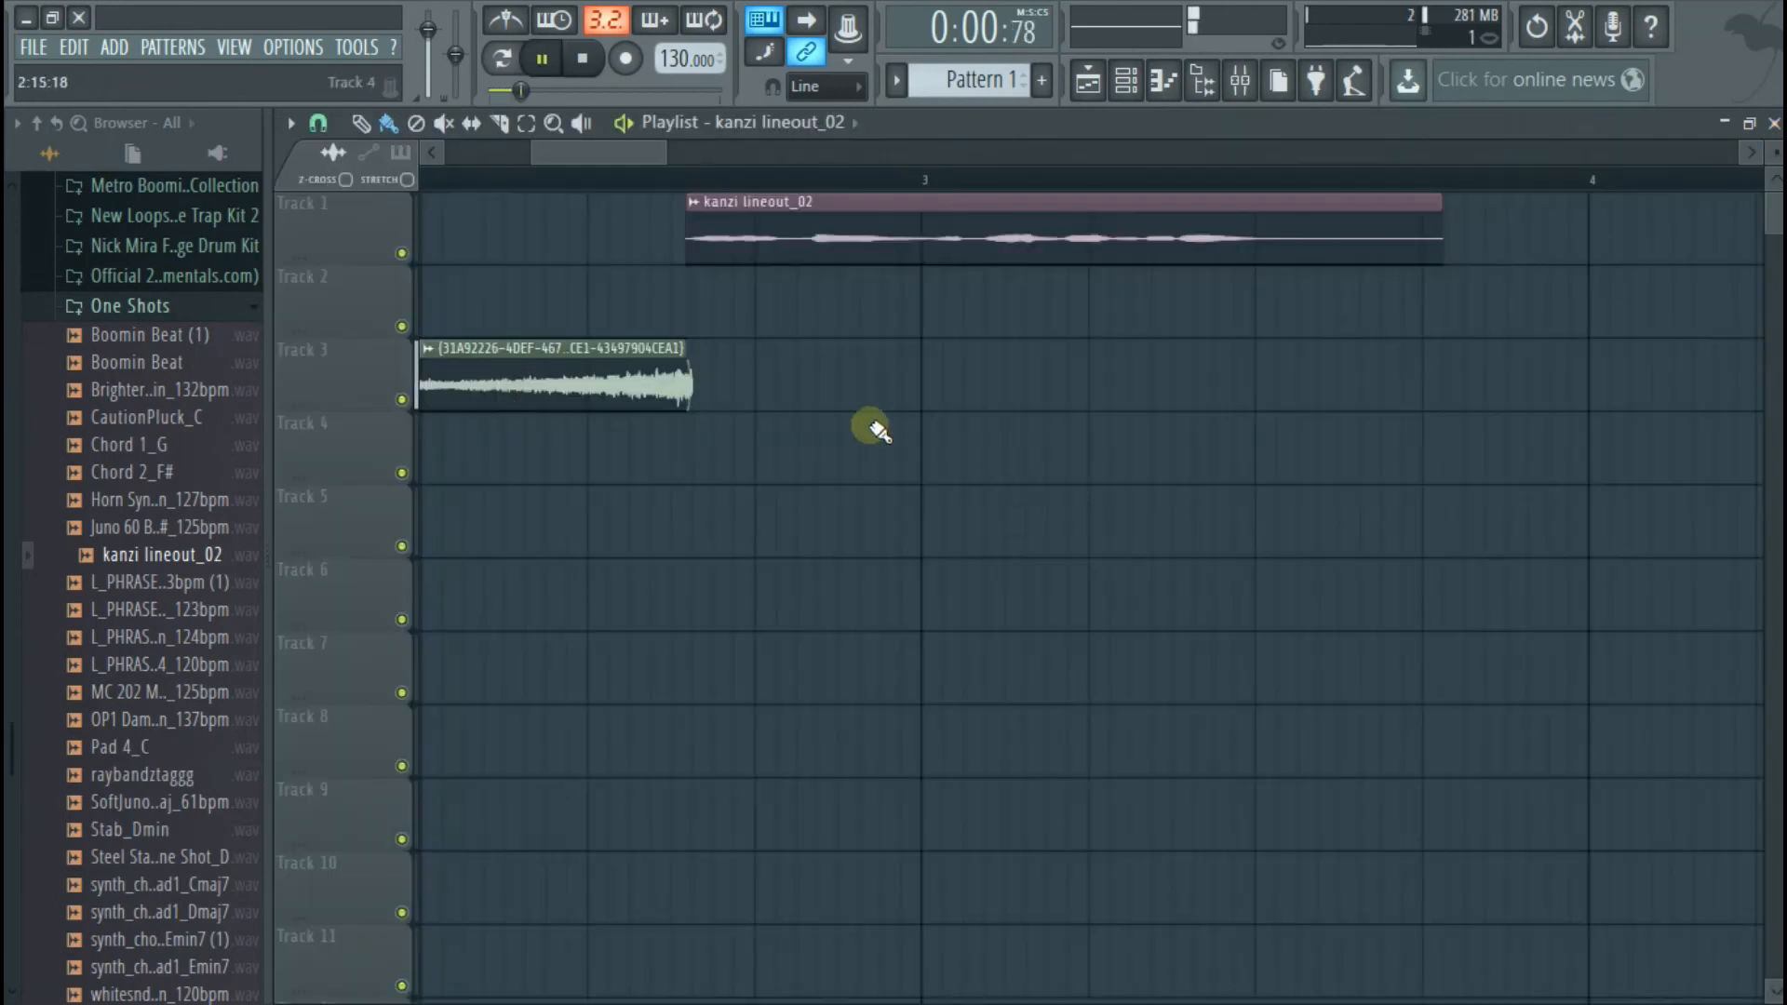
scroll(877, 430, down, 2)
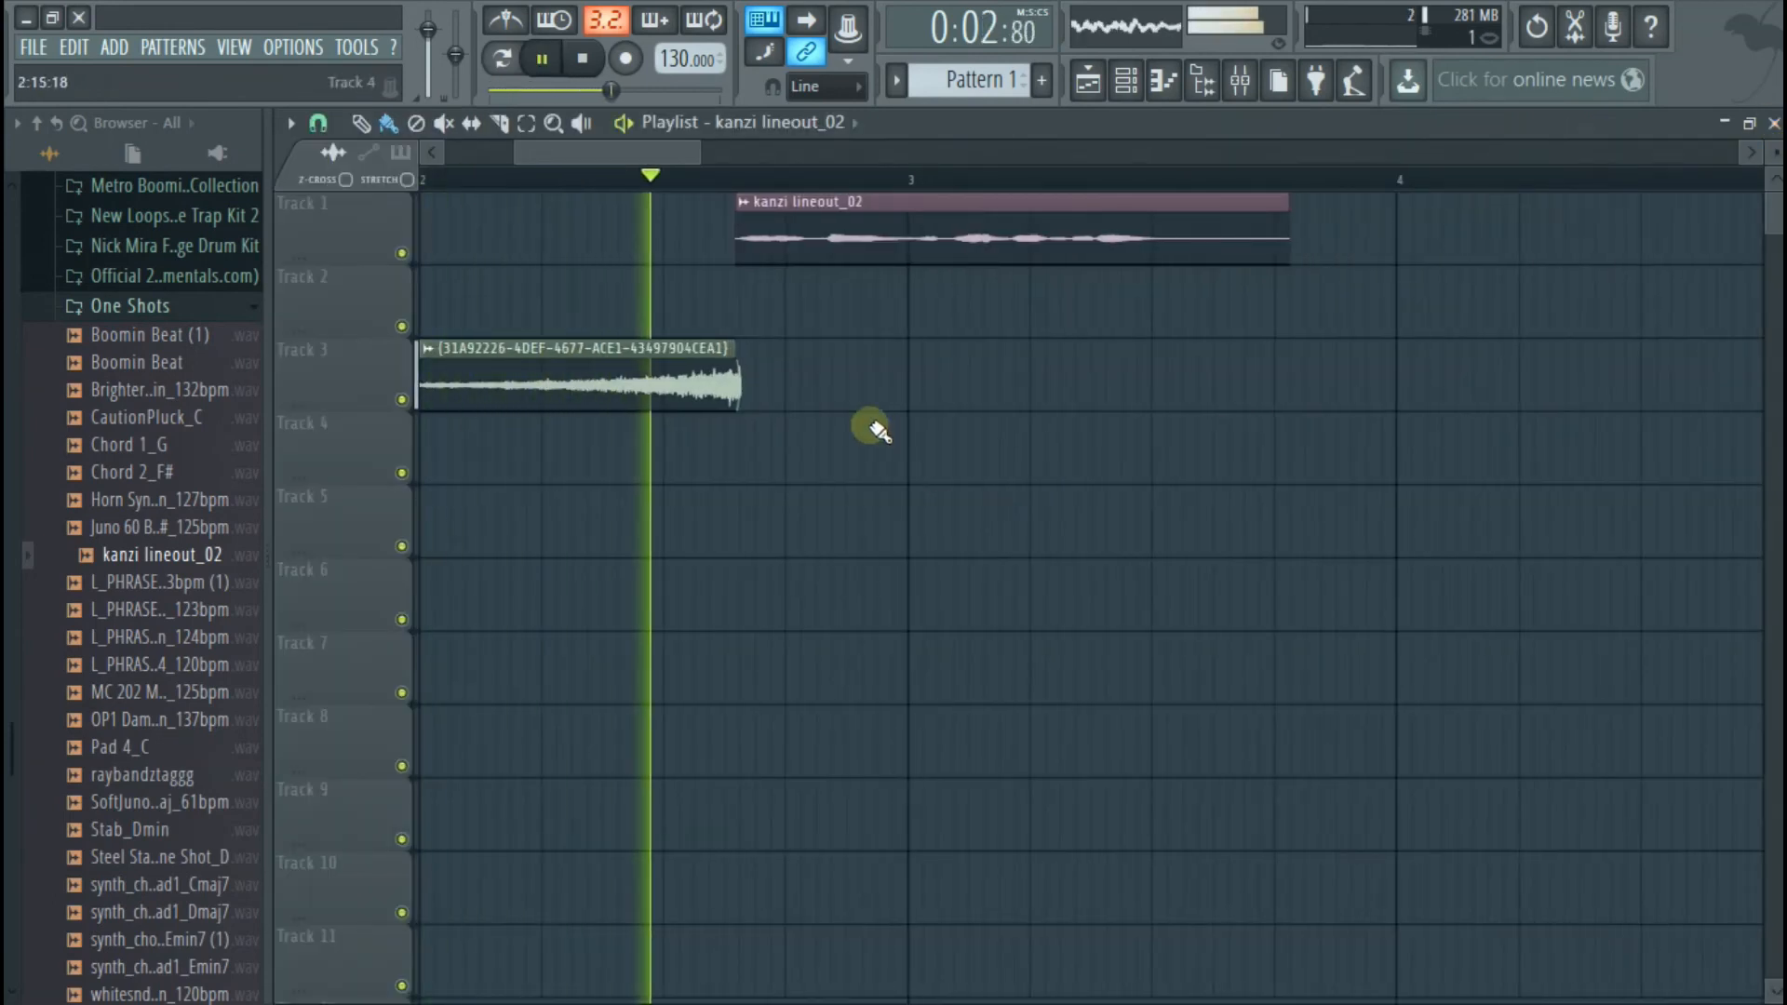
key(space)
double_click(723, 361)
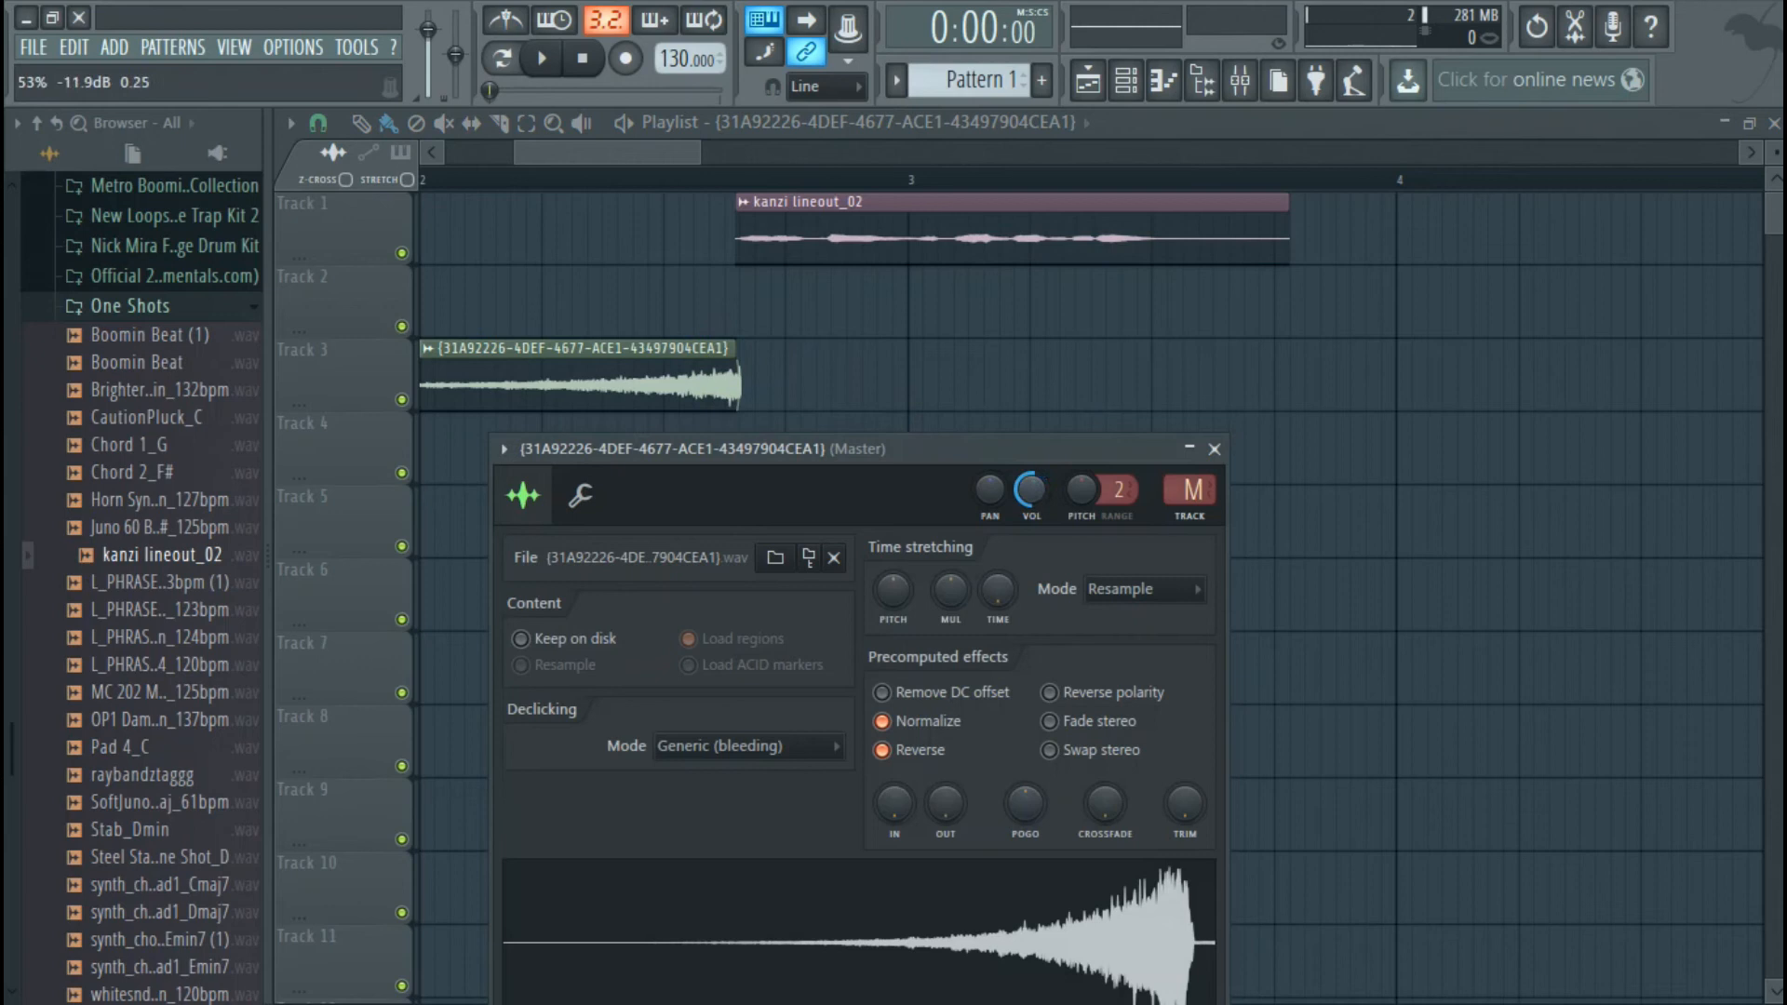
key(space)
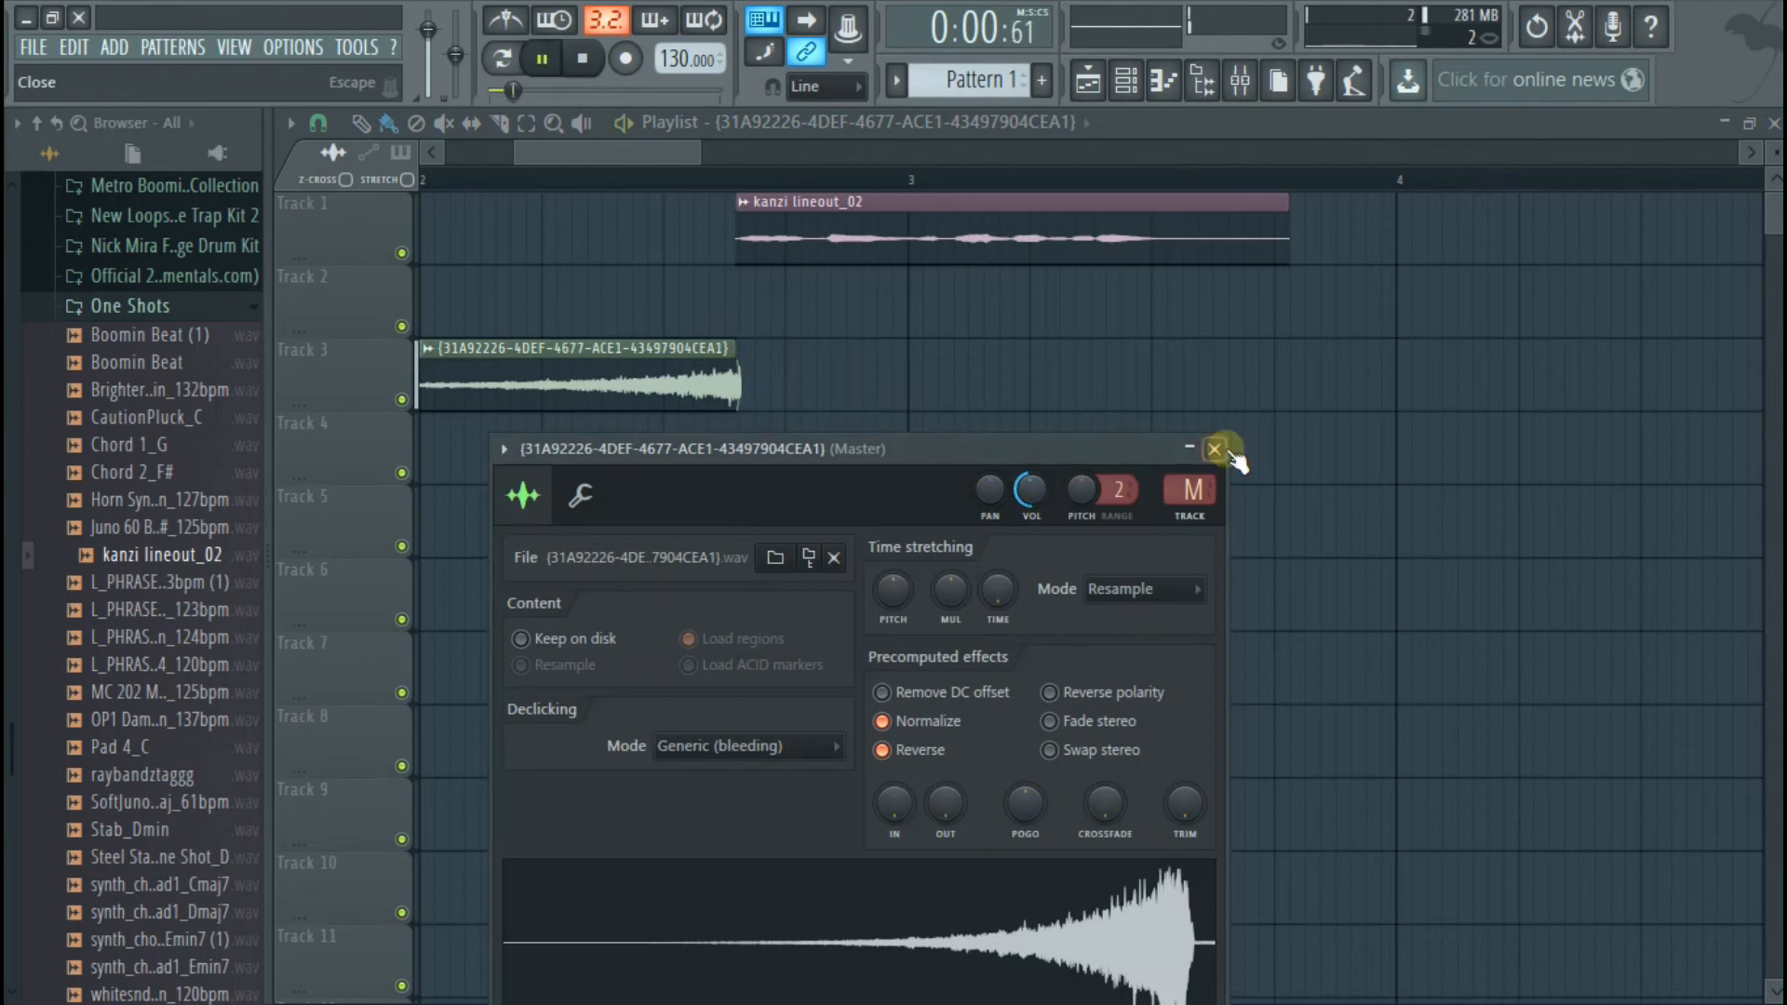
click(1214, 448)
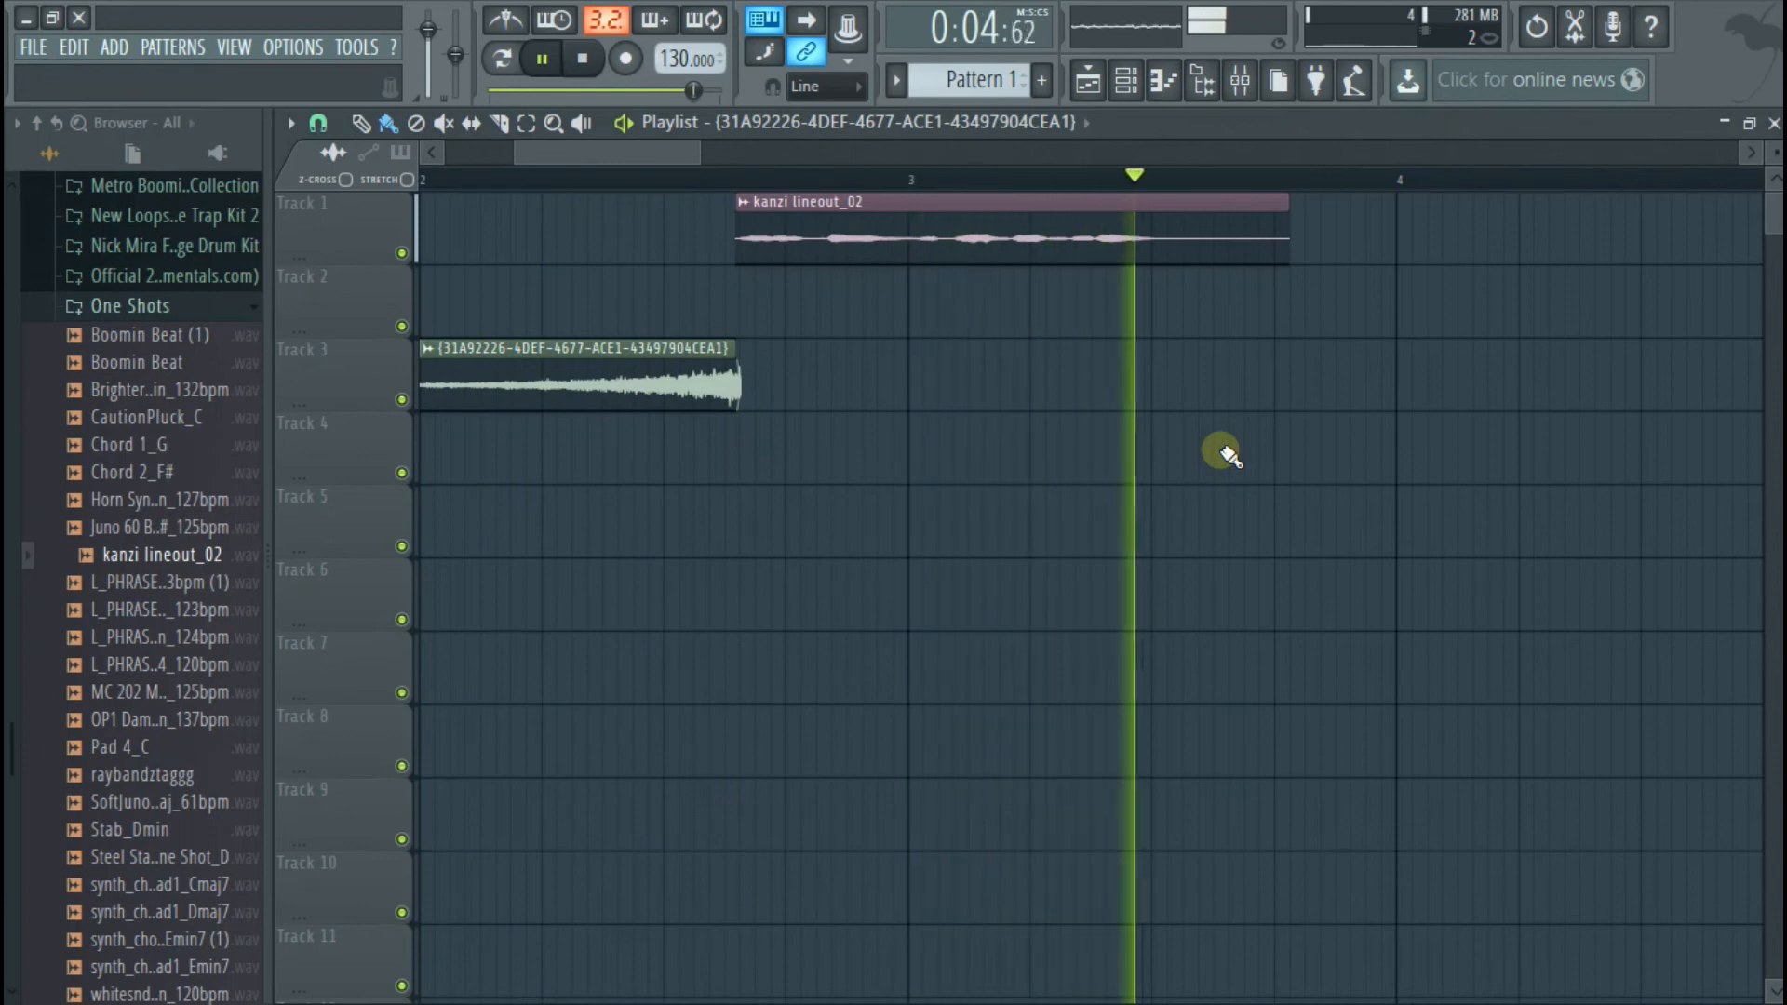
key(space)
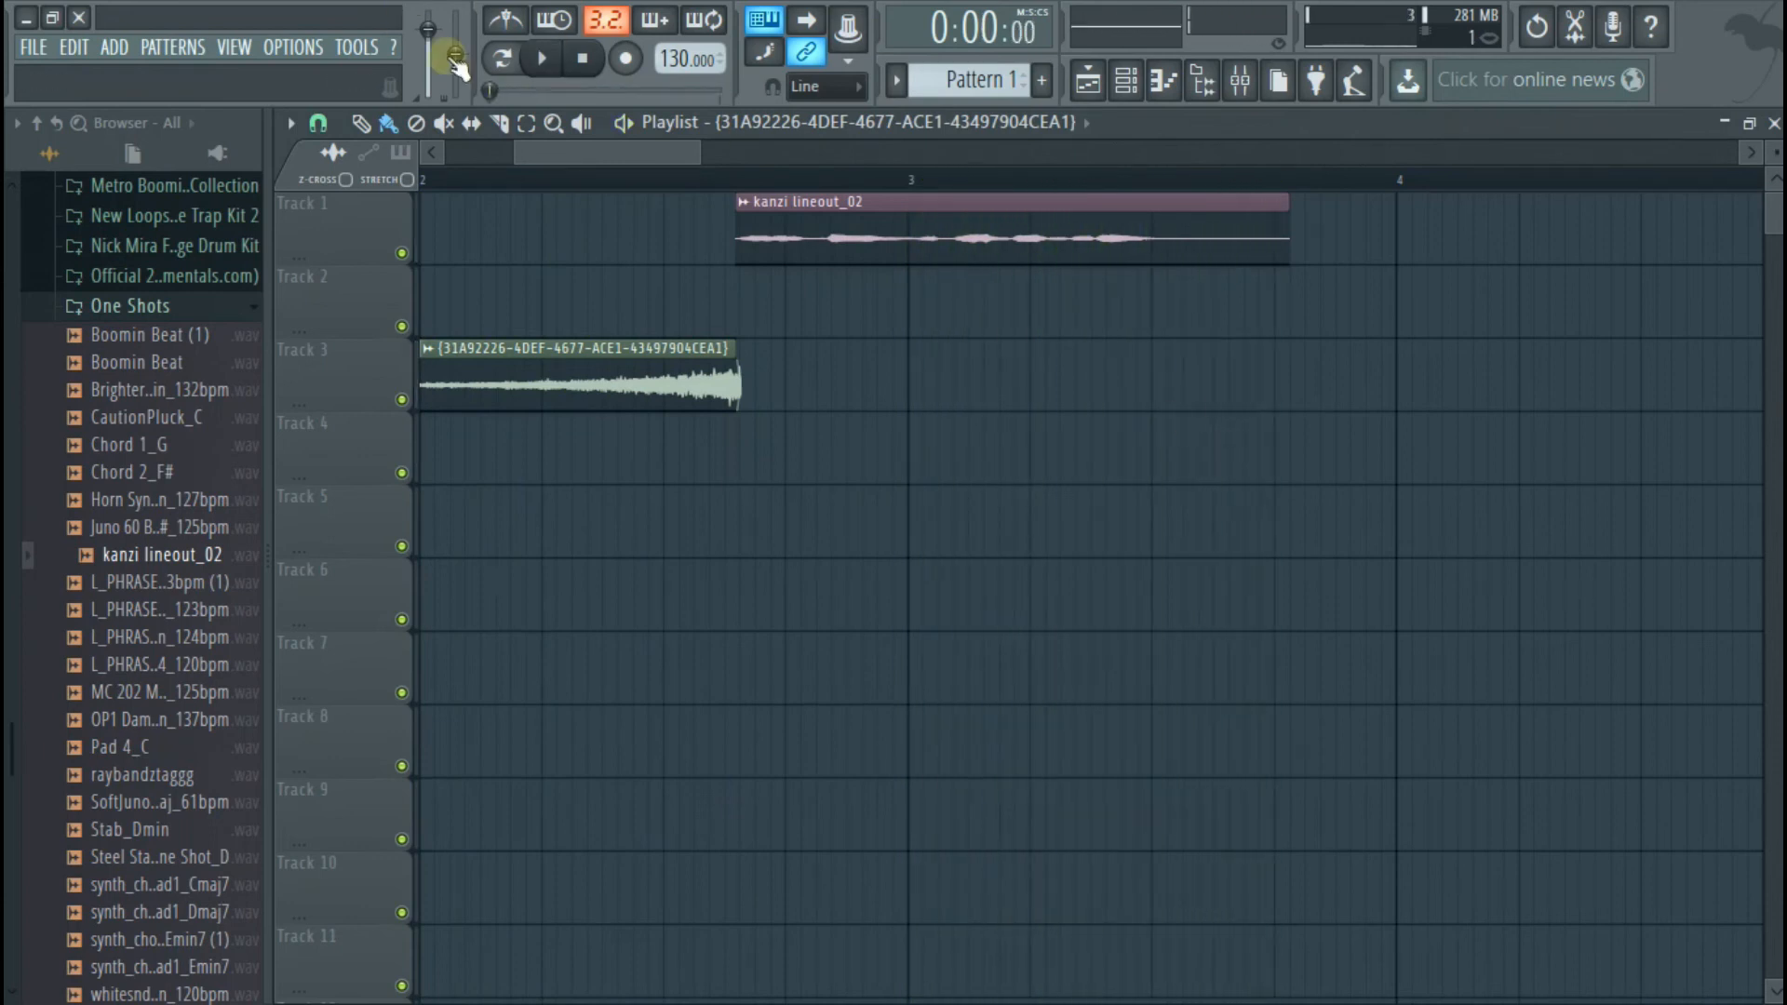
Replay the reversed swell into the vocal and inspect the point where the two clips meet
key(space)
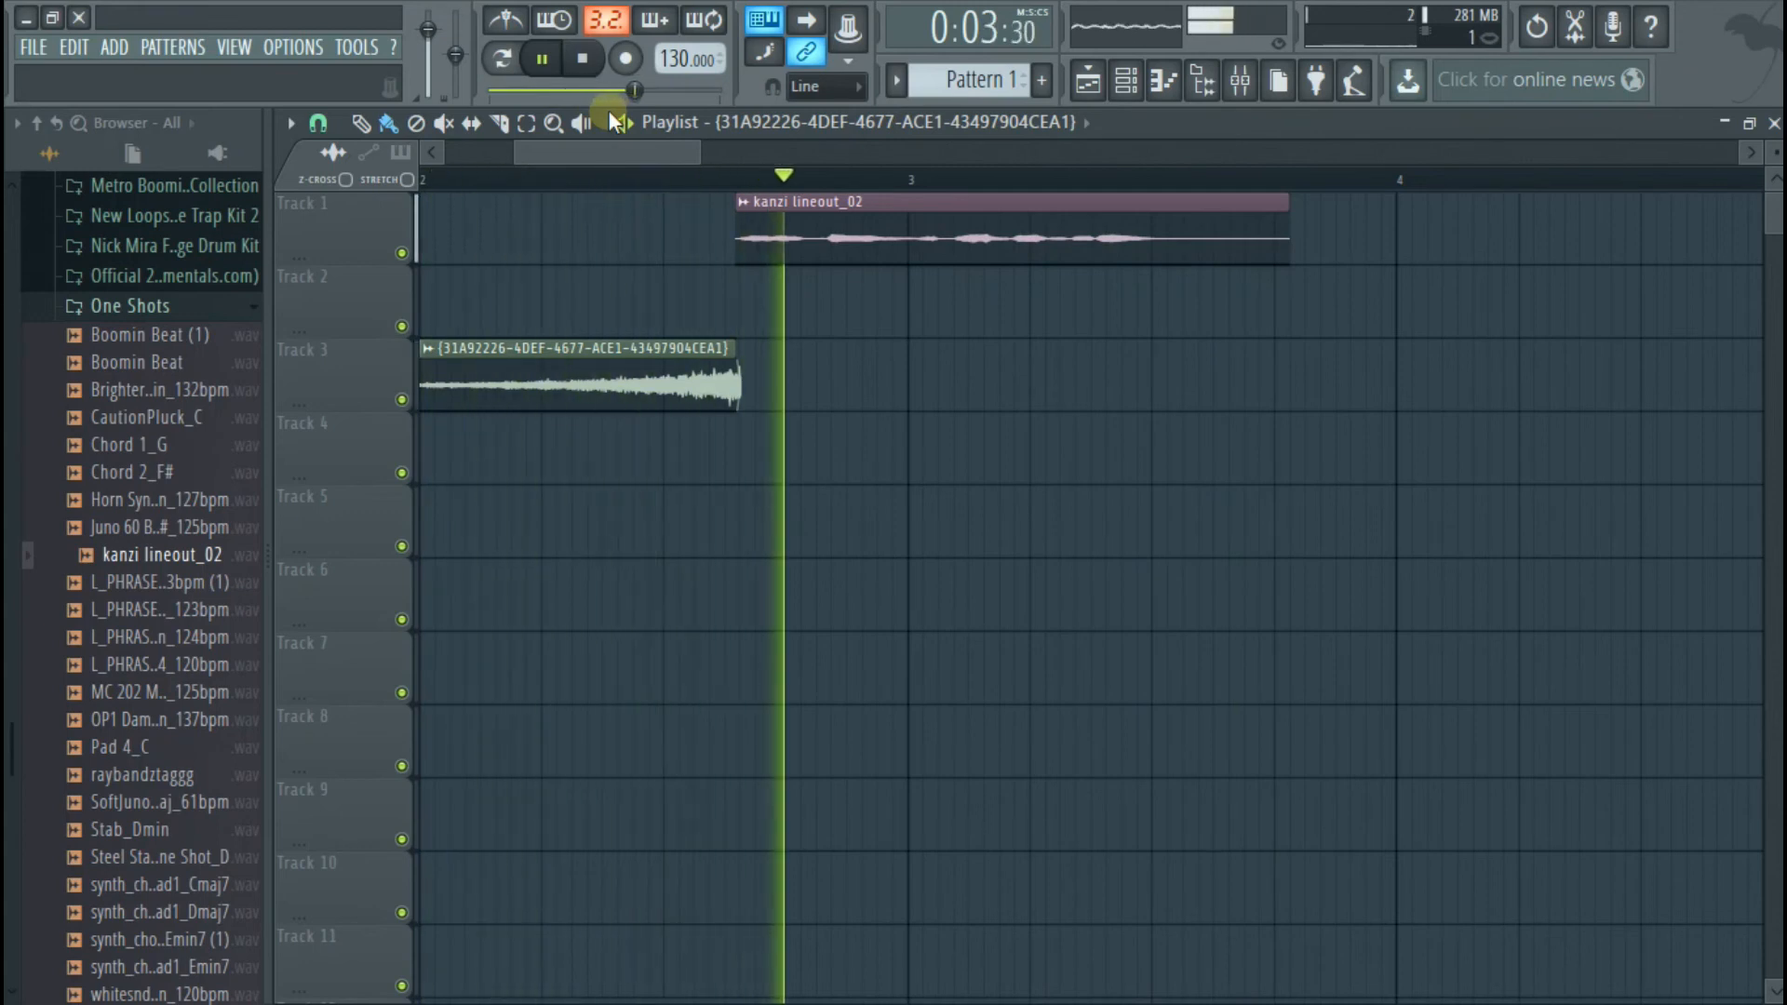
key(space)
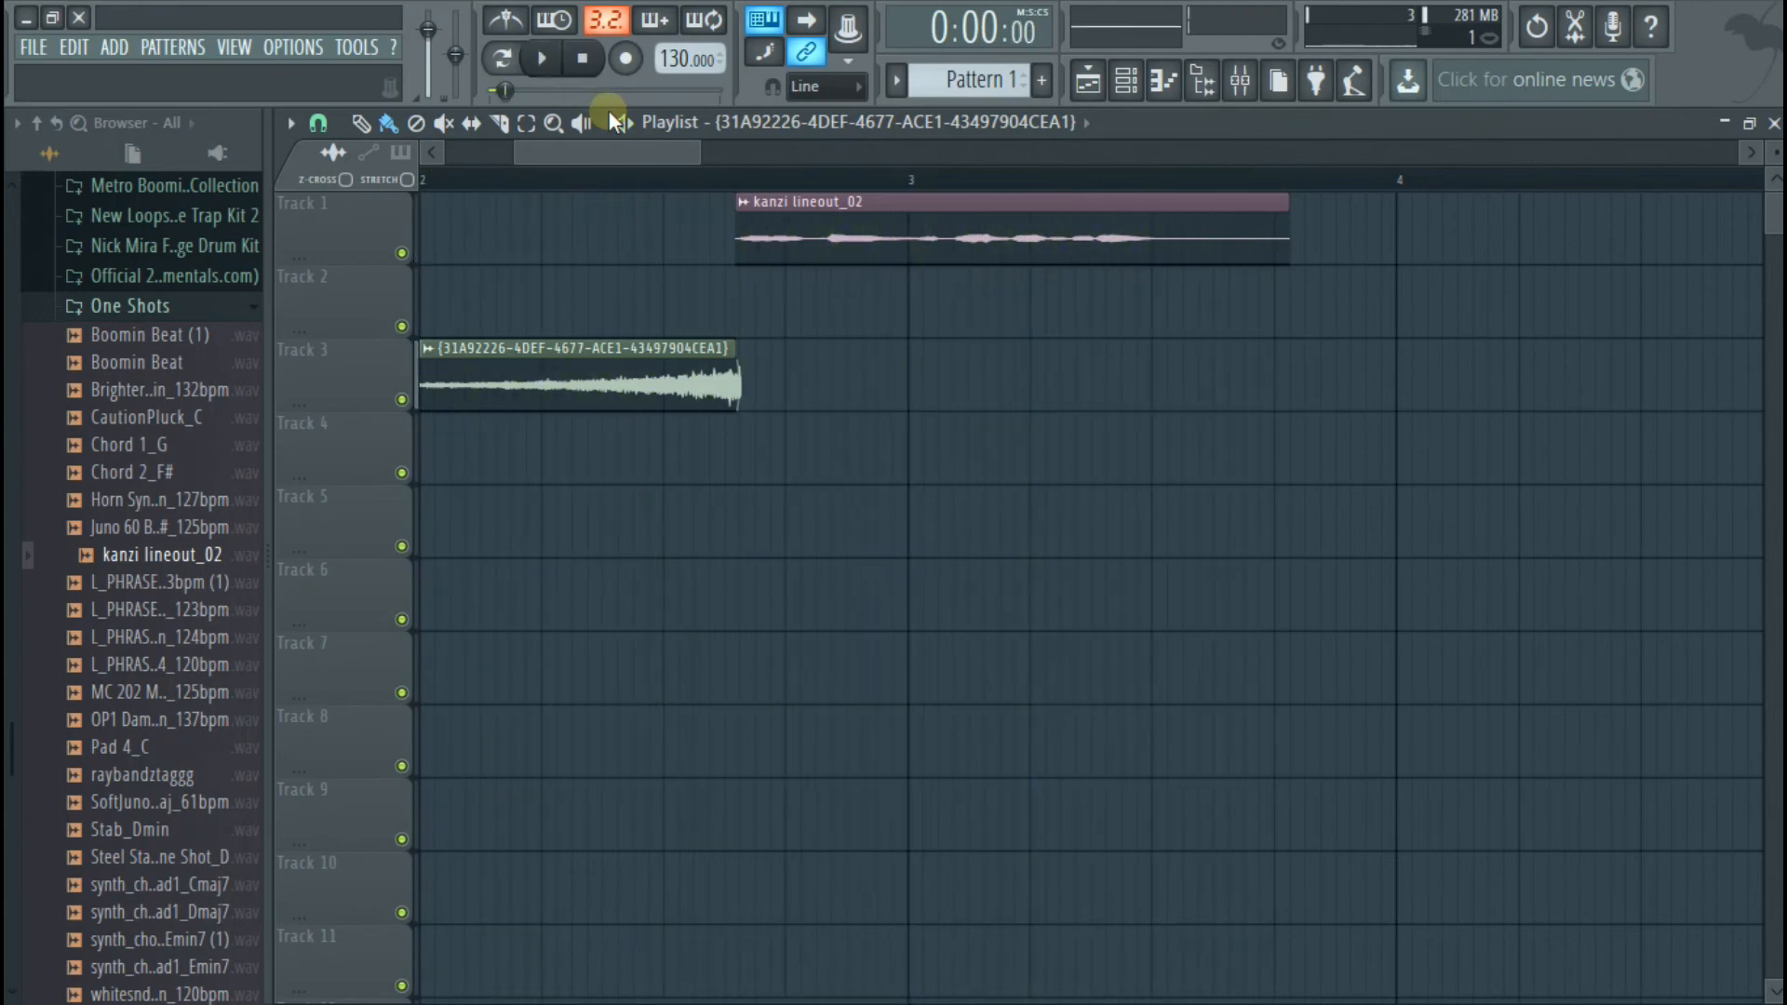
scroll(646, 279, up, 4)
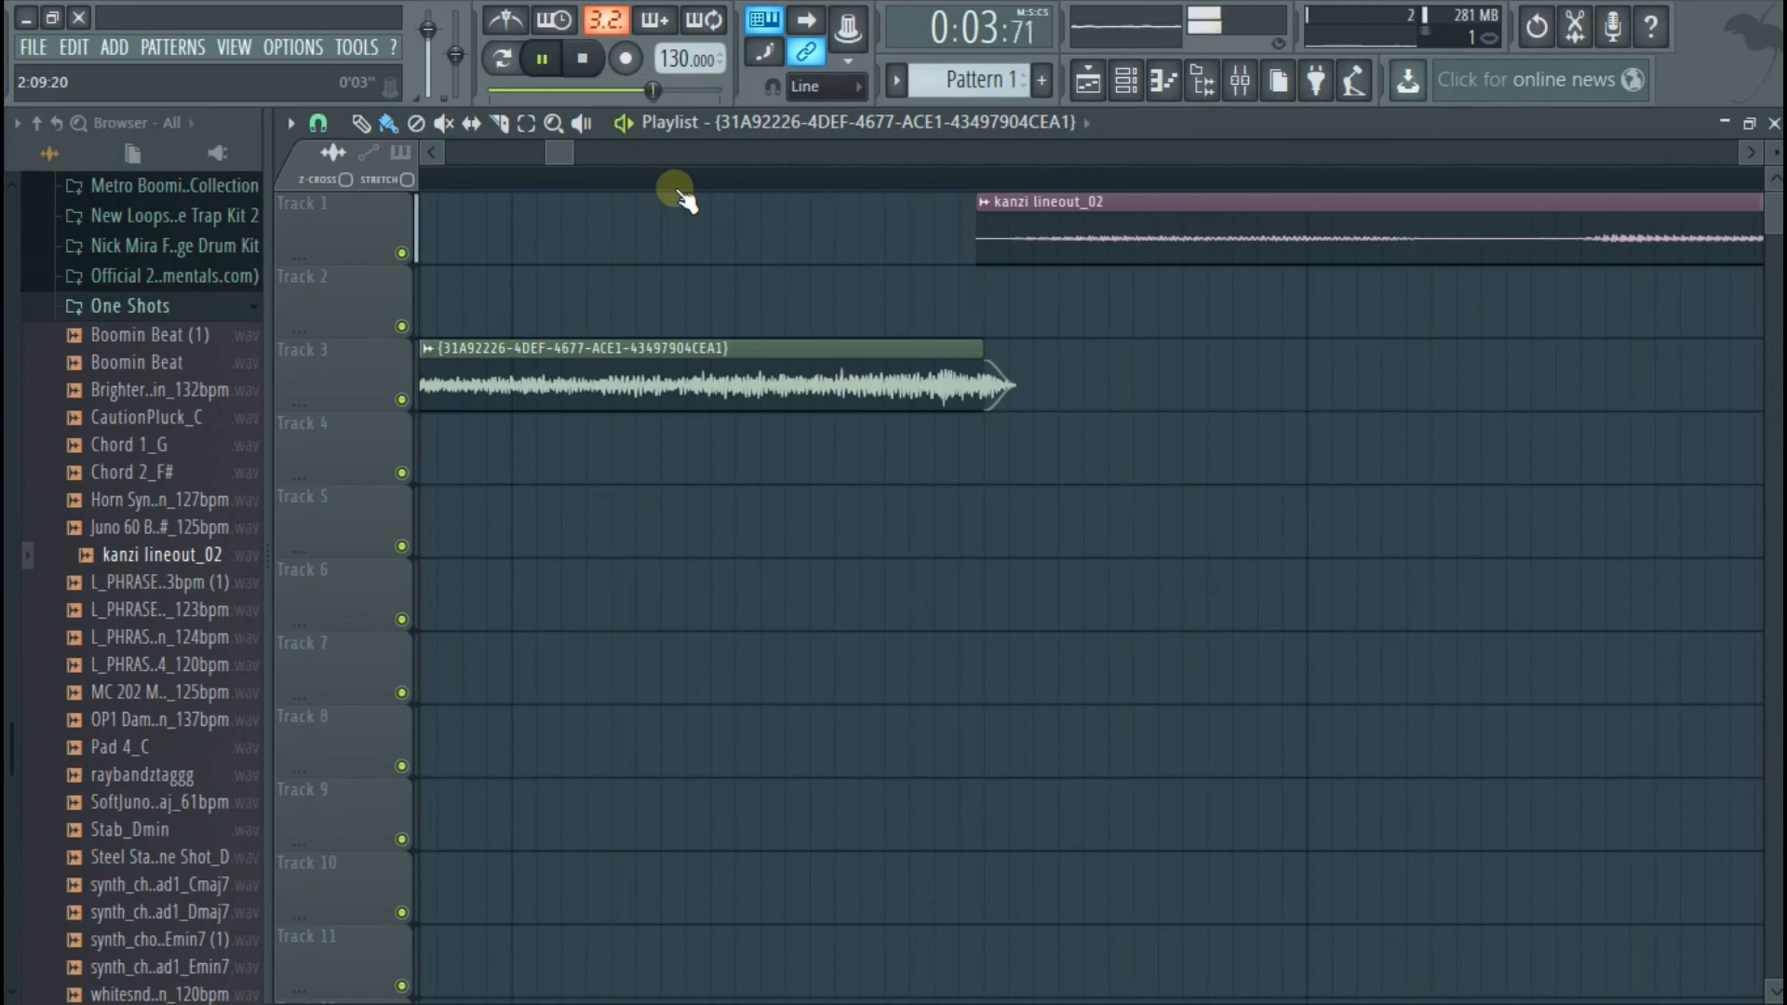
scroll(679, 192, down, 3)
key(space)
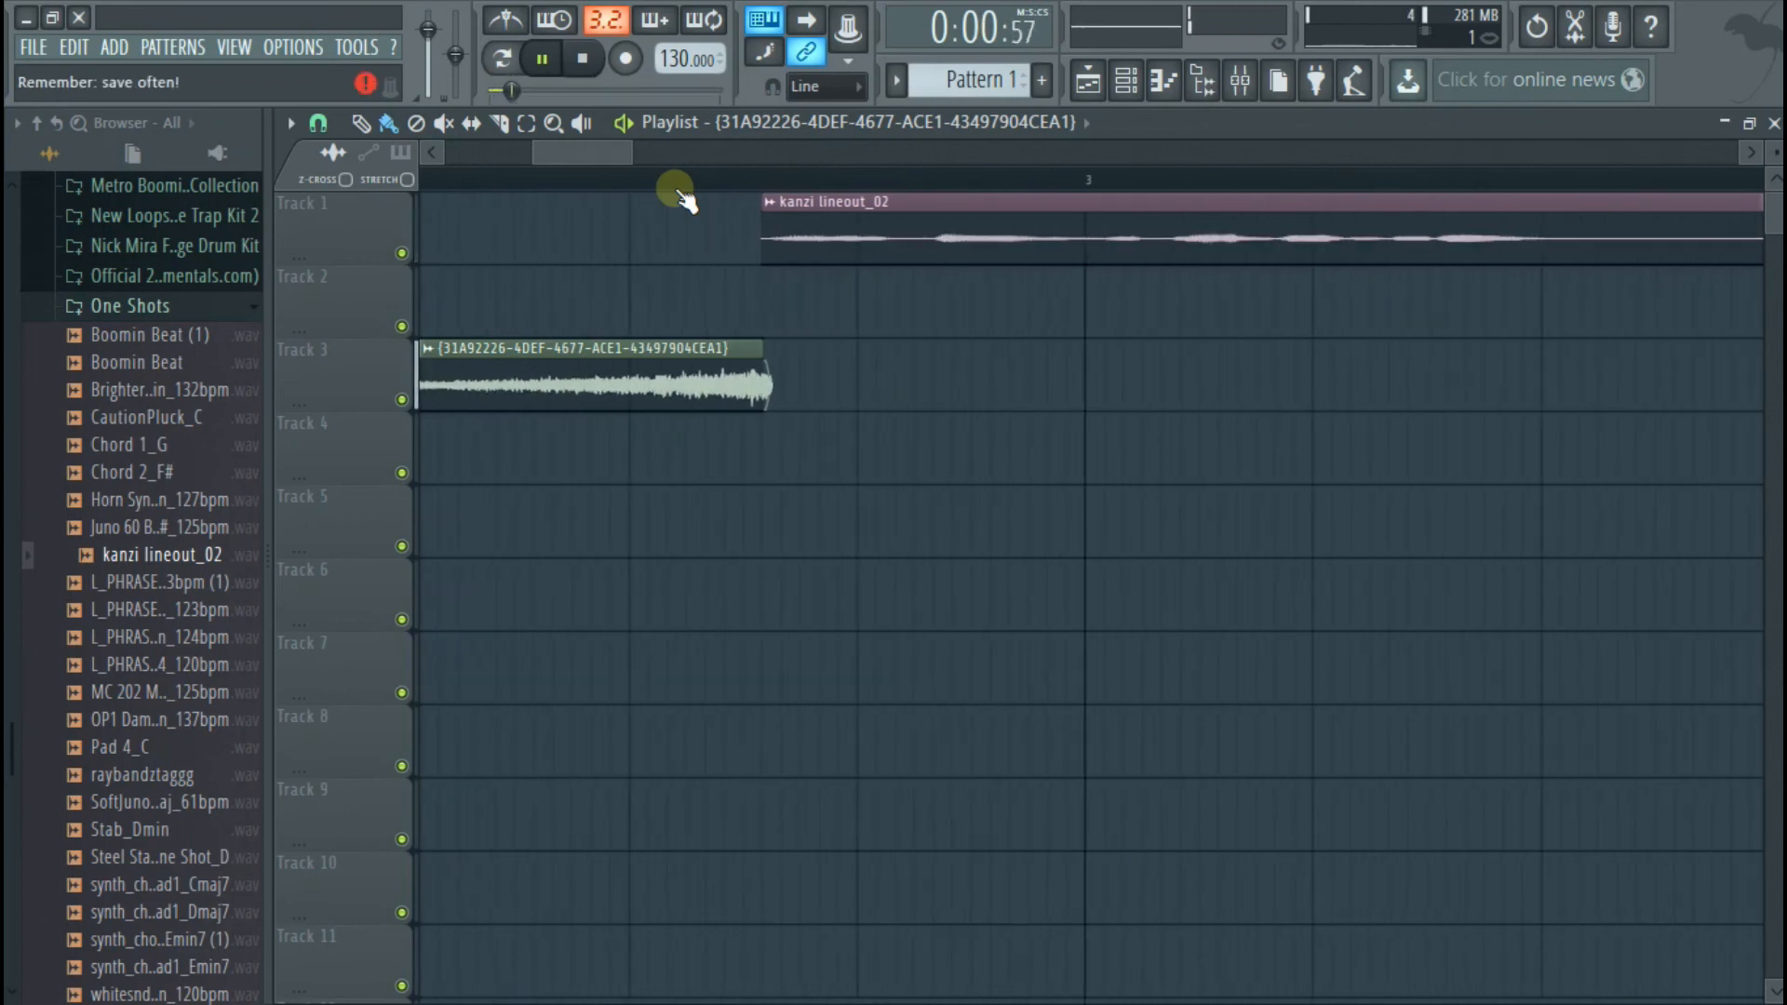
Review the effects chain on mixer Insert 1 and return to the playlist
click(1241, 84)
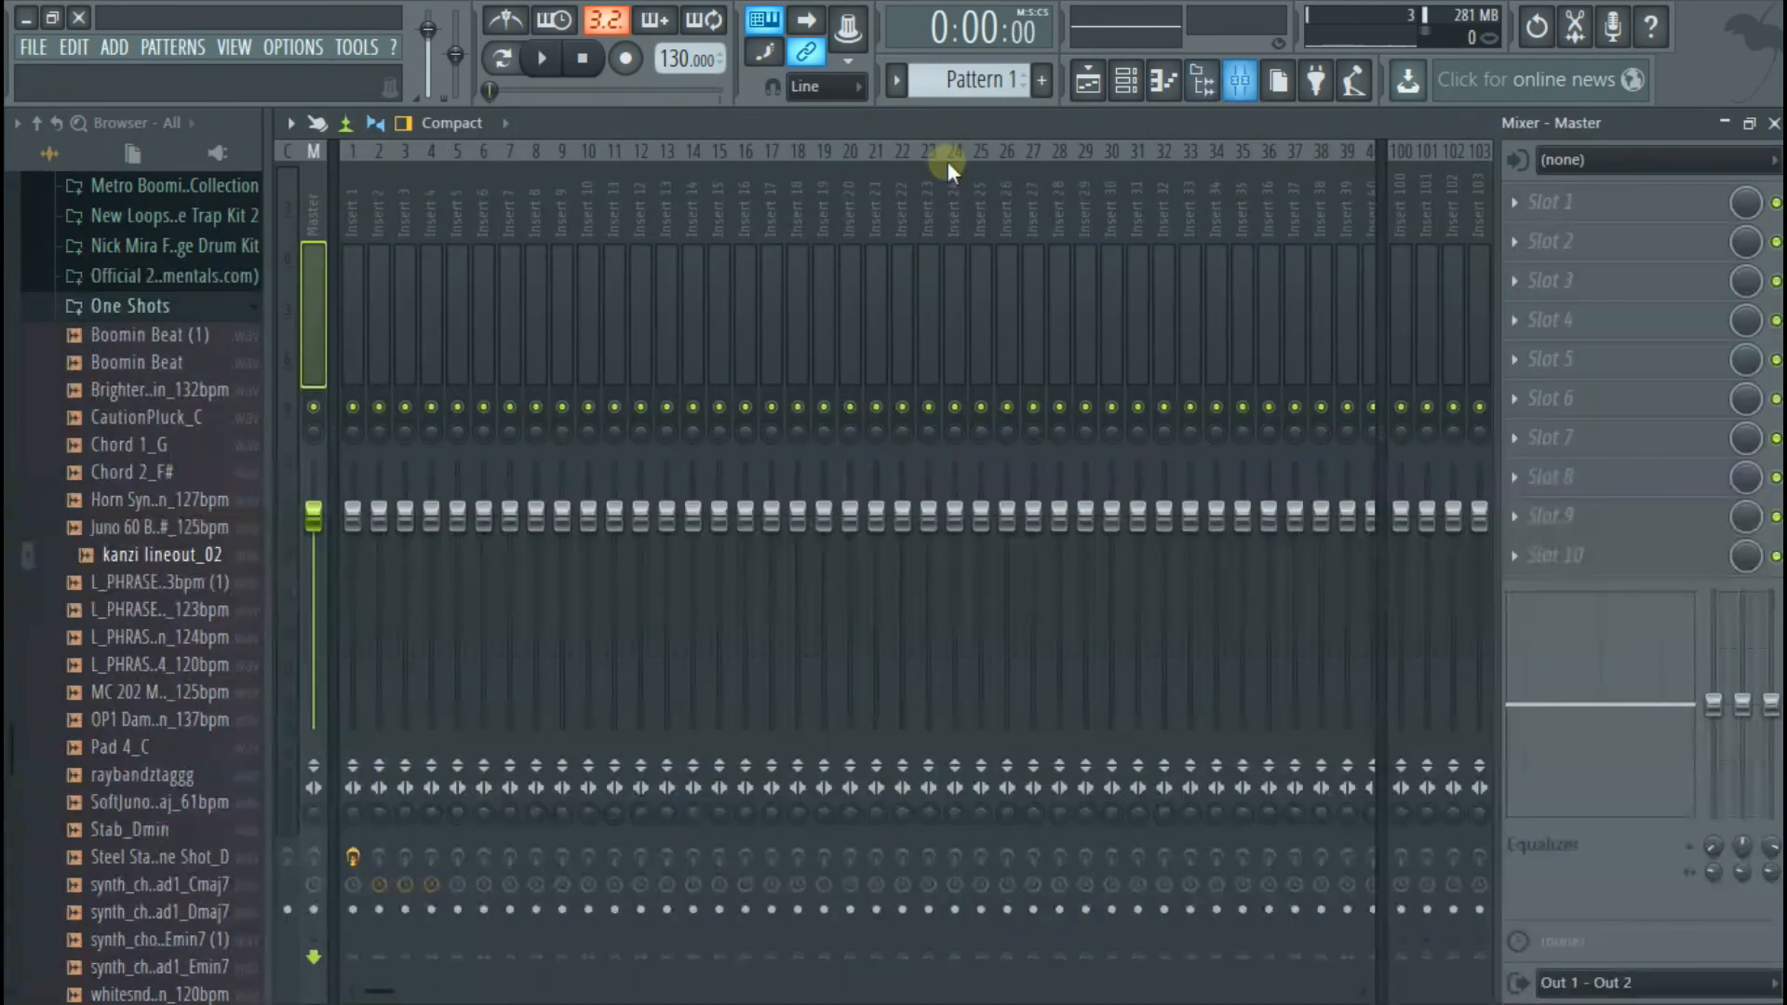
click(357, 222)
click(1595, 359)
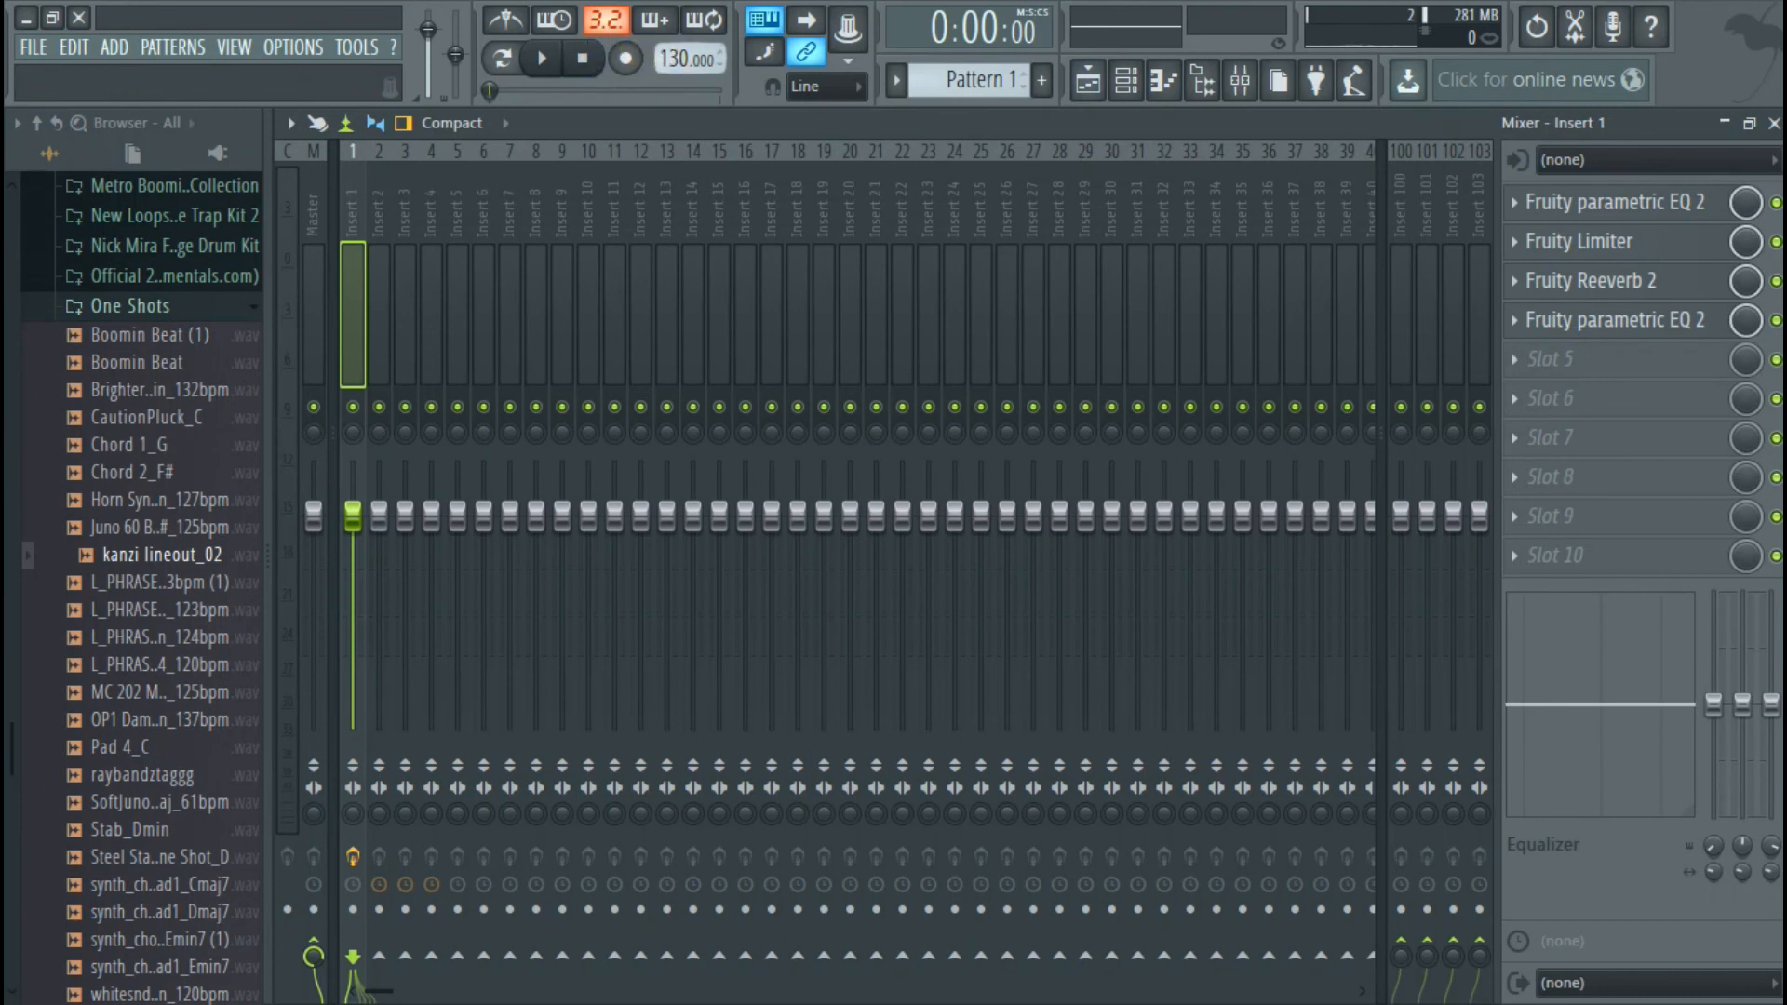
click(1773, 126)
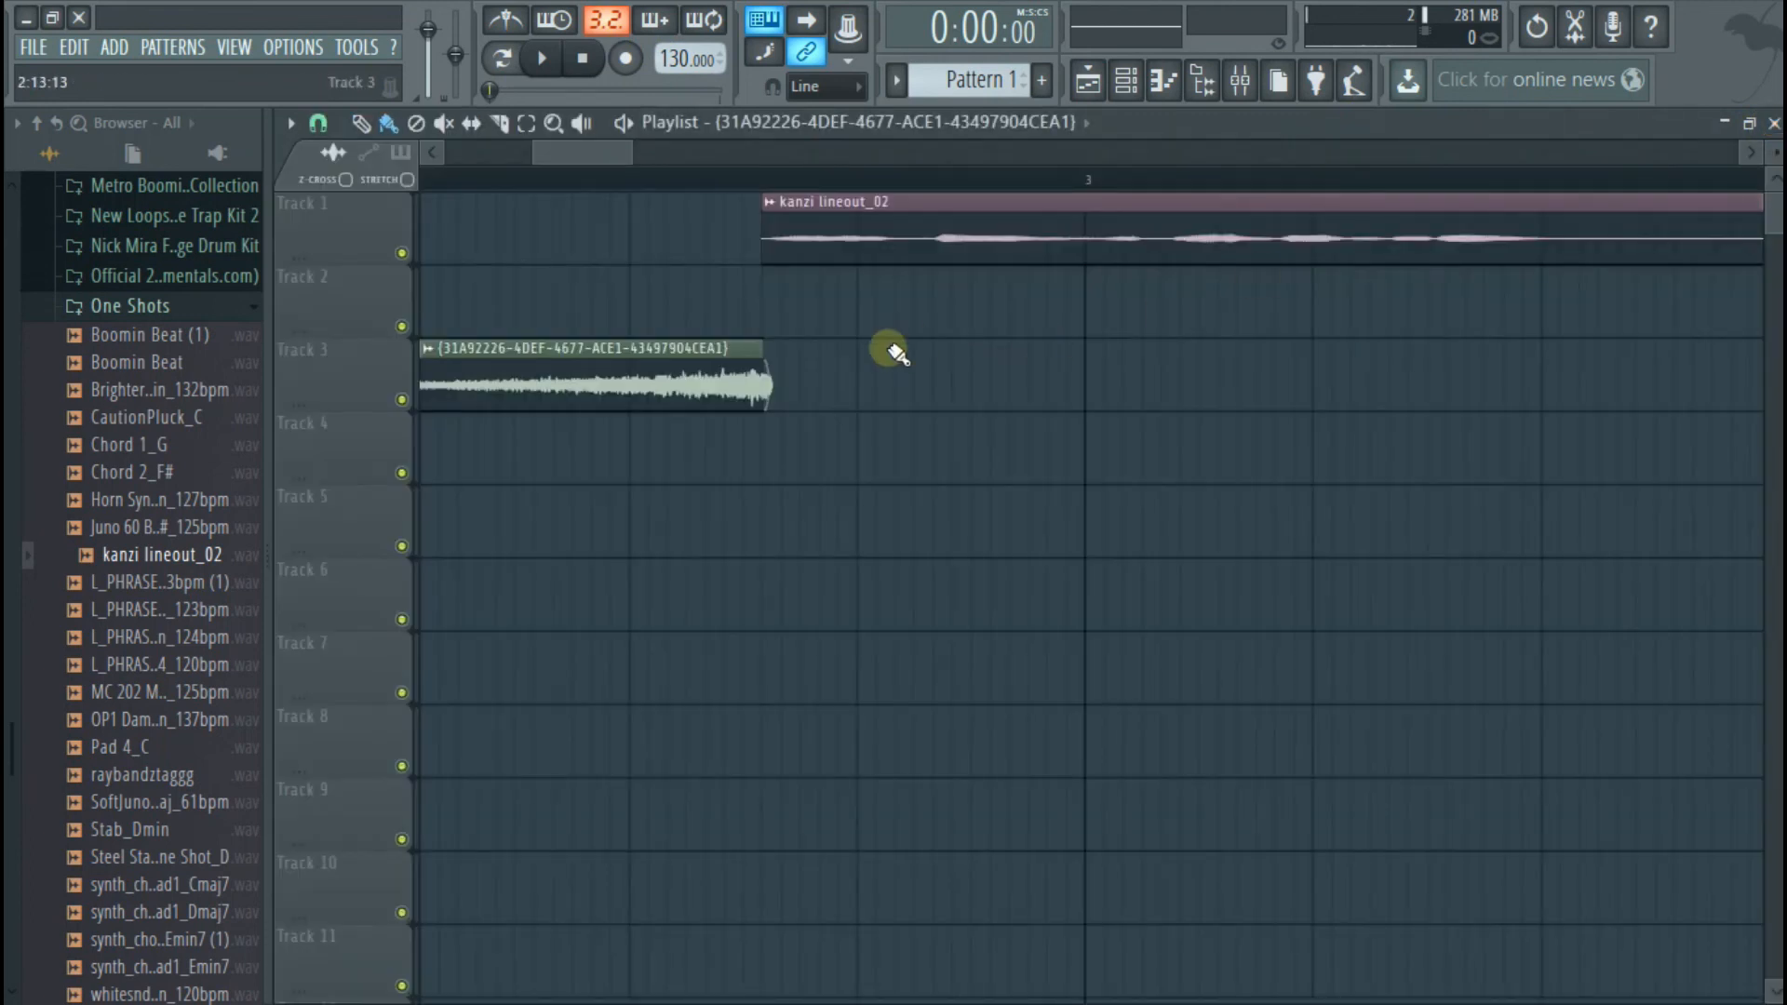